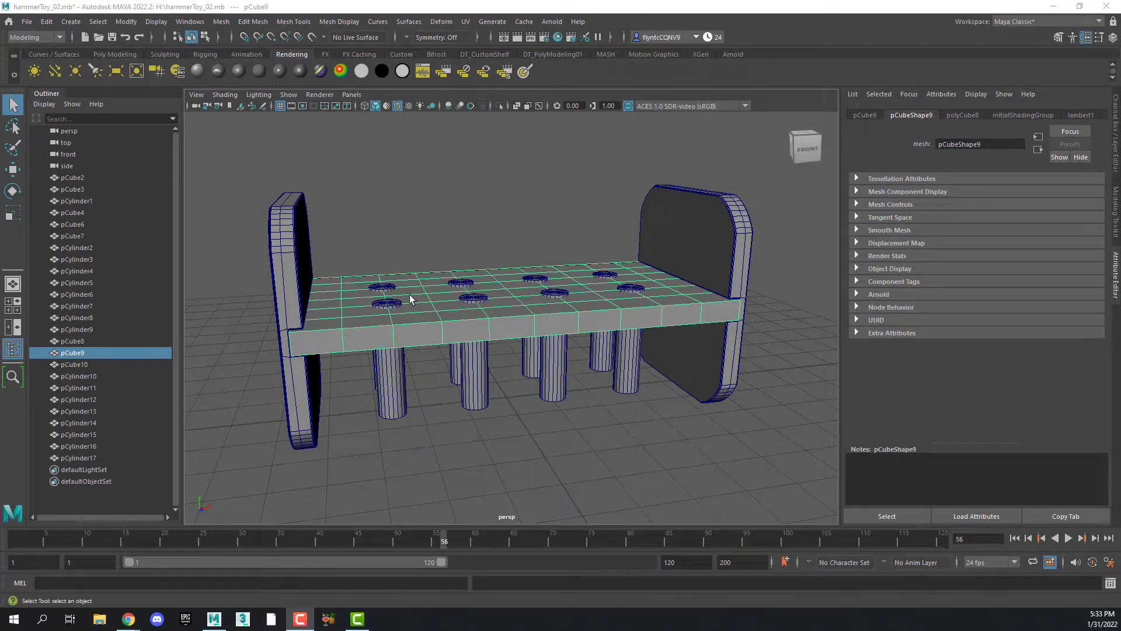
# Select the eight cylindrical pegs beneath the board and assign them to a new display layer
pyautogui.keyDown('alt'); pyautogui.moveTo(440, 303); pyautogui.dragTo(400, 344); pyautogui.keyUp('alt')
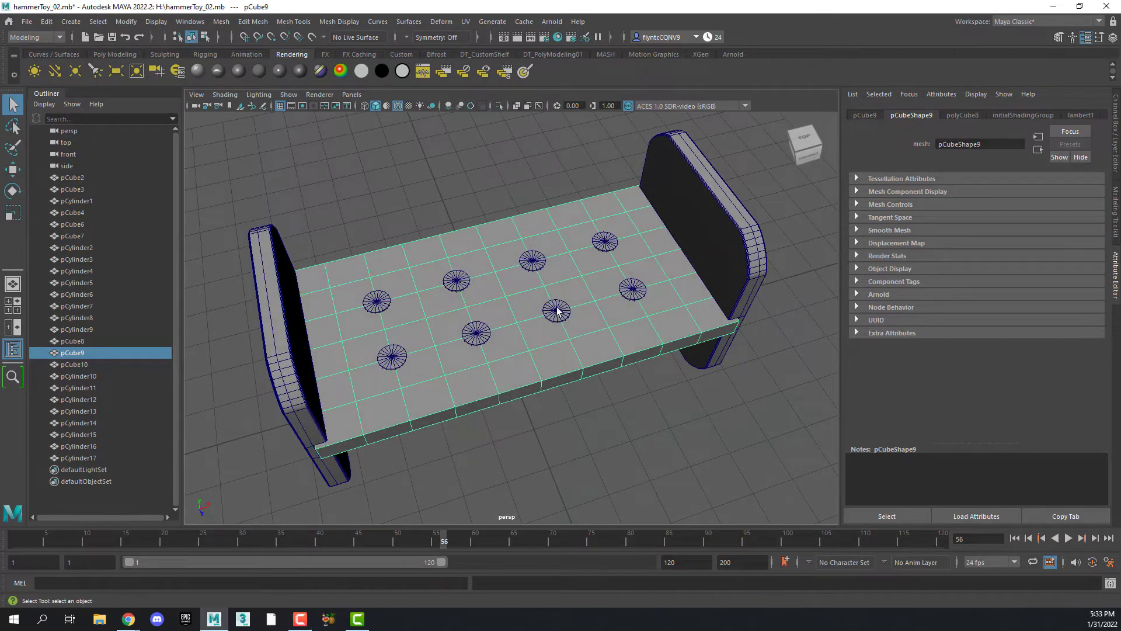
pyautogui.keyDown('alt'); pyautogui.moveTo(468, 369); pyautogui.dragTo(469, 352); pyautogui.keyUp('alt')
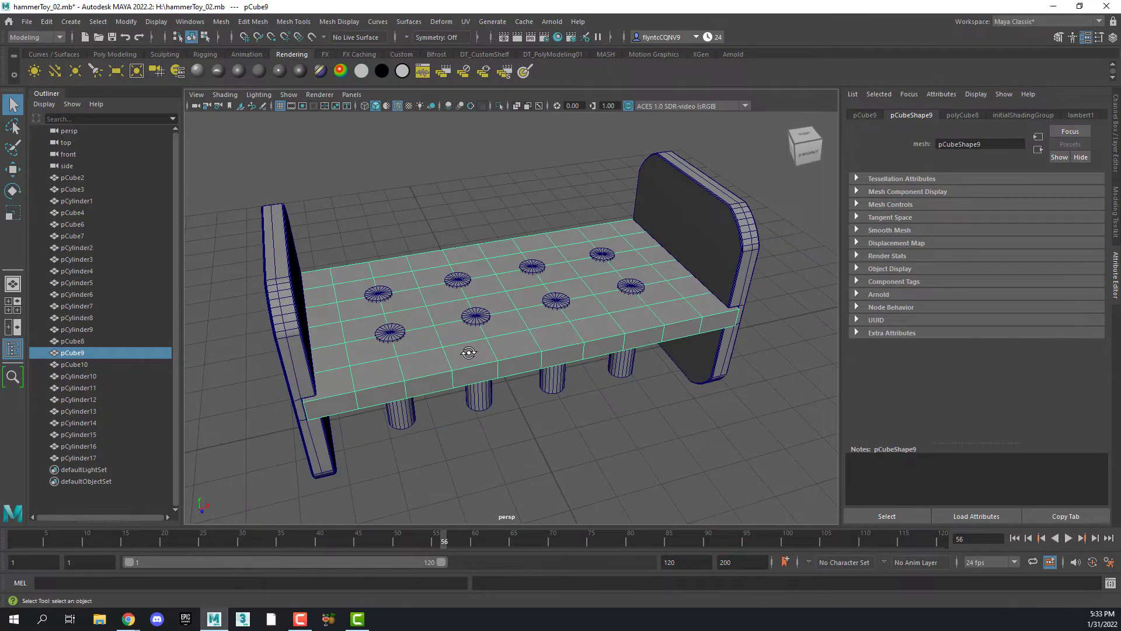
pyautogui.press('alt')
pyautogui.click(520, 415)
pyautogui.keyDown('alt'); pyautogui.moveTo(526, 393); pyautogui.dragTo(645, 429); pyautogui.keyUp('alt')
pyautogui.click(473, 373)
pyautogui.click(646, 456)
pyautogui.keyDown('ctrl'); pyautogui.keyDown('shift'); pyautogui.moveTo(358, 373); pyautogui.dragTo(658, 439); pyautogui.keyUp('shift'); pyautogui.keyUp('ctrl')
pyautogui.click(543, 431)
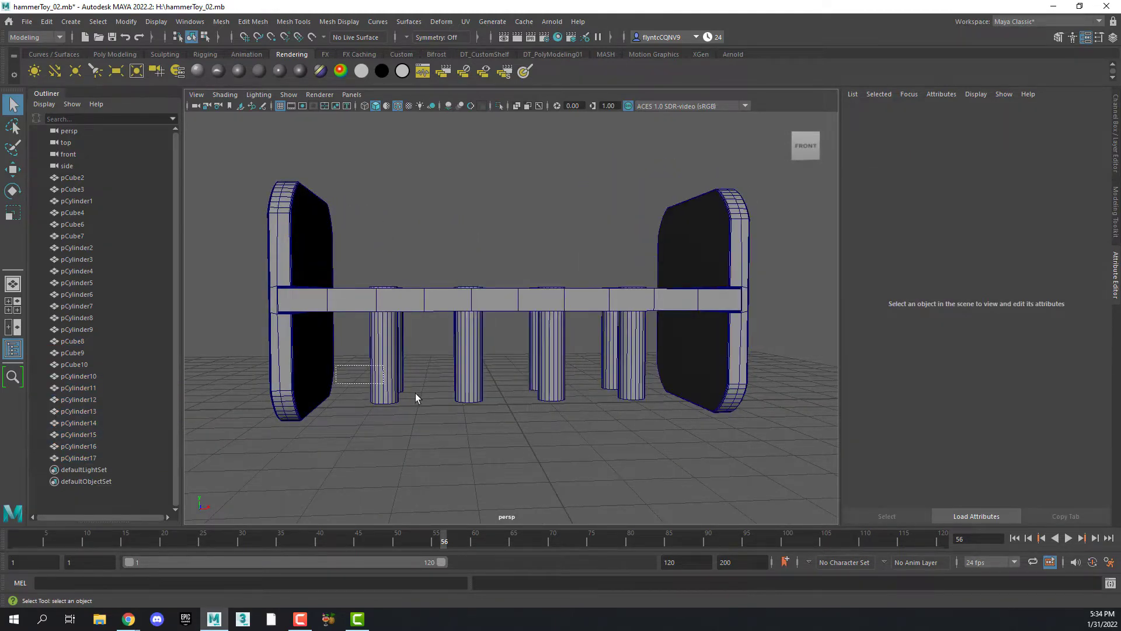
pyautogui.moveTo(415, 397); pyautogui.dragTo(645, 434)
pyautogui.keyDown('alt'); pyautogui.moveTo(693, 370); pyautogui.dragTo(633, 432); pyautogui.keyUp('alt')
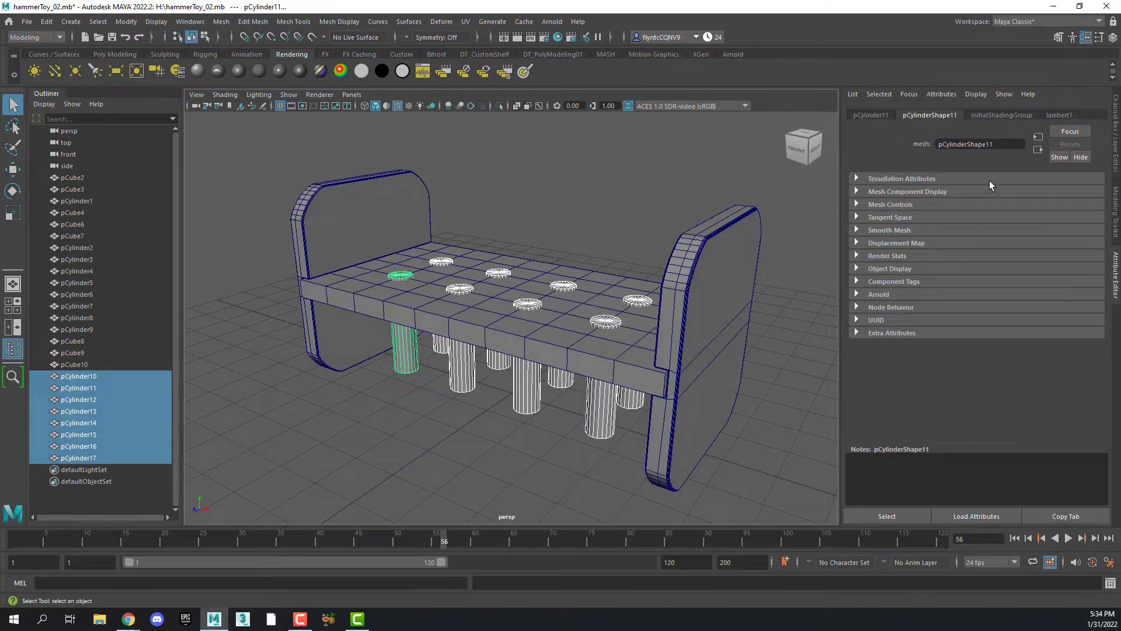
pyautogui.click(1114, 140)
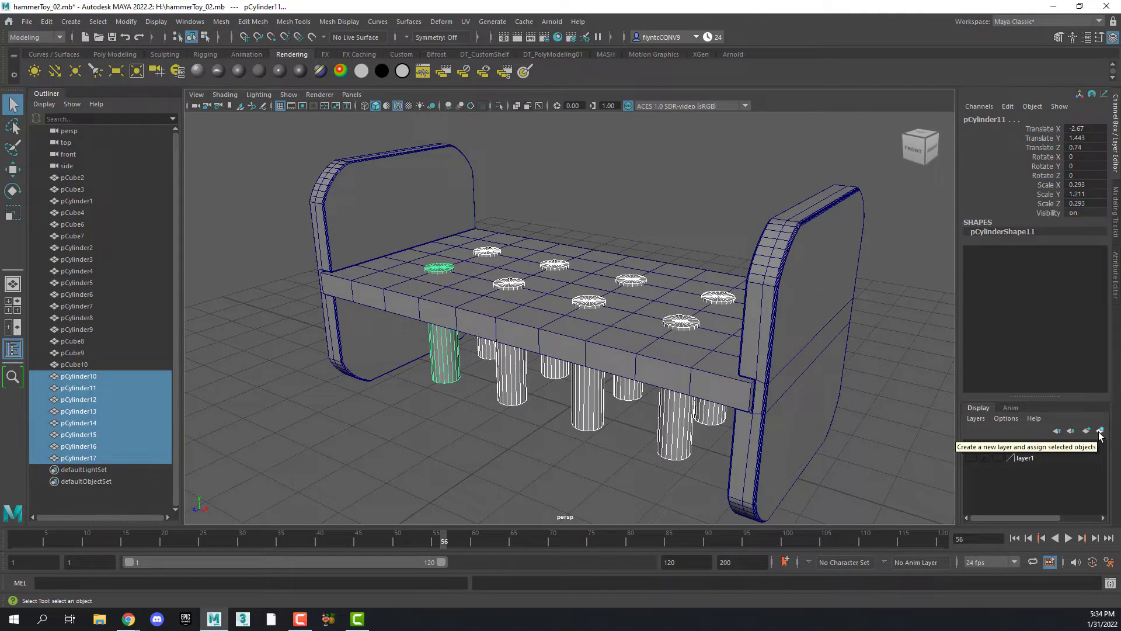
pyautogui.click(1099, 431)
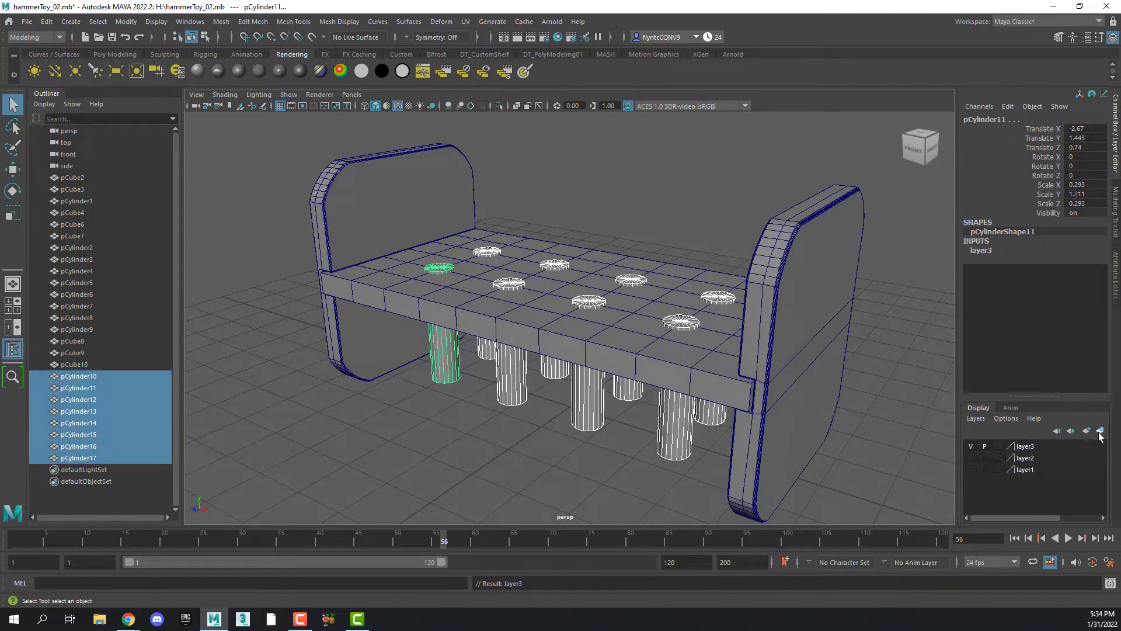
# Select the board and toggle the peg layer's visibility to compare peg positions with the board's vertices, leaving the layer hidden
pyautogui.click(970, 446)
pyautogui.keyDown('alt'); pyautogui.moveTo(535, 286); pyautogui.dragTo(596, 332); pyautogui.keyUp('alt')
pyautogui.click(420, 271)
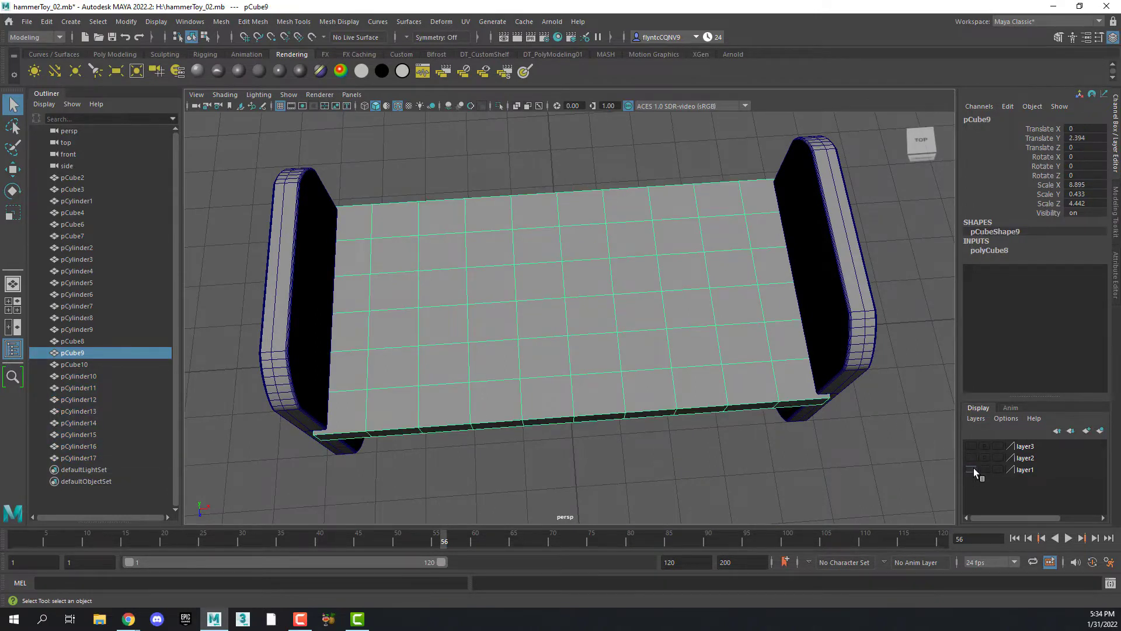
pyautogui.click(971, 446)
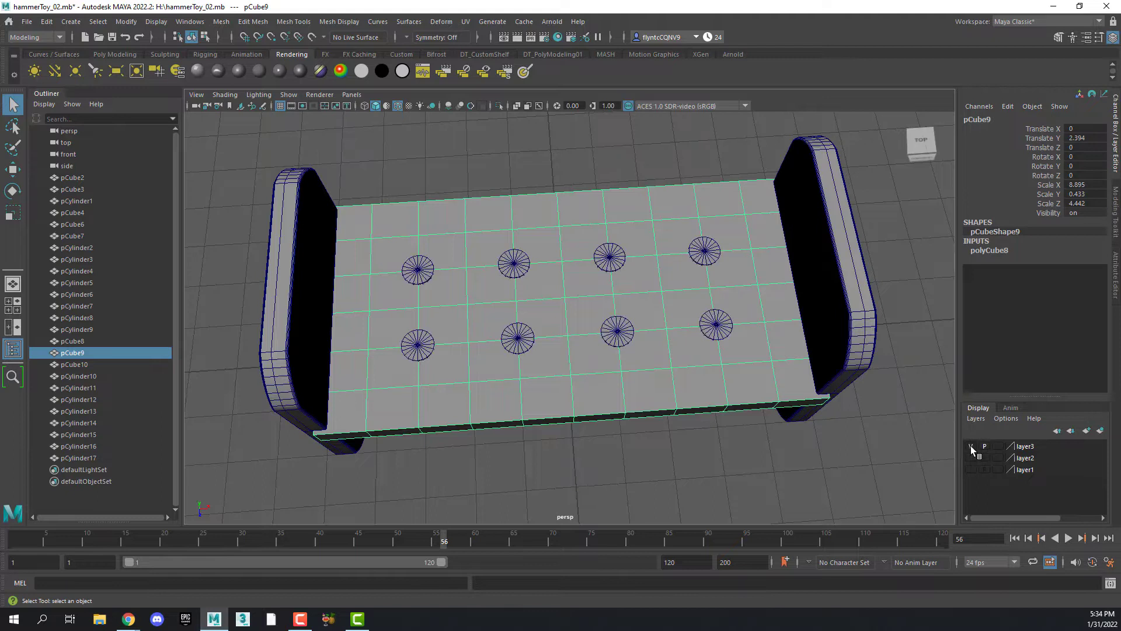
pyautogui.click(970, 446)
pyautogui.click(971, 446)
pyautogui.click(970, 446)
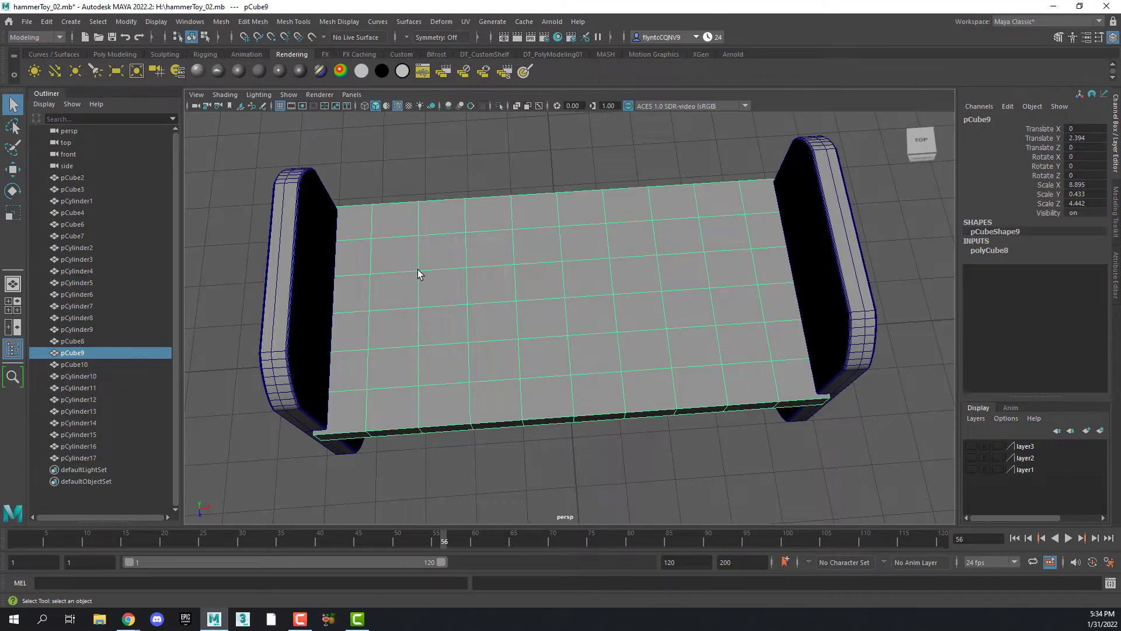
# Switch the board to vertex mode and select the four back-row vertices at the peg centres, checking them against the peg layer
pyautogui.keyDown('alt'); pyautogui.moveTo(529, 318); pyautogui.dragTo(485, 285); pyautogui.keyUp('alt')
pyautogui.rightClick(484, 285)
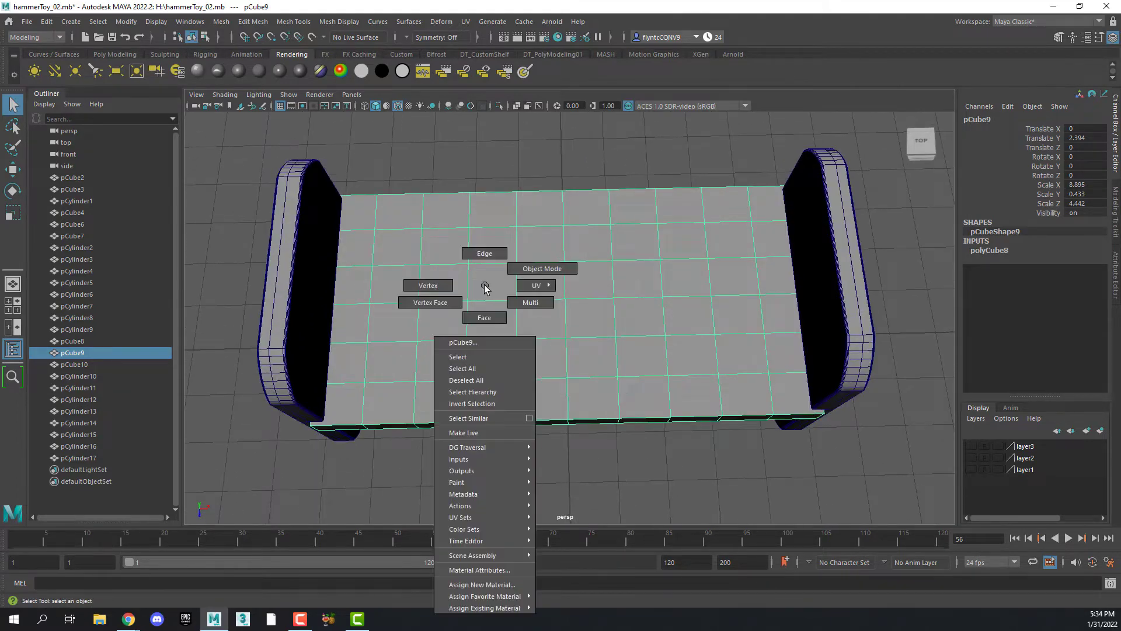
pyautogui.click(435, 286)
pyautogui.click(419, 266)
pyautogui.moveTo(454, 295)
pyautogui.keyDown('alt'); pyautogui.mouseDown()
pyautogui.moveTo(403, 256)
pyautogui.moveTo(437, 284)
pyautogui.mouseUp(); pyautogui.keyUp('alt')
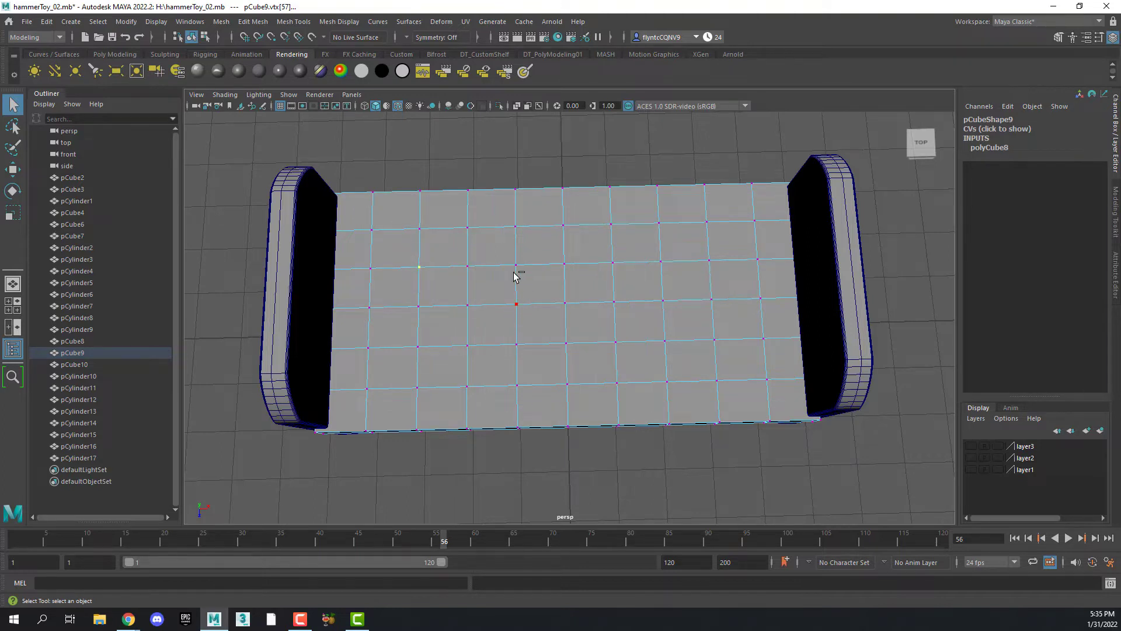
pyautogui.keyDown('ctrl'); pyautogui.moveTo(505, 255); pyautogui.dragTo(540, 286); pyautogui.keyUp('ctrl')
pyautogui.click(971, 446)
pyautogui.click(972, 446)
pyautogui.click(972, 446)
pyautogui.click(972, 445)
pyautogui.click(972, 446)
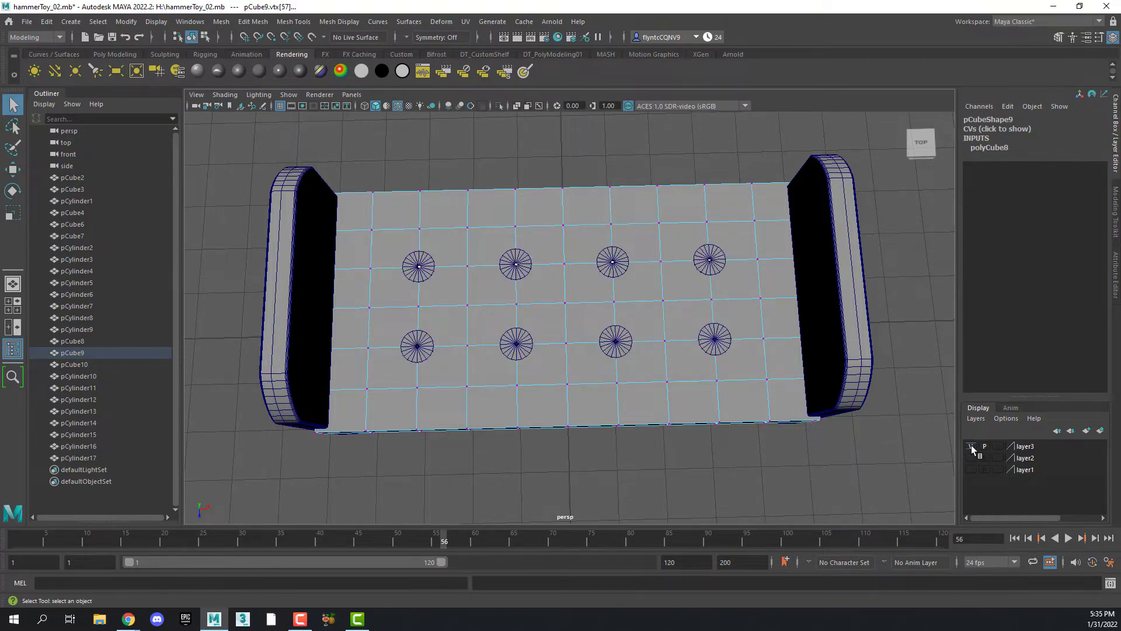
pyautogui.click(972, 446)
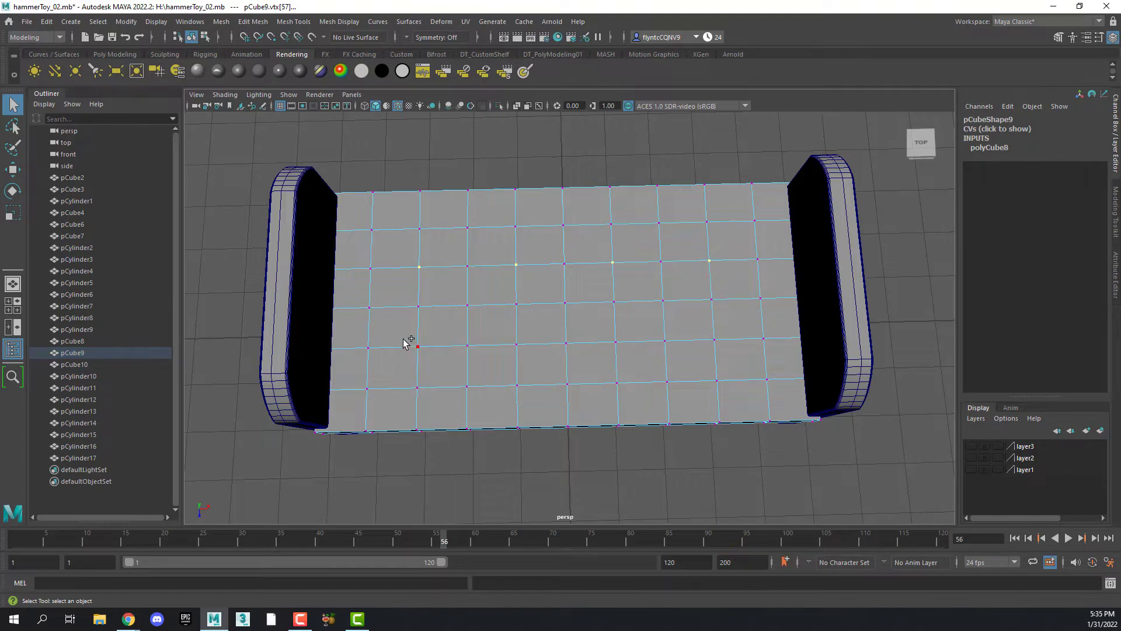
# Add the four front-row vertices at the peg centres to the selection and recheck them against the peg layer
pyautogui.keyDown('shift'); pyautogui.moveTo(439, 359); pyautogui.dragTo(440, 362); pyautogui.keyUp('shift')
pyautogui.keyDown('shift'); pyautogui.click(516, 349); pyautogui.keyUp('shift')
pyautogui.keyDown('shift'); pyautogui.moveTo(626, 357); pyautogui.dragTo(626, 358); pyautogui.keyUp('shift')
pyautogui.keyDown('shift'); pyautogui.click(714, 339); pyautogui.keyUp('shift')
pyautogui.click(971, 447)
pyautogui.click(972, 447)
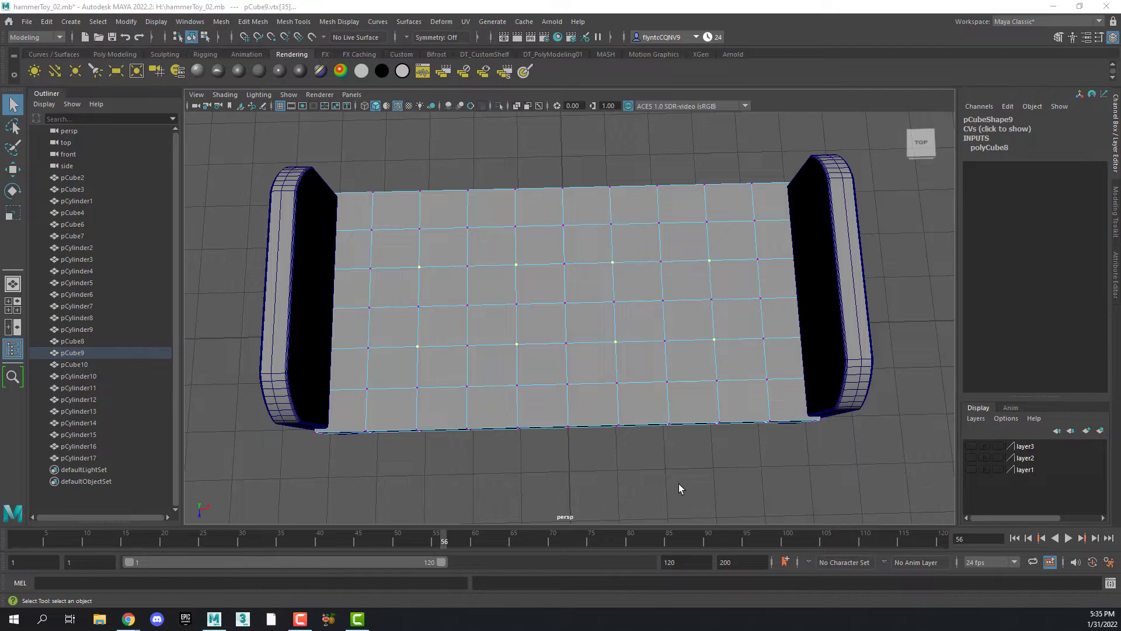
# Apply Chamfer Vertex to the eight selected vertices on top of the board
pyautogui.keyDown('alt'); pyautogui.moveTo(679, 489); pyautogui.dragTo(652, 364); pyautogui.keyUp('alt')
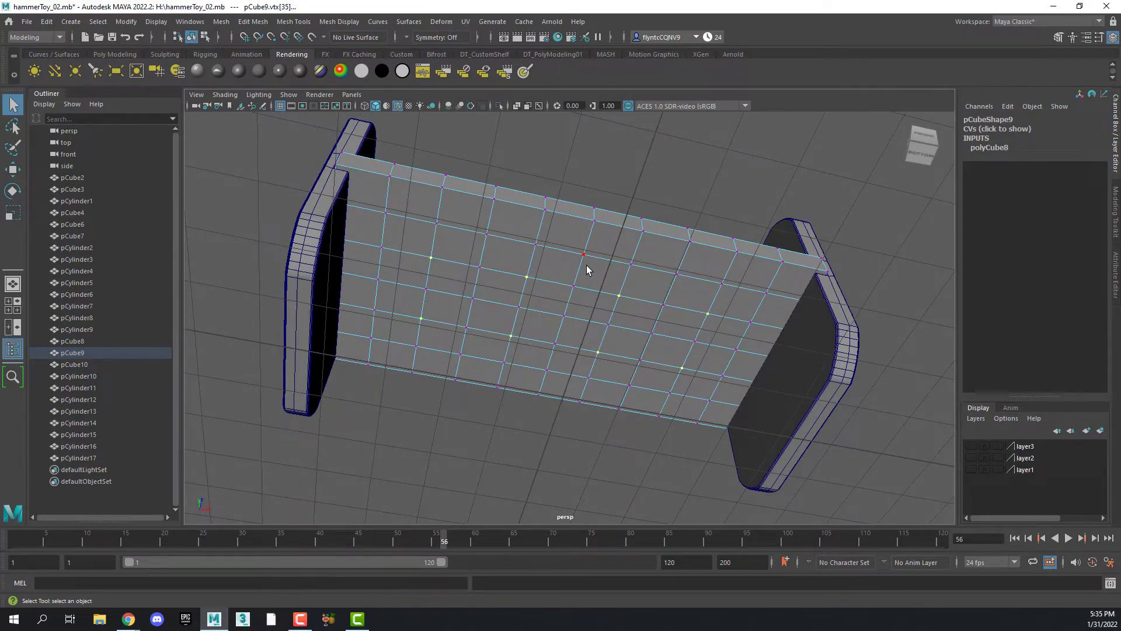
pyautogui.keyDown('alt'); pyautogui.moveTo(587, 270); pyautogui.dragTo(565, 383); pyautogui.keyUp('alt')
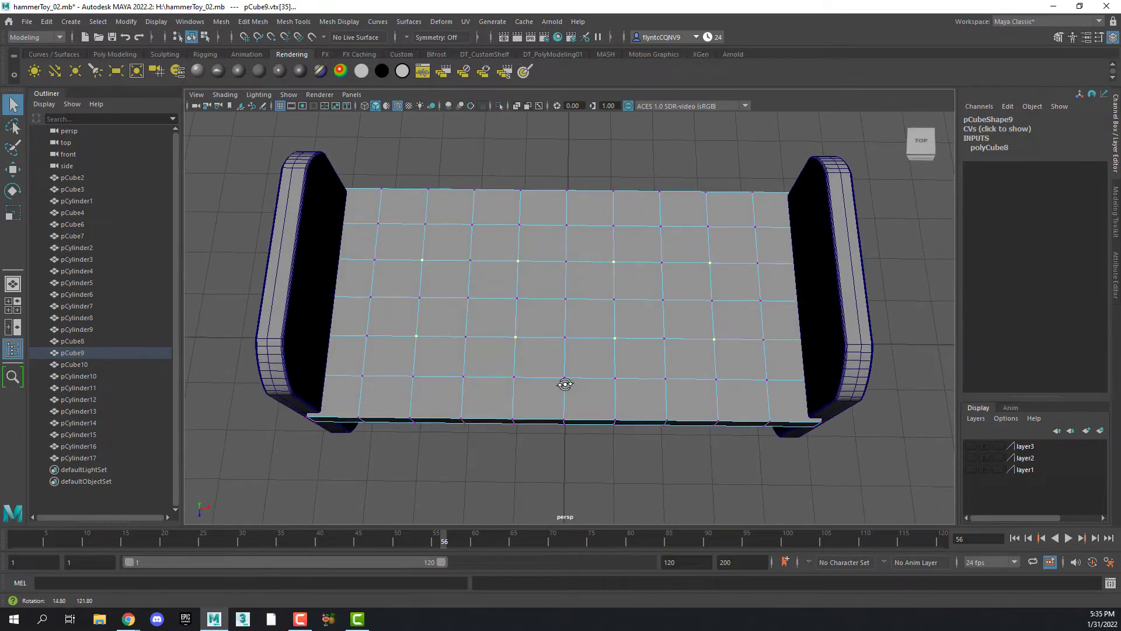
pyautogui.scroll(3, 504, 219)
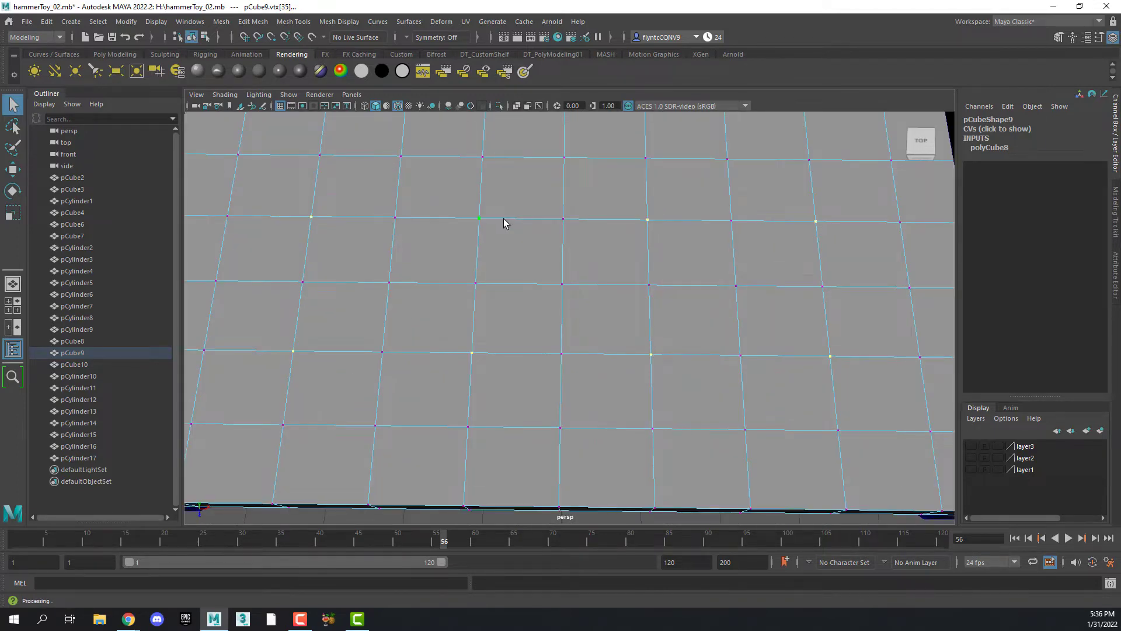
pyautogui.keyDown('shift'); pyautogui.rightClick(506, 218); pyautogui.keyUp('shift')
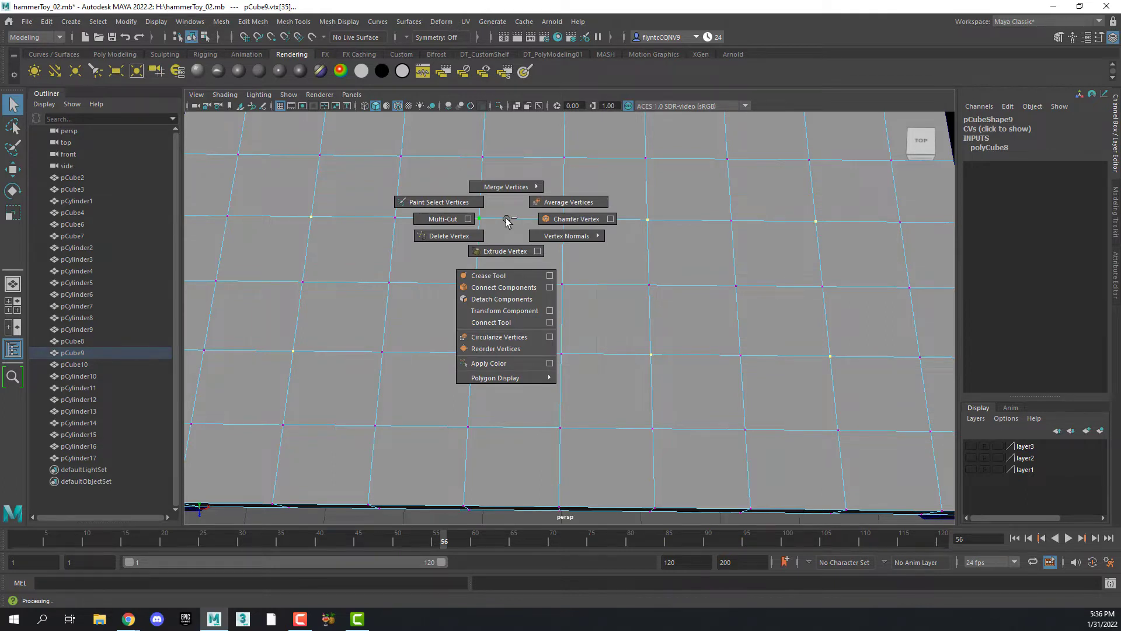
pyautogui.click(570, 219)
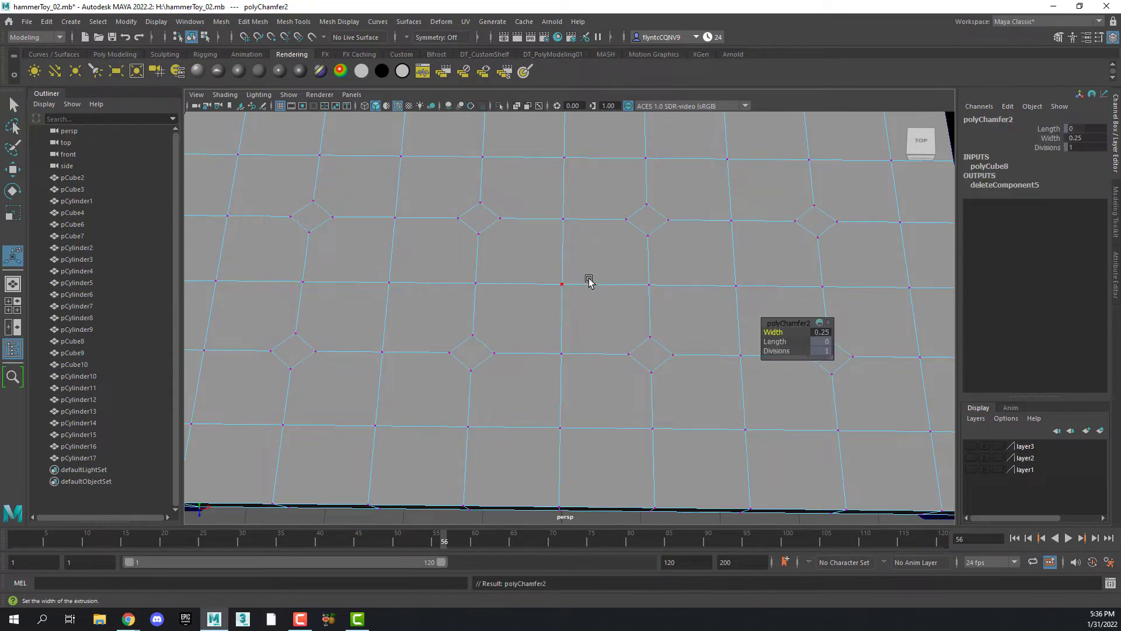
pyautogui.keyDown('alt'); pyautogui.moveTo(588, 280); pyautogui.dragTo(610, 275); pyautogui.keyUp('alt')
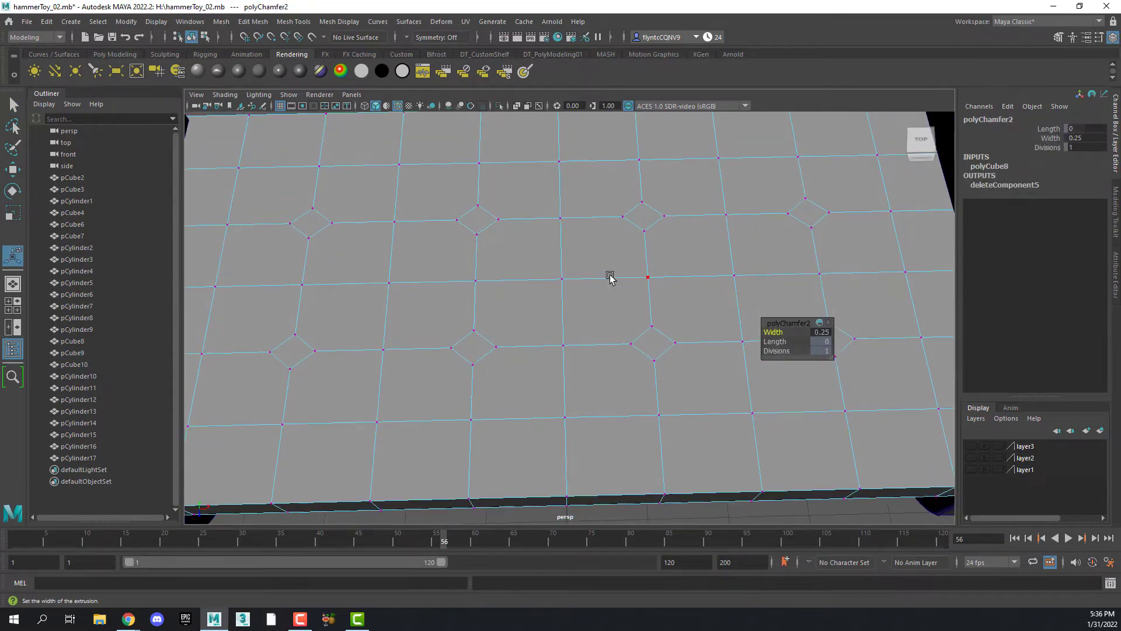
# Set the chamfer width to 0.45 using the temporarily shown pegs as a size reference, then hide the pegs and return to selection
pyautogui.click(971, 447)
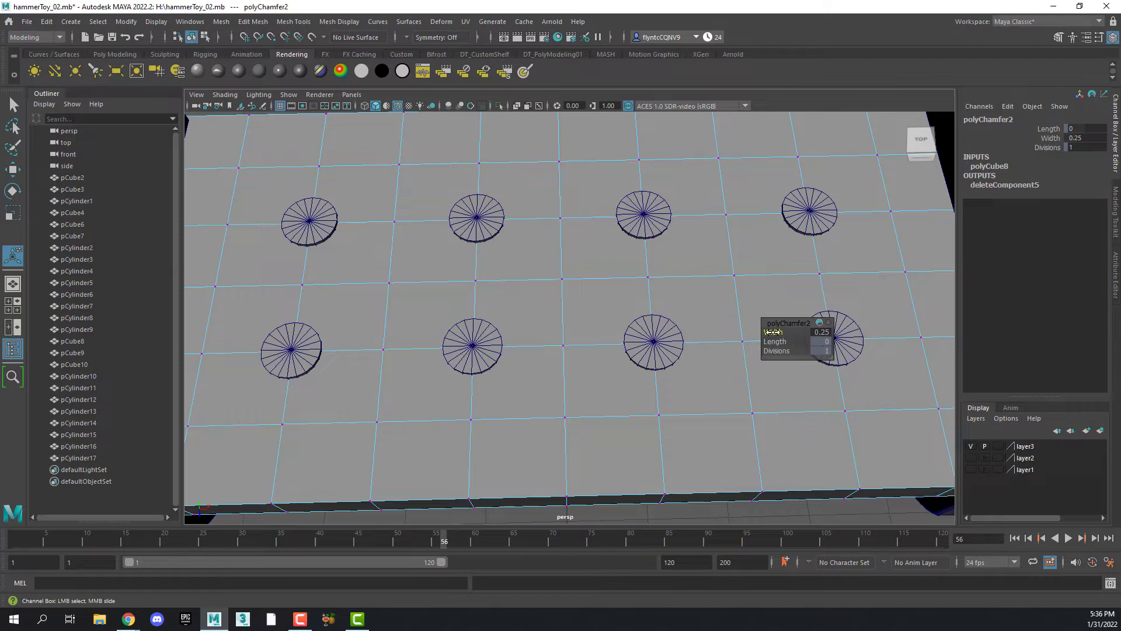
pyautogui.moveTo(773, 331); pyautogui.dragTo(772, 331)
pyautogui.keyDown('alt'); pyautogui.moveTo(350, 245); pyautogui.dragTo(348, 271); pyautogui.keyUp('alt')
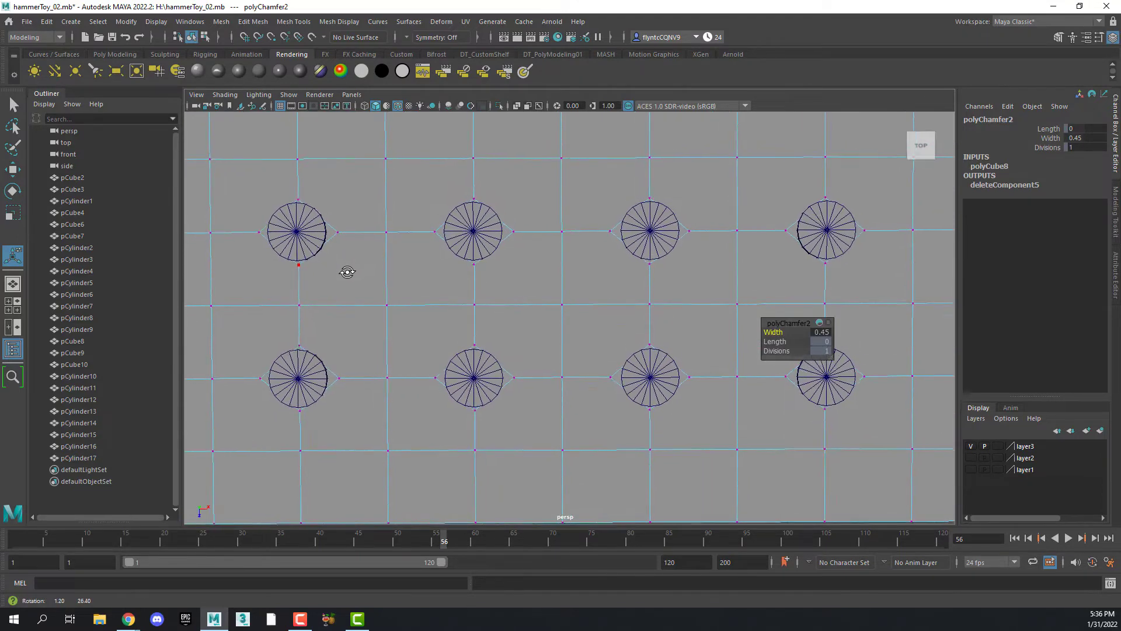
pyautogui.click(971, 446)
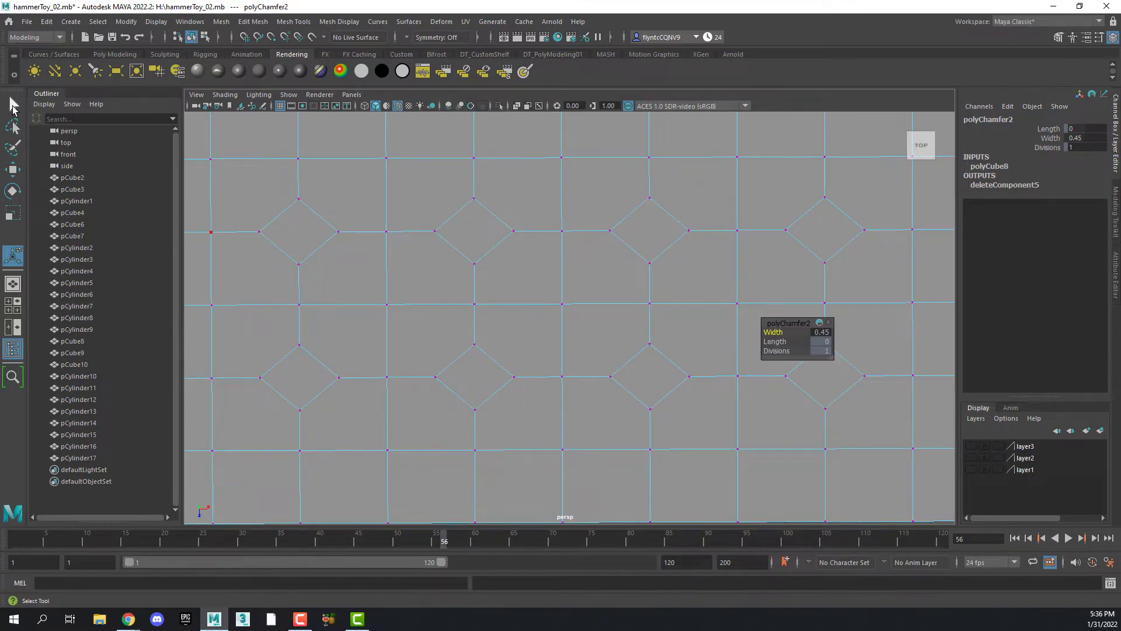
pyautogui.click(13, 106)
pyautogui.keyDown('alt'); pyautogui.moveTo(694, 350); pyautogui.dragTo(692, 327); pyautogui.keyUp('alt')
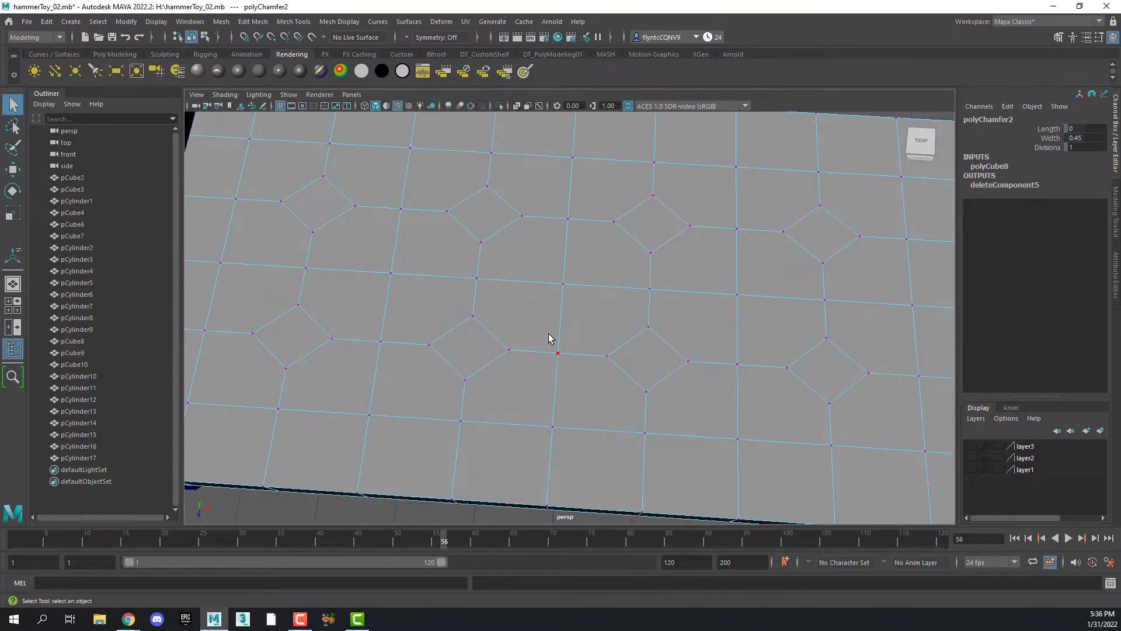
# Open the Modeling Toolkit and activate Multi-Cut for the chamfered top of the board
pyautogui.keyDown('alt'); pyautogui.moveTo(532, 307); pyautogui.dragTo(507, 275); pyautogui.keyUp('alt')
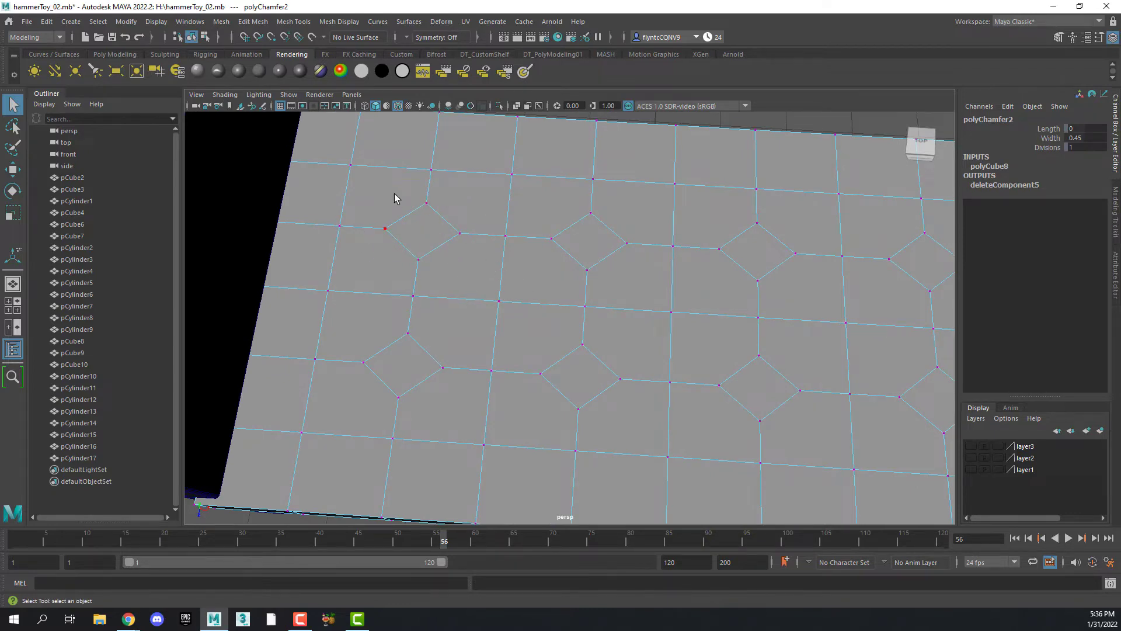
pyautogui.moveTo(501, 280)
pyautogui.keyDown('alt'); pyautogui.mouseDown()
pyautogui.moveTo(510, 238)
pyautogui.moveTo(498, 168)
pyautogui.moveTo(510, 270)
pyautogui.mouseUp(); pyautogui.keyUp('alt')
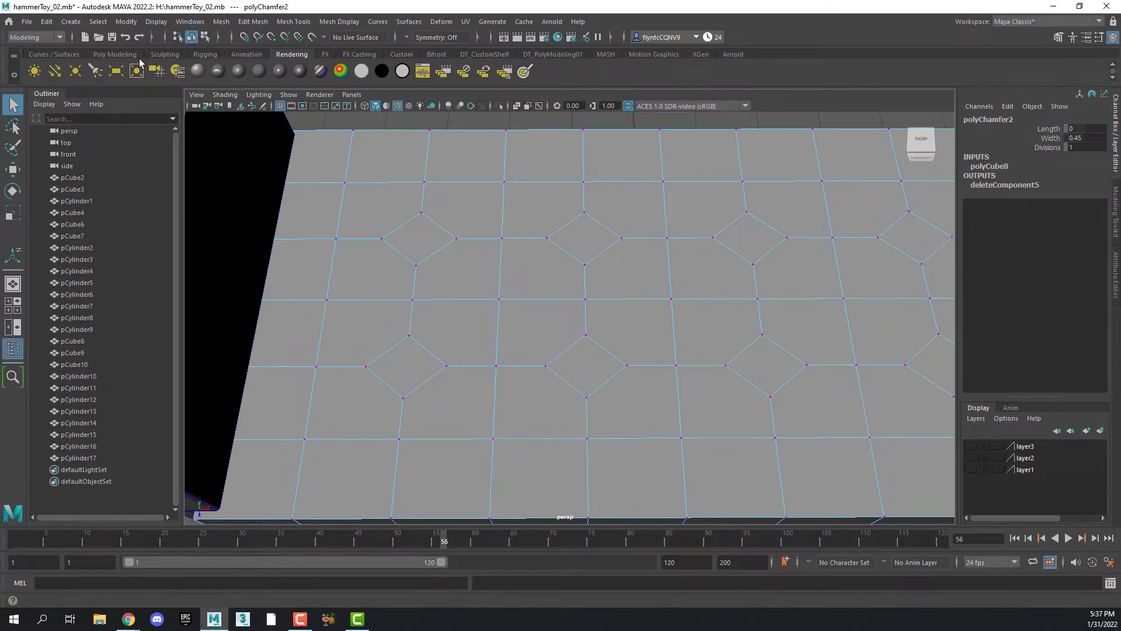
pyautogui.click(118, 54)
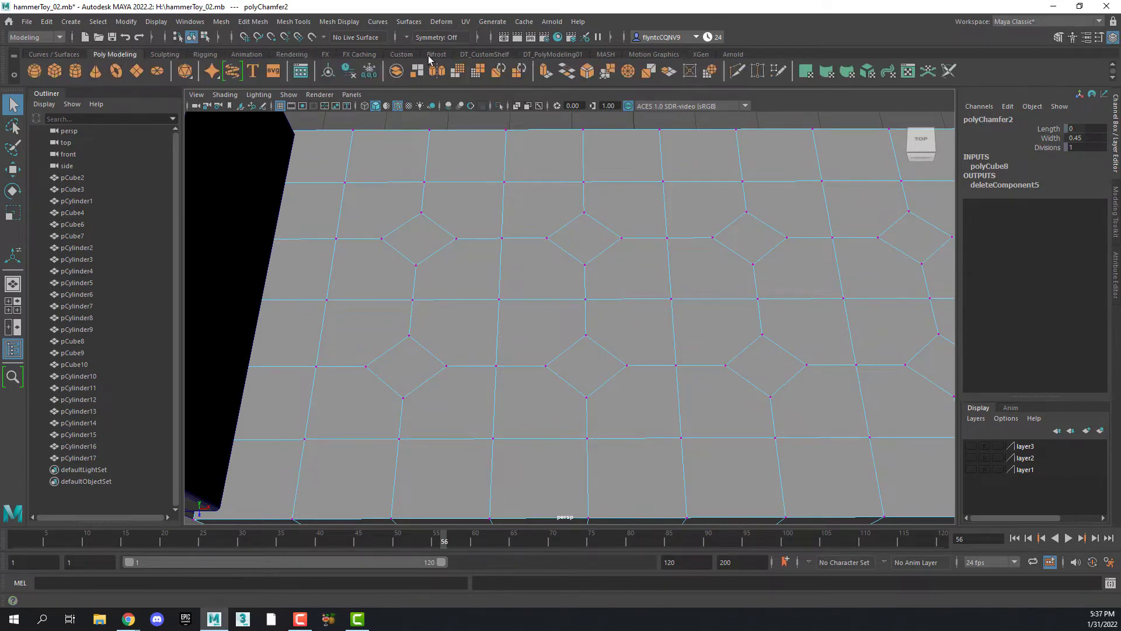
pyautogui.click(734, 75)
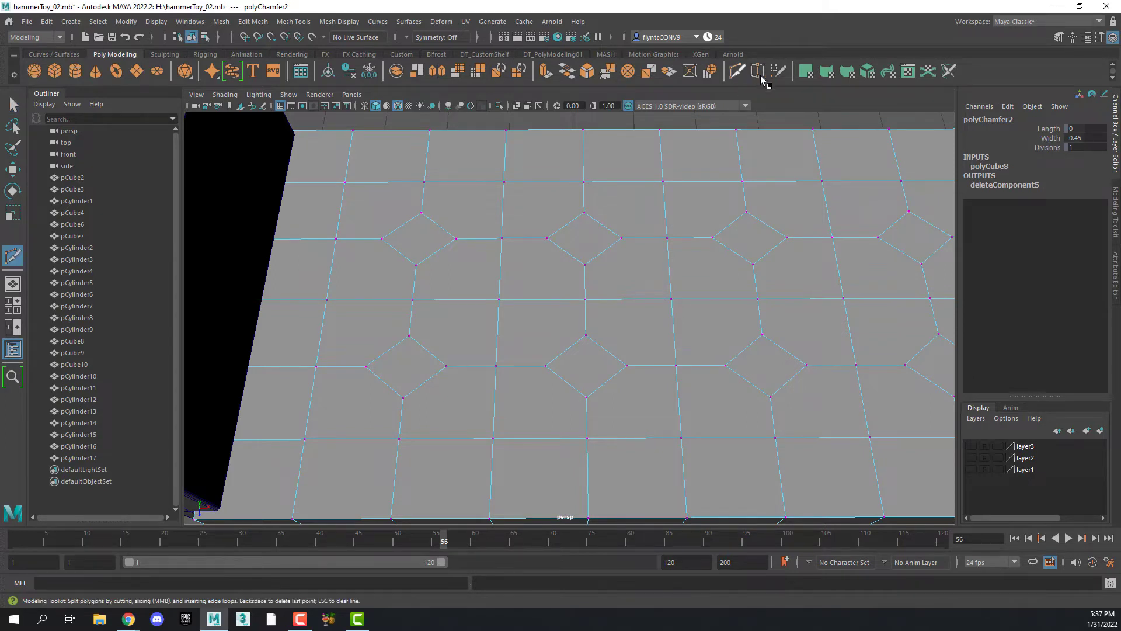
pyautogui.click(1116, 218)
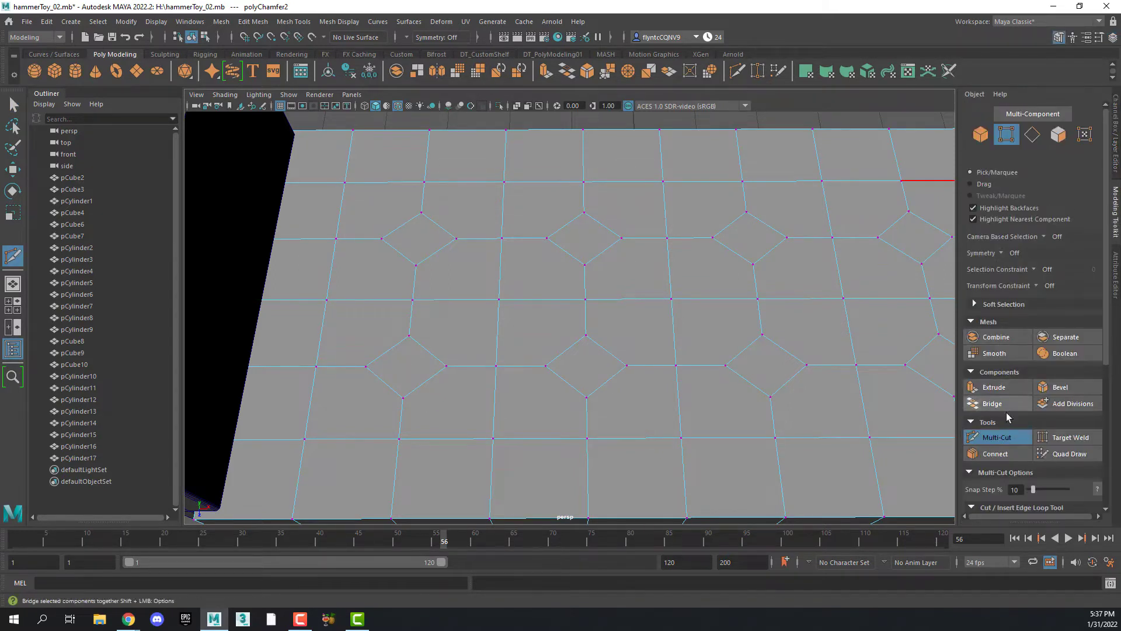
pyautogui.click(1015, 445)
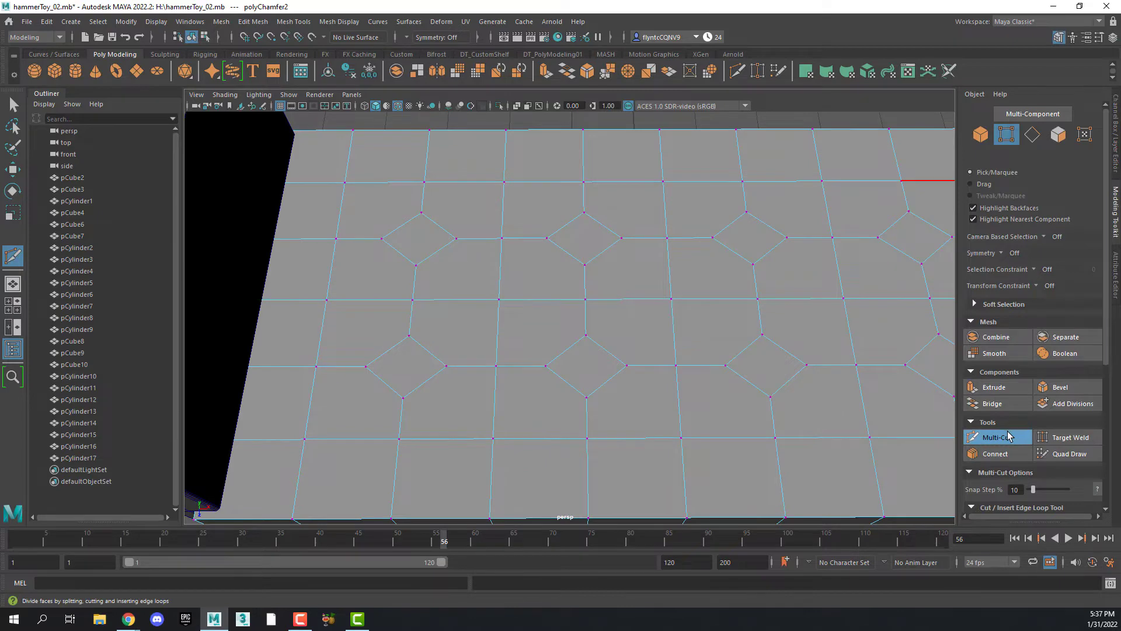
pyautogui.click(454, 223)
pyautogui.scroll(-5, 448, 225)
pyautogui.scroll(10, 493, 281)
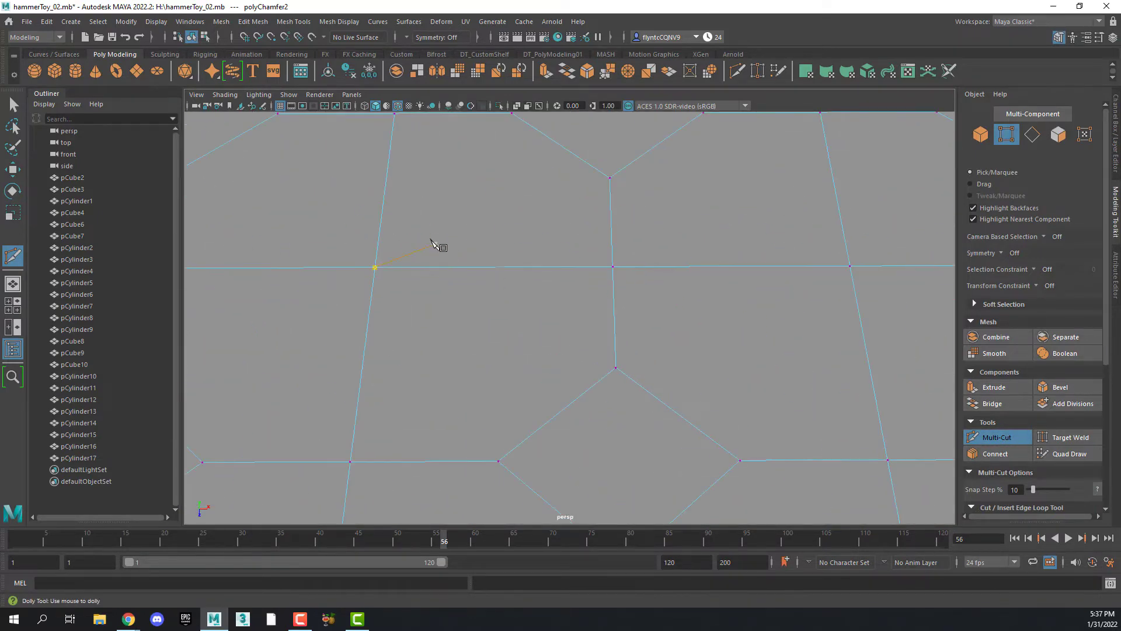
pyautogui.press('Escape')
# Cut edges from the midpoints of the back-left diamond's two right-hand sides to the diagonally adjacent grid vertices
pyautogui.keyDown('alt'); pyautogui.moveTo(377, 203); pyautogui.dragTo(675, 393, button='middle'); pyautogui.keyUp('alt')
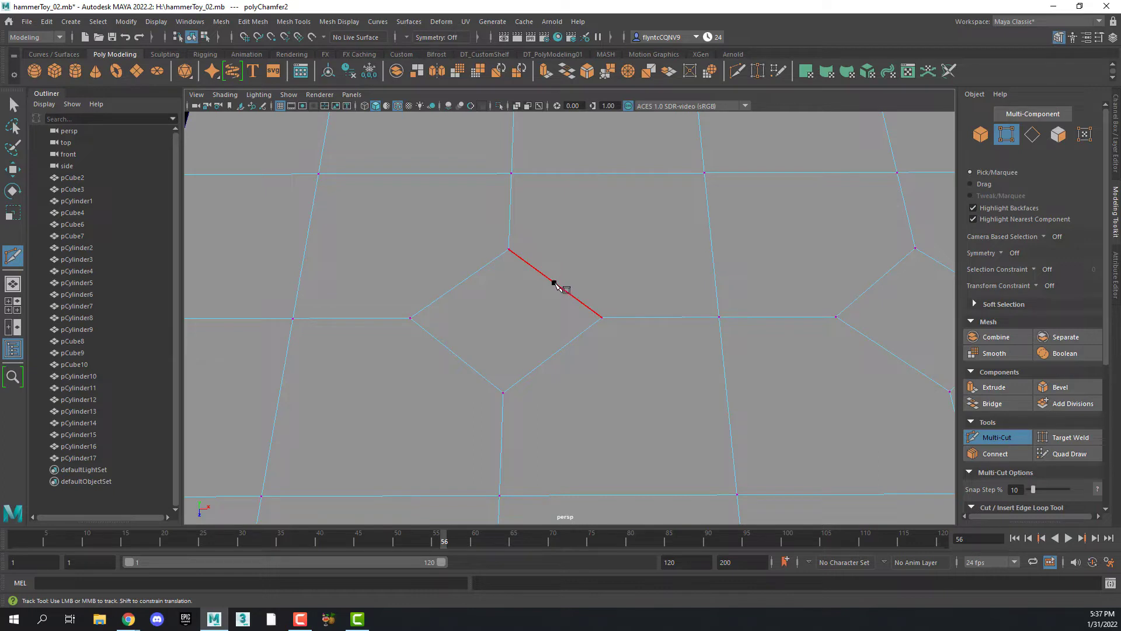
pyautogui.click(555, 284)
pyautogui.click(704, 172)
pyautogui.click(718, 318)
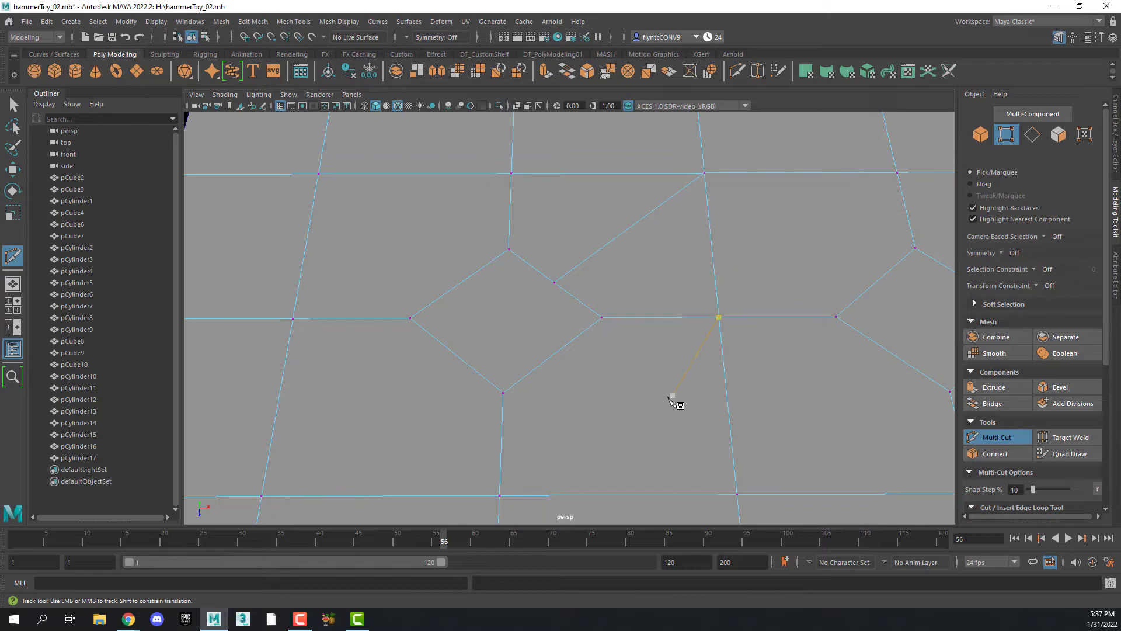
pyautogui.rightClick(672, 396)
pyautogui.click(553, 354)
pyautogui.click(737, 495)
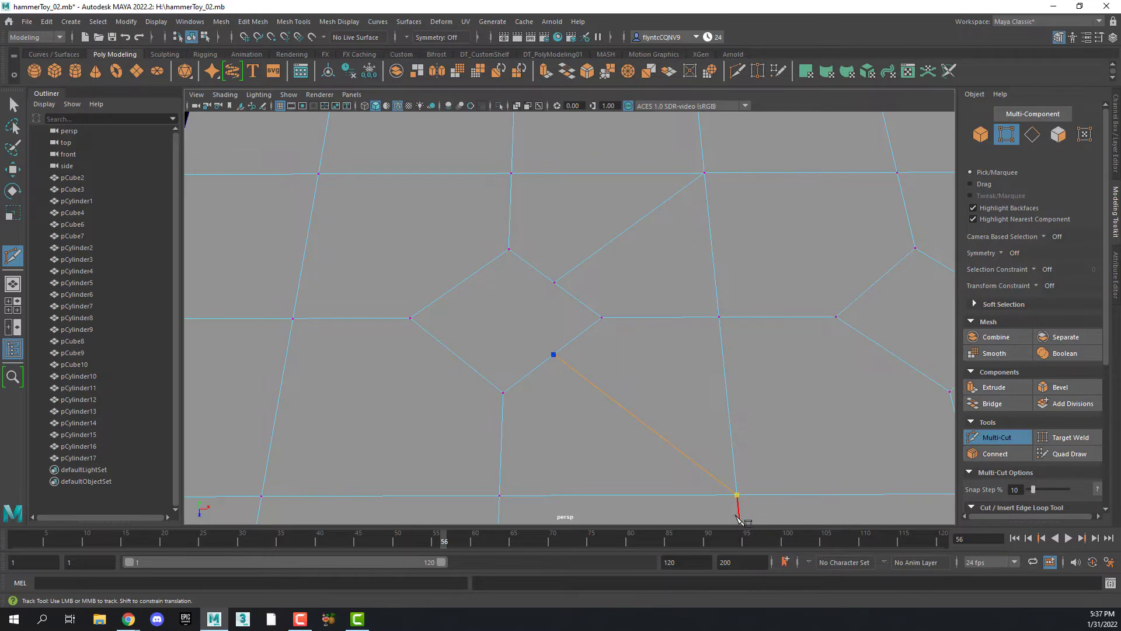
pyautogui.rightClick(710, 469)
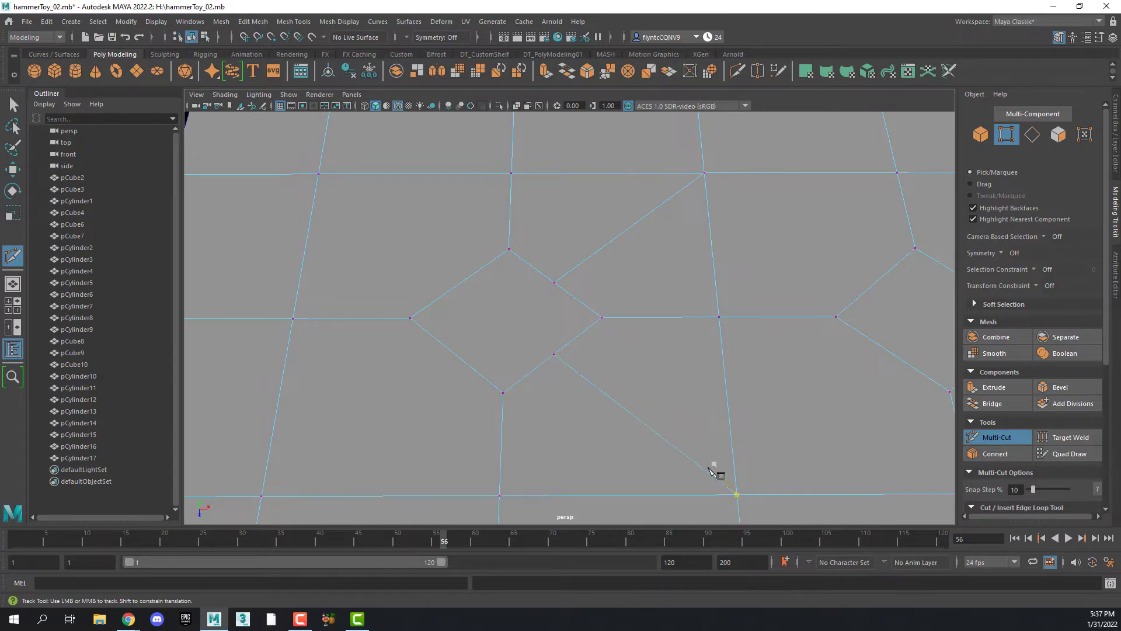
# Cut edges from the midpoints of the back-left diamond's two left-hand sides to the diagonally adjacent grid vertices
pyautogui.click(456, 354)
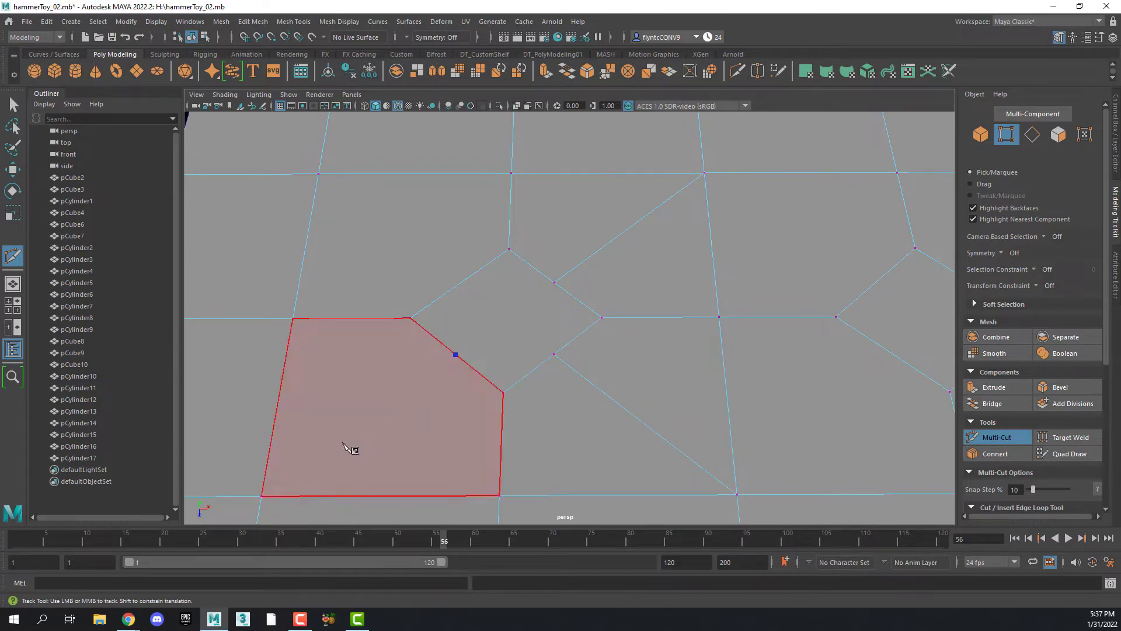
pyautogui.click(262, 496)
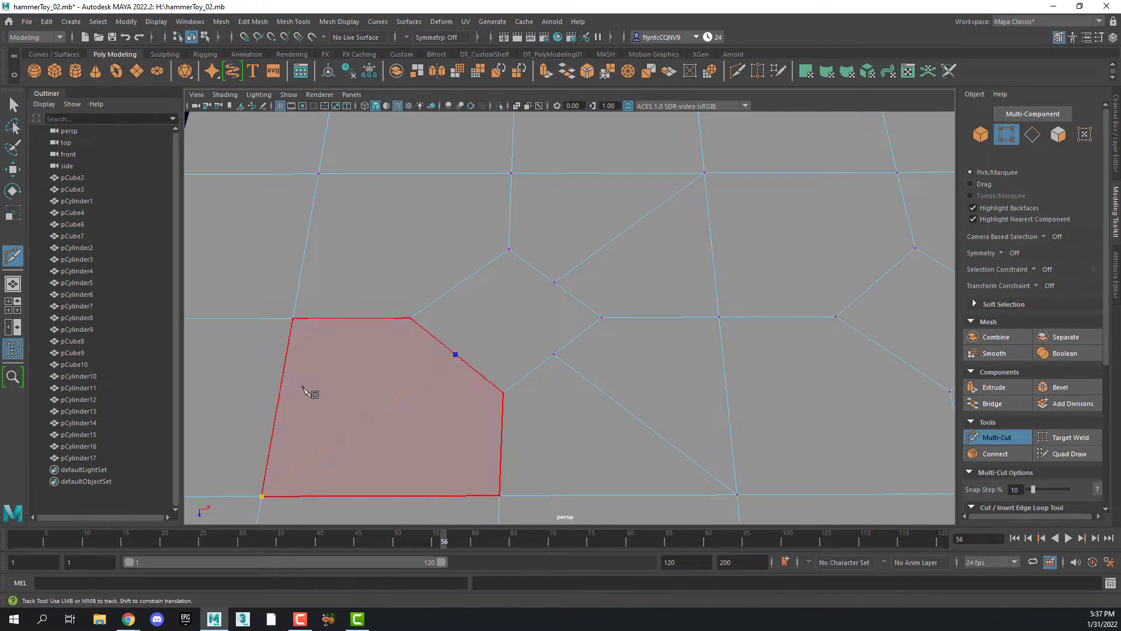
pyautogui.click(462, 283)
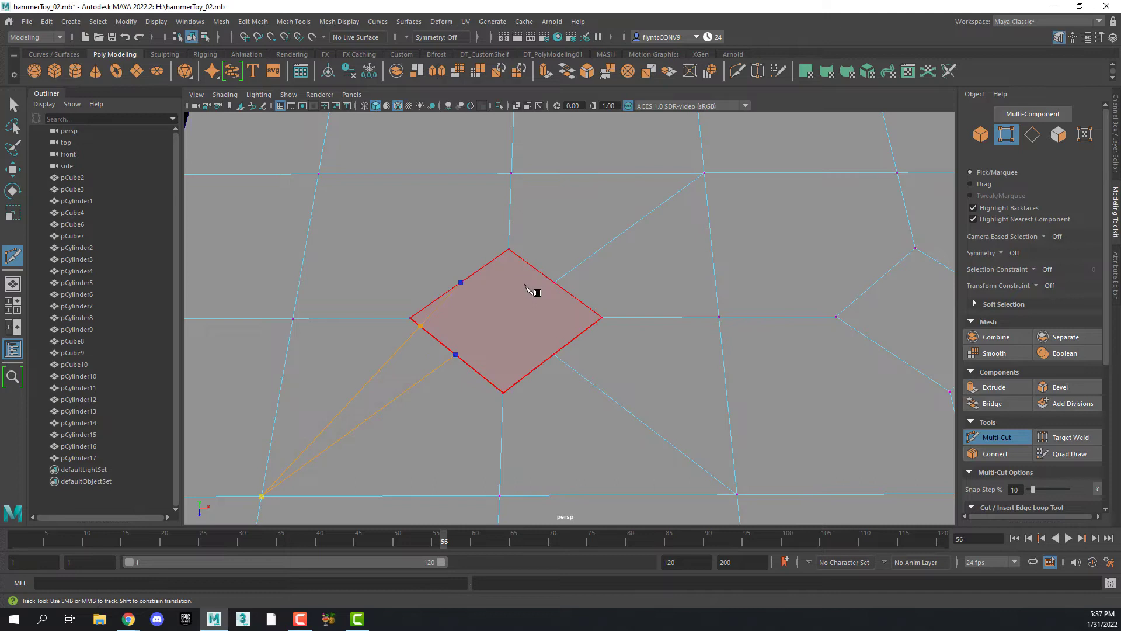
pyautogui.hotkey('ctrl', 'z')
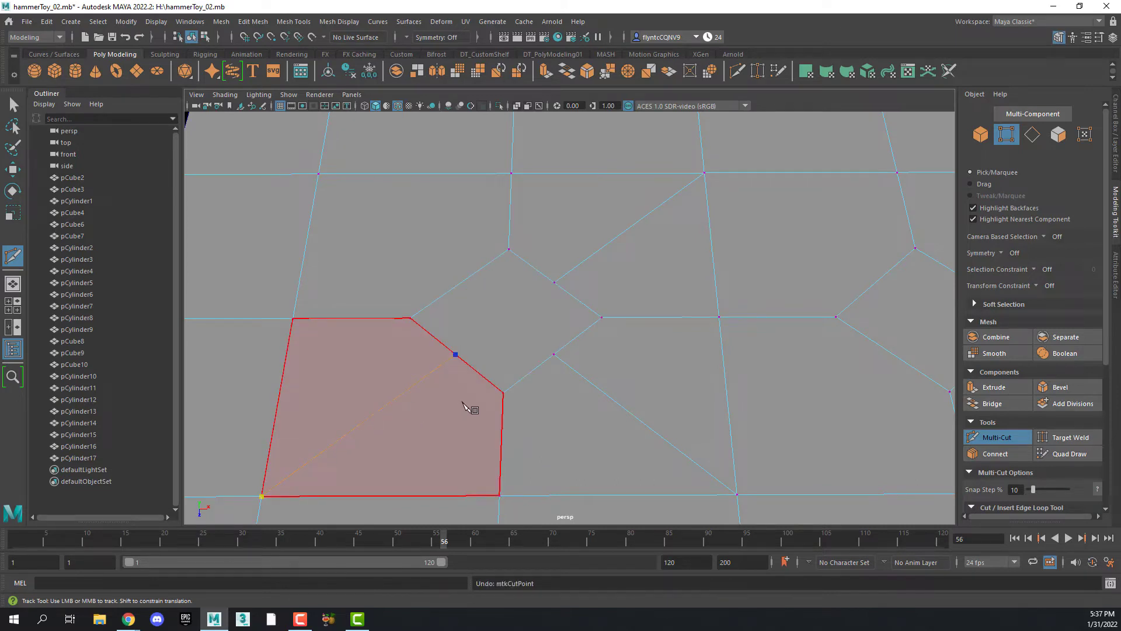
pyautogui.press('Return')
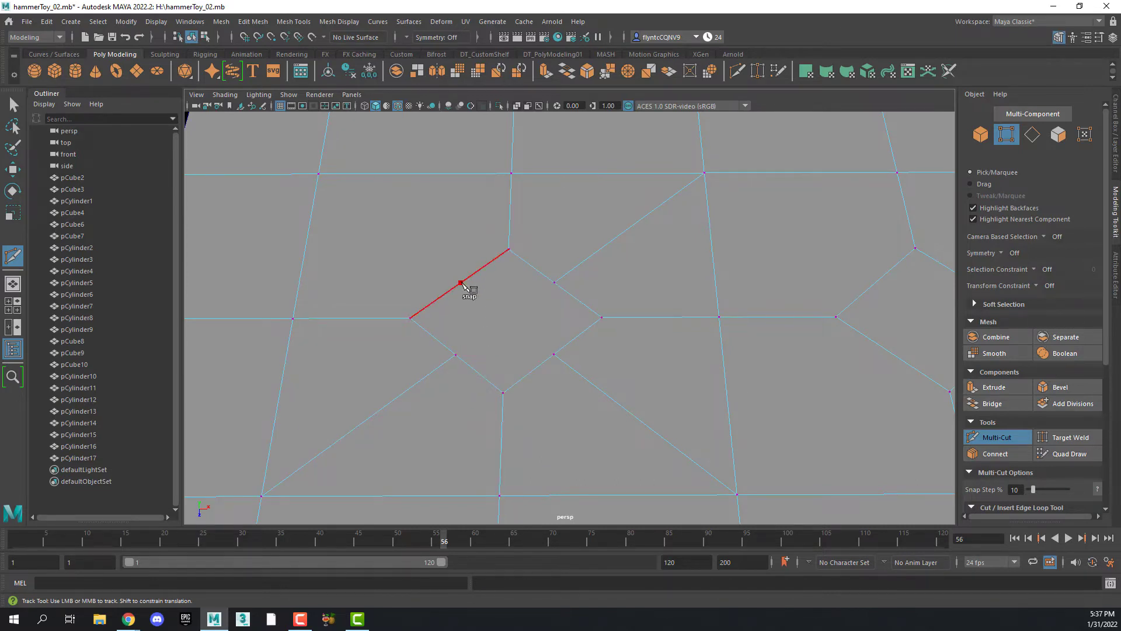
pyautogui.click(461, 283)
pyautogui.click(323, 177)
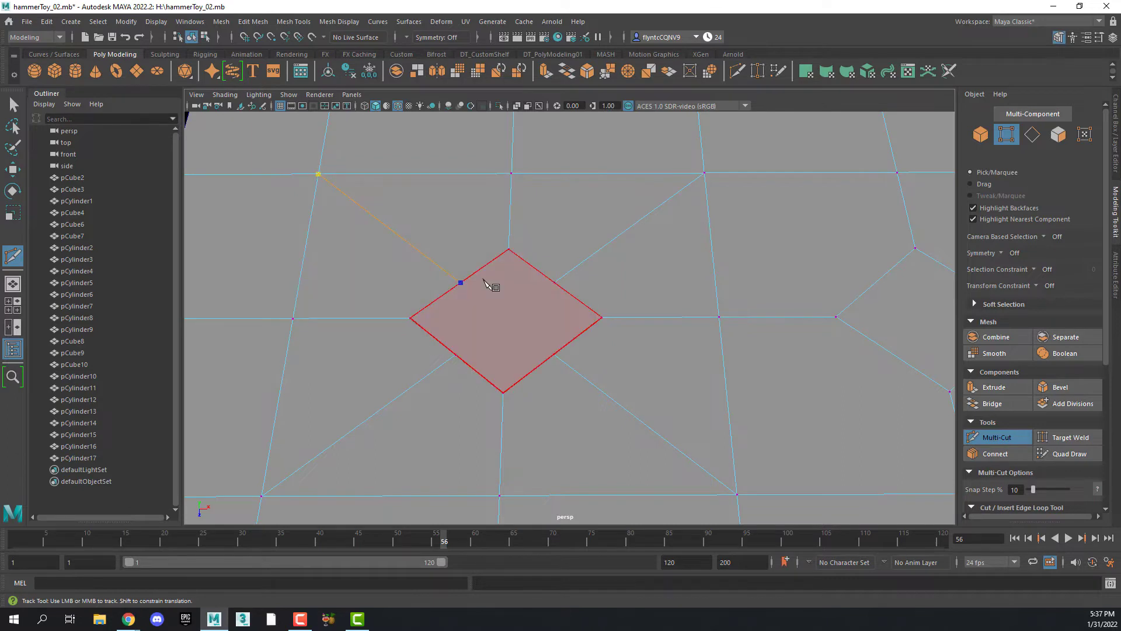
pyautogui.press('Return')
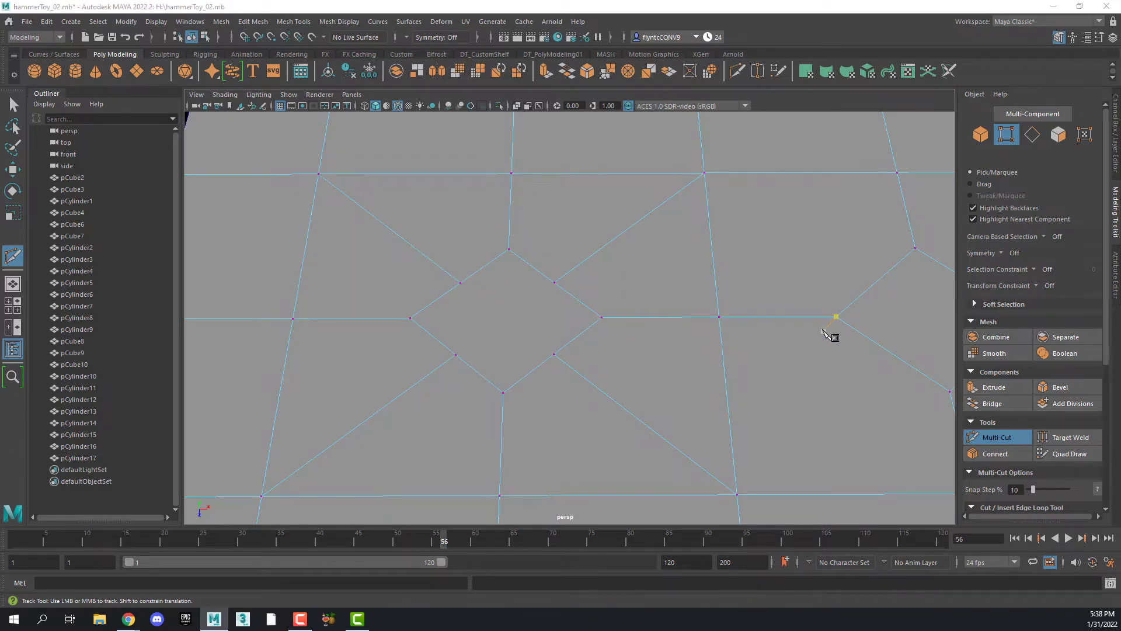
# Cut edges from the midpoints of the back row's second diamond's two right-hand sides to the diagonally adjacent grid vertices
pyautogui.keyDown('alt'); pyautogui.moveTo(833, 335); pyautogui.dragTo(465, 375, button='middle'); pyautogui.keyUp('alt')
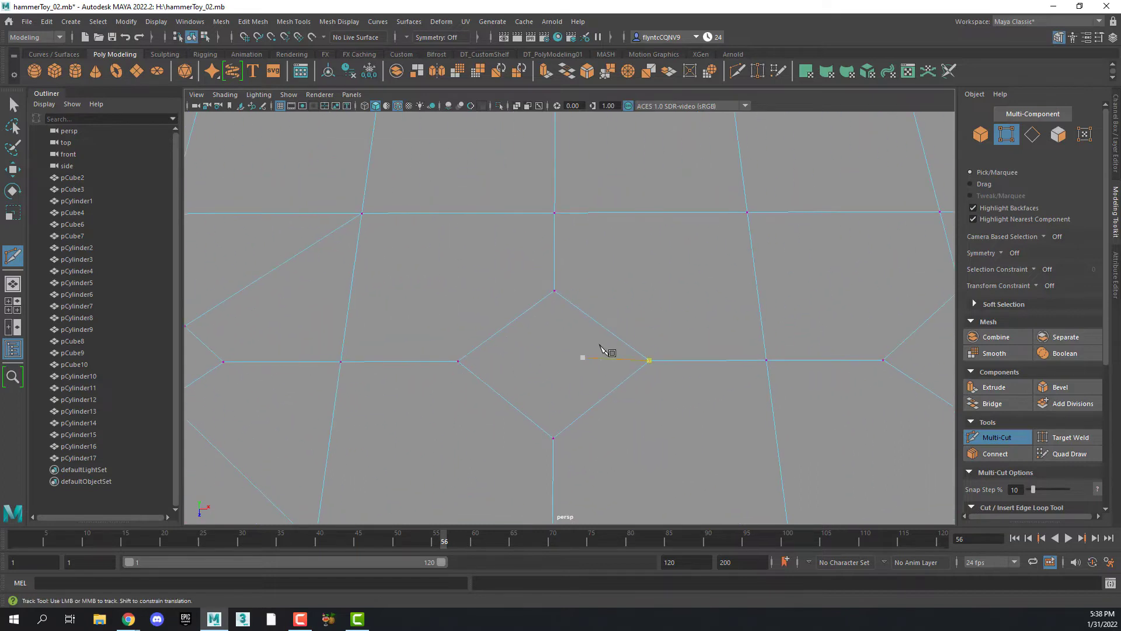
pyautogui.click(601, 324)
pyautogui.click(747, 212)
pyautogui.click(649, 361)
pyautogui.rightClick(602, 402)
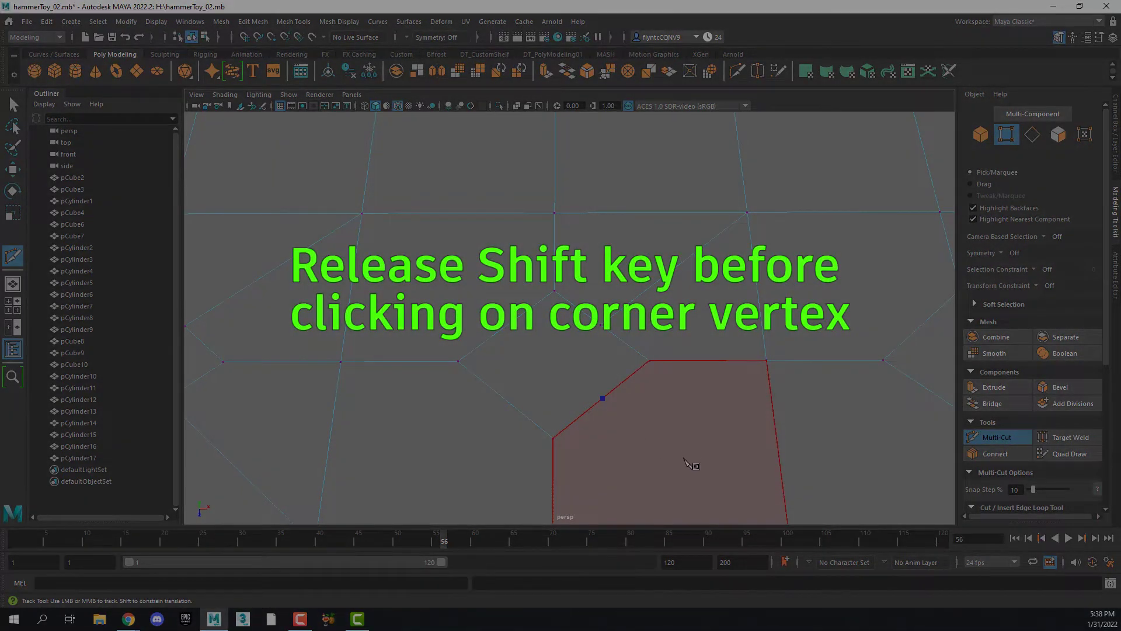
pyautogui.keyDown('alt'); pyautogui.moveTo(684, 459); pyautogui.dragTo(645, 372, button='middle'); pyautogui.keyUp('alt')
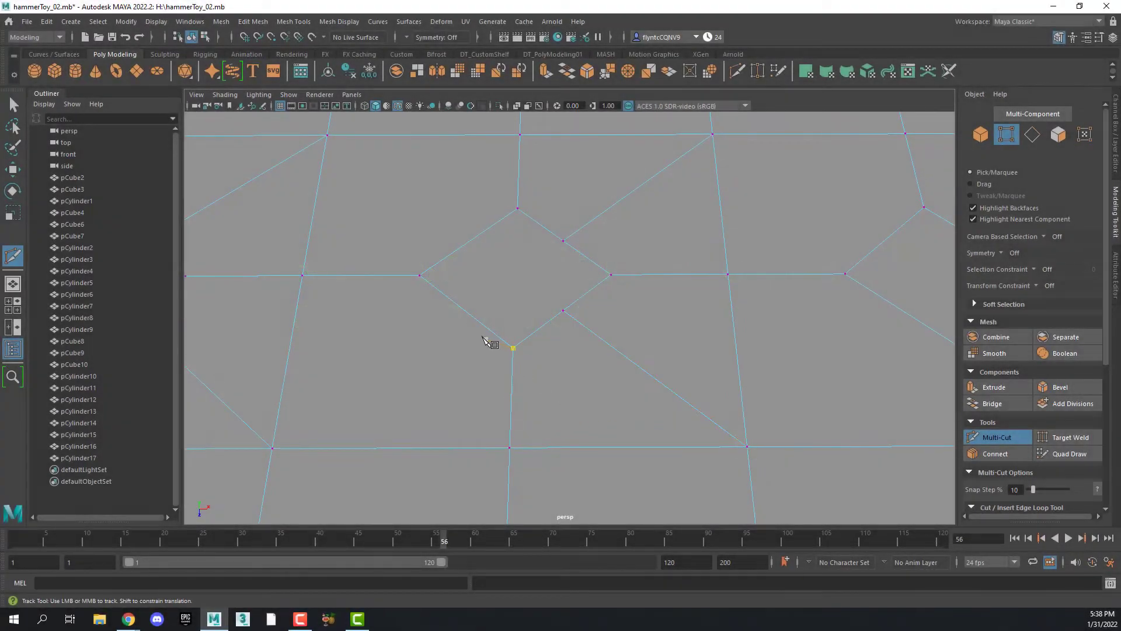
# Cut edges from the midpoints of the back row's second diamond's two left-hand sides to the diagonally adjacent grid vertices
pyautogui.click(466, 312)
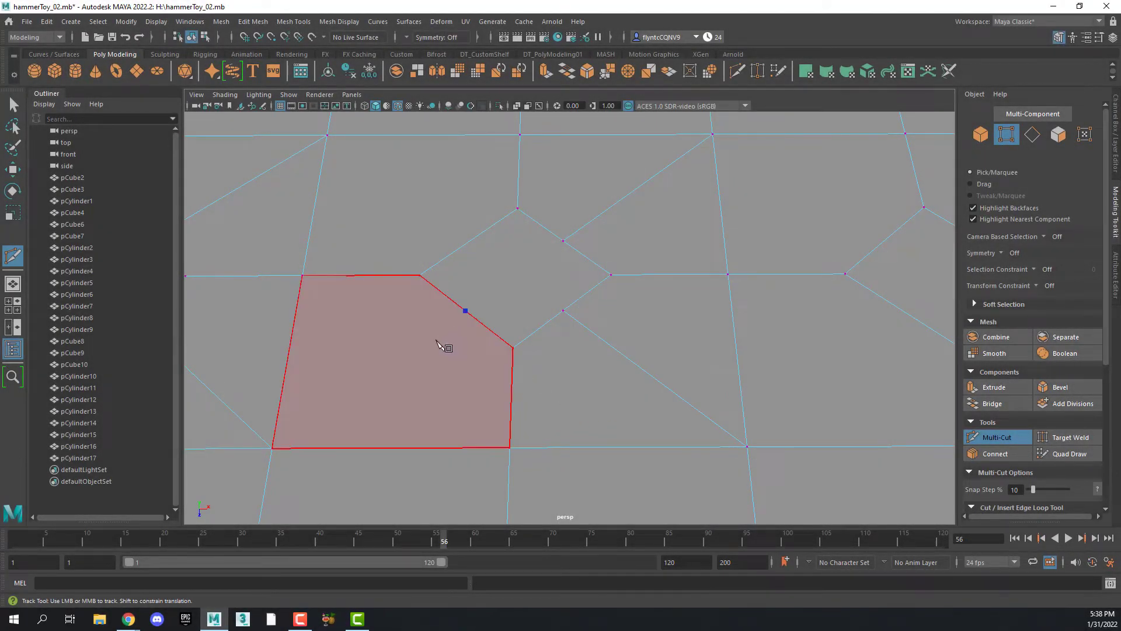
pyautogui.click(272, 449)
pyautogui.rightClick(412, 420)
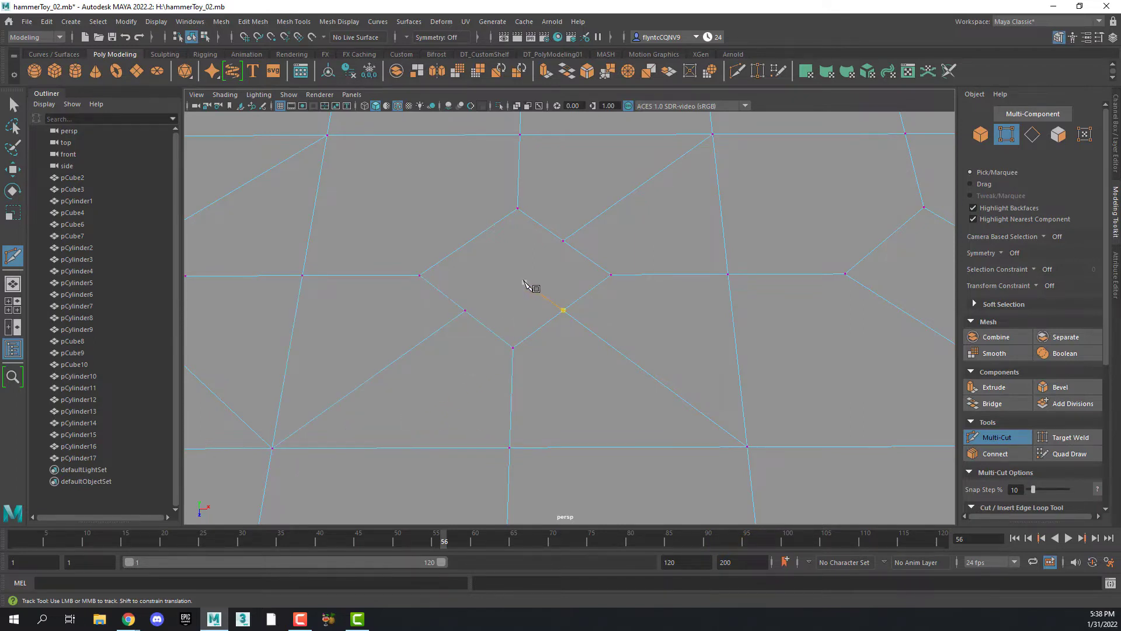
pyautogui.keyDown('alt'); pyautogui.moveTo(524, 282); pyautogui.dragTo(563, 383, button='middle'); pyautogui.keyUp('alt')
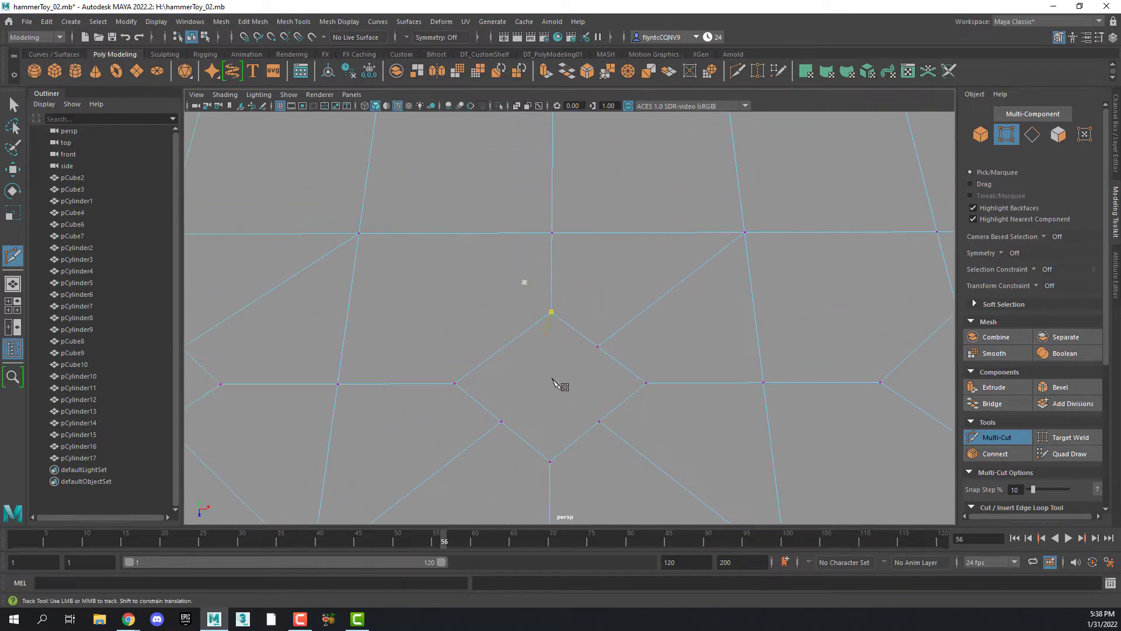
pyautogui.click(504, 347)
pyautogui.click(358, 233)
# Cut edges from the midpoints of the back row's third diamond's two rear sides to the diagonally adjacent grid vertices
pyautogui.keyDown('alt'); pyautogui.moveTo(718, 370); pyautogui.dragTo(271, 409, button='middle'); pyautogui.keyUp('alt')
pyautogui.keyDown('alt'); pyautogui.moveTo(578, 358); pyautogui.dragTo(646, 337, button='middle'); pyautogui.keyUp('alt')
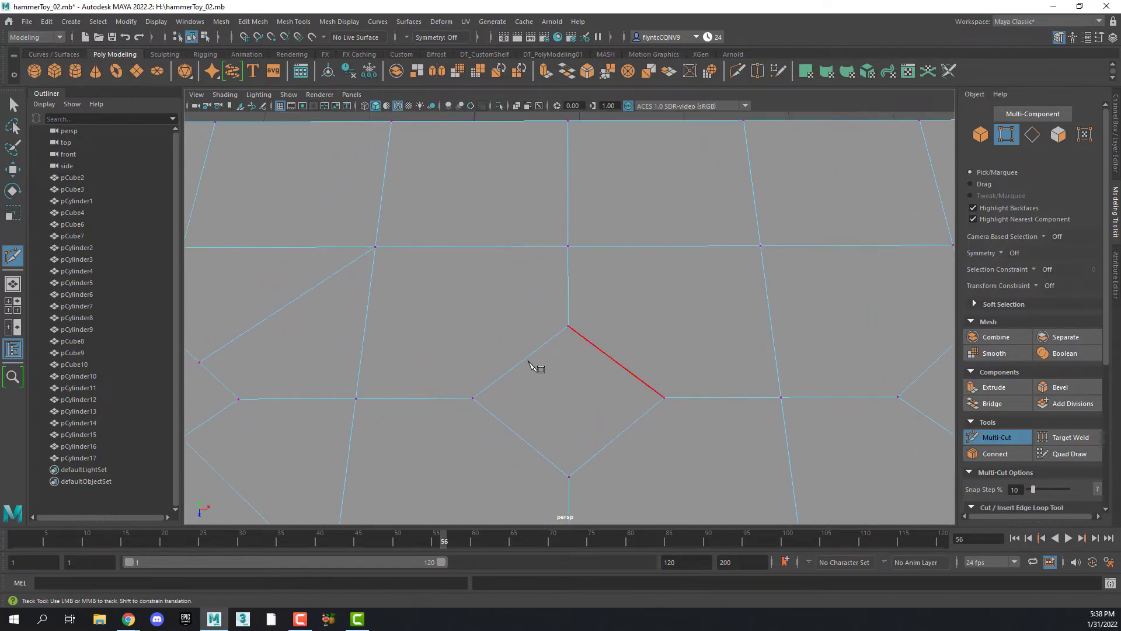
pyautogui.click(534, 363)
pyautogui.hotkey('ctrl', 'z')
pyautogui.click(494, 343)
pyautogui.click(415, 267)
pyautogui.press('Return')
pyautogui.click(717, 296)
pyautogui.click(758, 258)
pyautogui.press('Return')
# Cut edges from the midpoints of the back row's third diamond's two front sides to the diagonally adjacent grid vertices
pyautogui.click(622, 441)
pyautogui.keyDown('alt'); pyautogui.moveTo(695, 455); pyautogui.dragTo(629, 318, button='middle'); pyautogui.keyUp('alt')
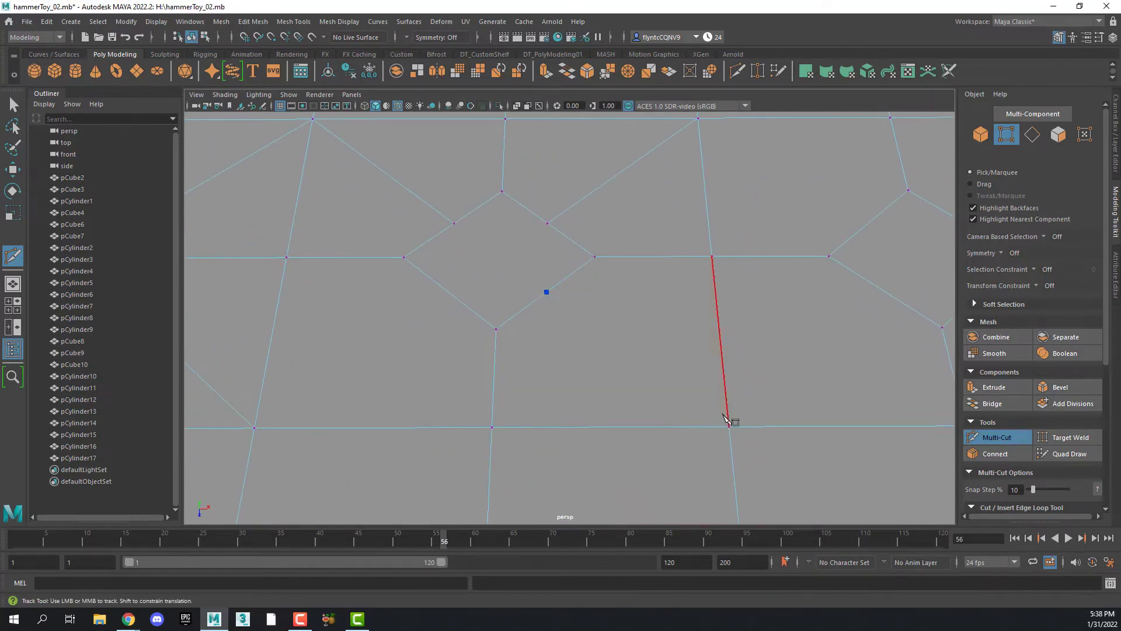
pyautogui.click(448, 292)
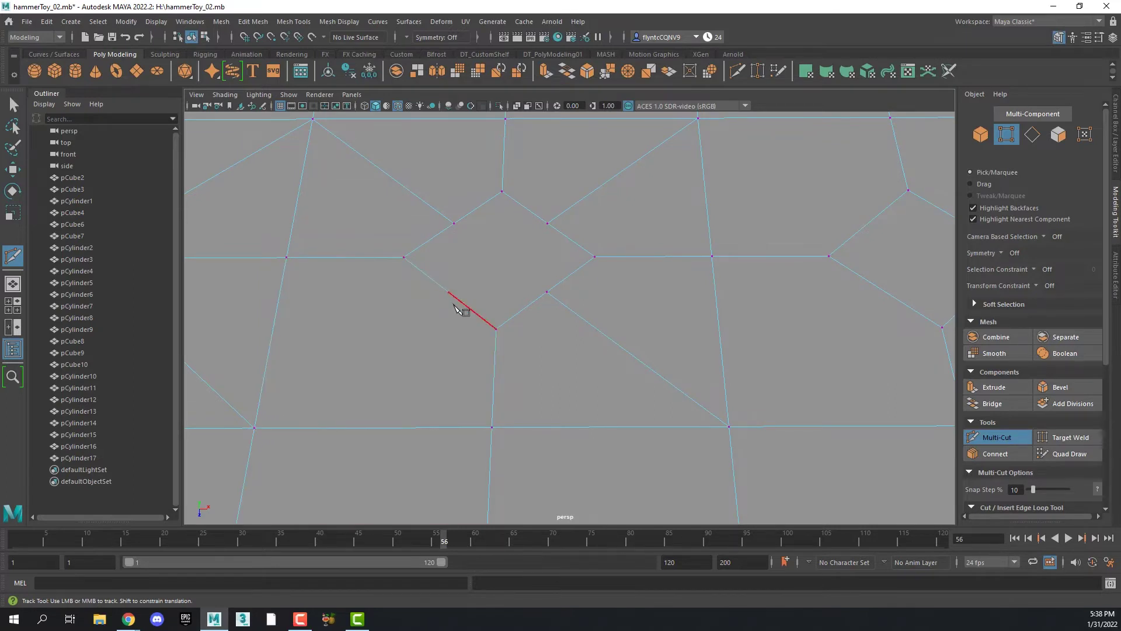
pyautogui.click(254, 428)
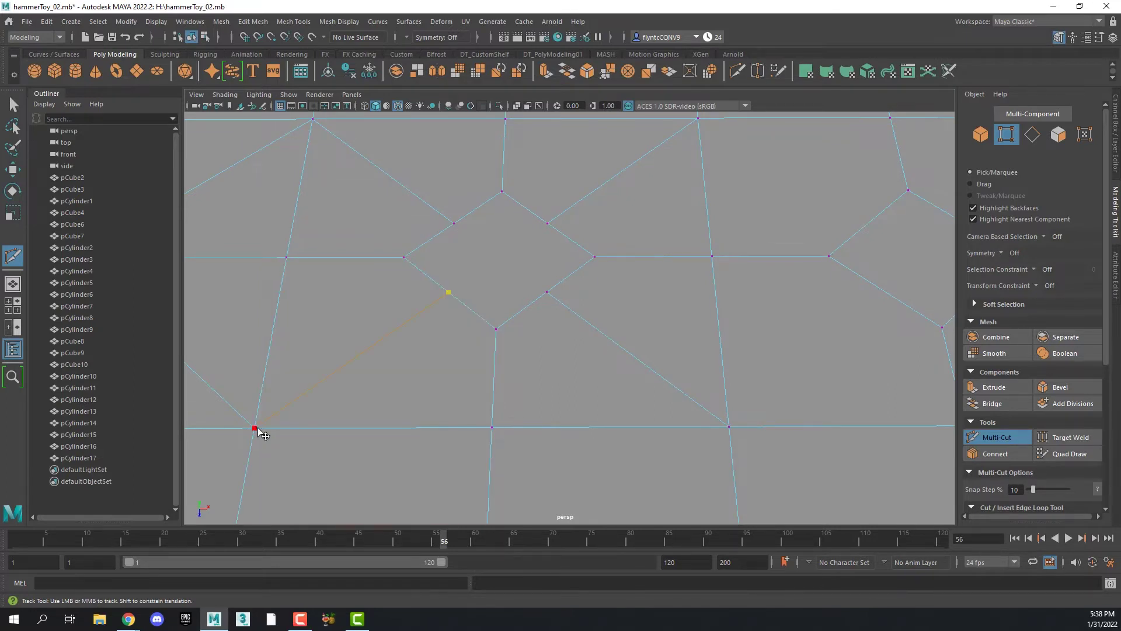
pyautogui.rightClick(690, 354)
# Cut edges from the midpoints of the back-right diamond's two rear sides to the diagonally adjacent grid vertices
pyautogui.keyDown('alt'); pyautogui.moveTo(701, 304); pyautogui.dragTo(427, 345, button='middle'); pyautogui.keyUp('alt')
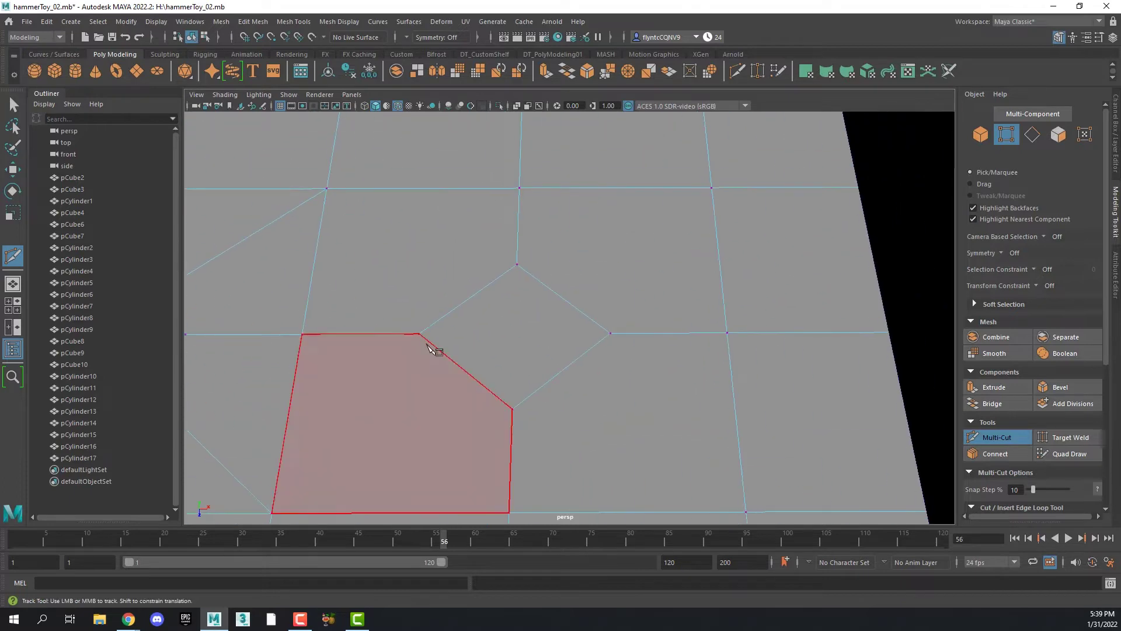
pyautogui.click(480, 291)
pyautogui.click(327, 189)
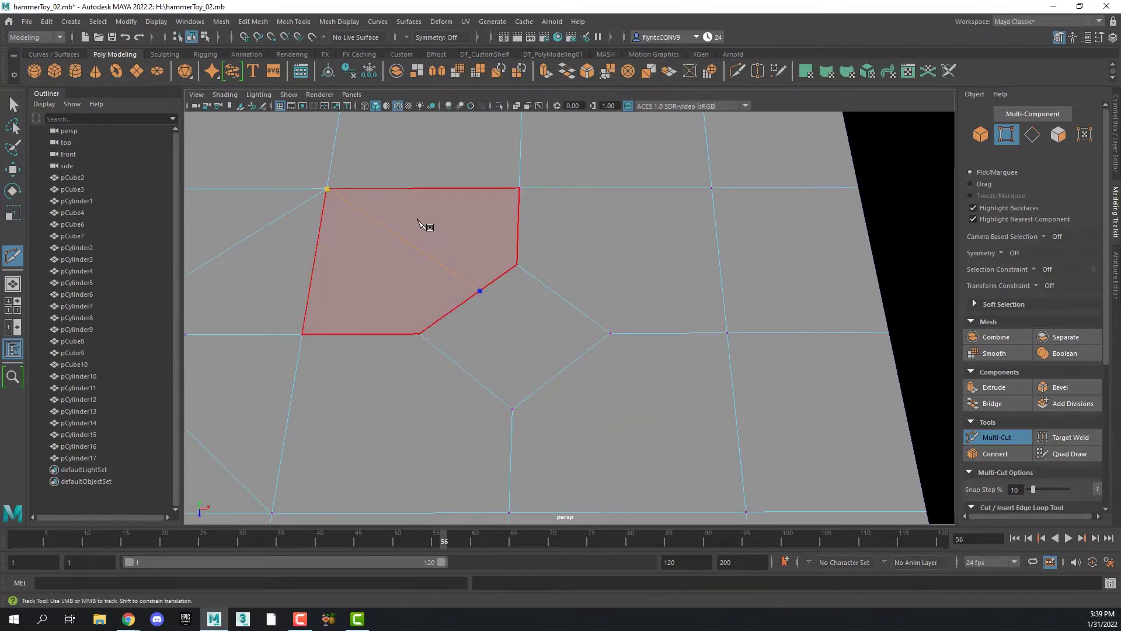
pyautogui.rightClick(419, 221)
pyautogui.click(562, 297)
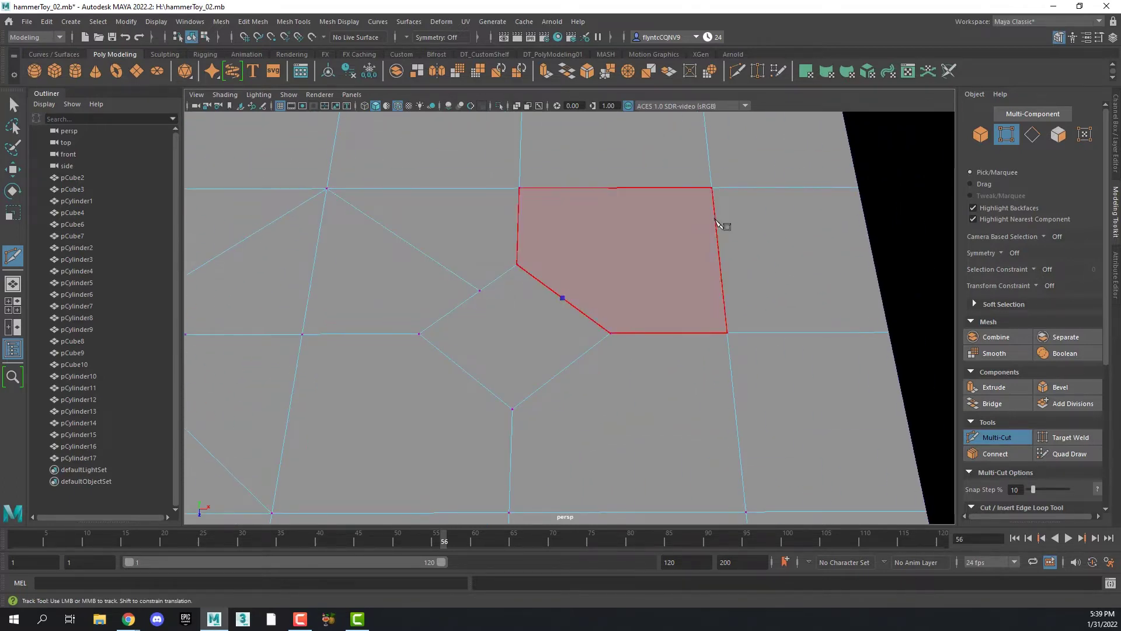
pyautogui.click(711, 188)
pyautogui.rightClick(711, 190)
# Cut edges from the midpoints of the back-right diamond's two front sides to the diagonally adjacent grid vertices
pyautogui.click(465, 370)
pyautogui.click(272, 513)
pyautogui.rightClick(275, 513)
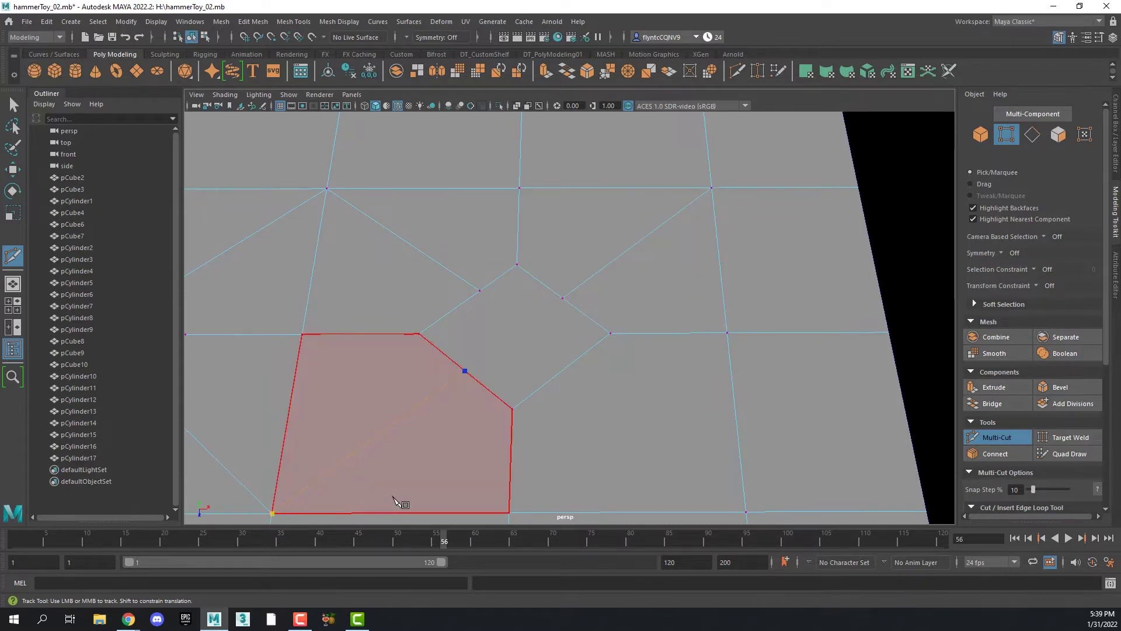
pyautogui.click(562, 370)
pyautogui.click(745, 513)
pyautogui.rightClick(744, 511)
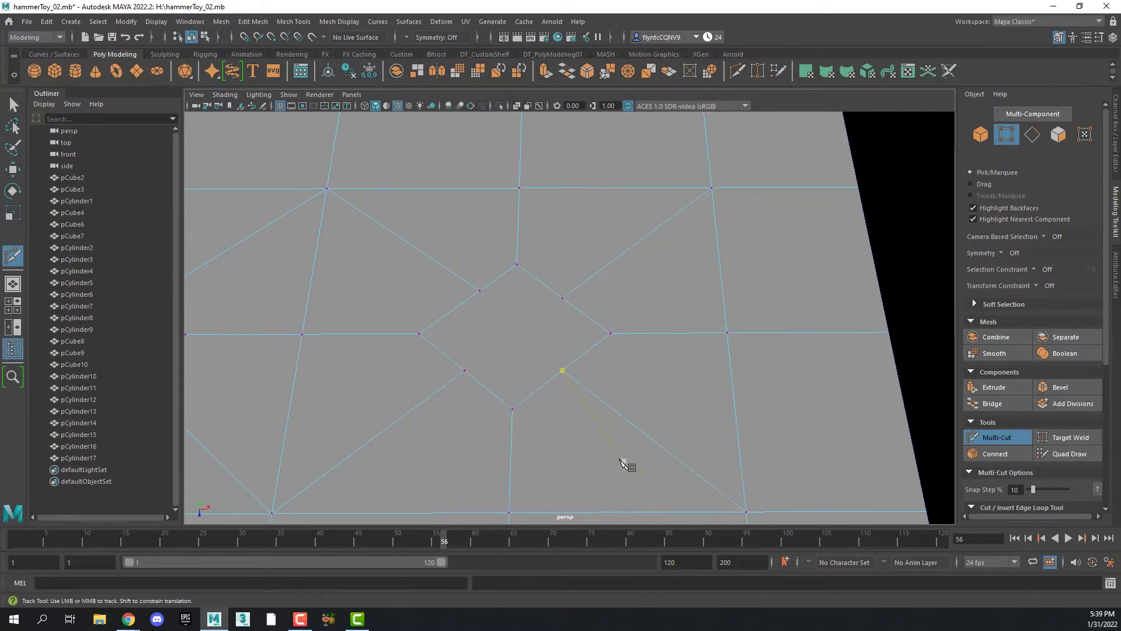
# Cut edges from the midpoints of the front-right diamond's two right-hand sides to the diagonally adjacent grid vertices
pyautogui.keyDown('alt'); pyautogui.moveTo(593, 438); pyautogui.dragTo(588, 111, button='middle'); pyautogui.keyUp('alt')
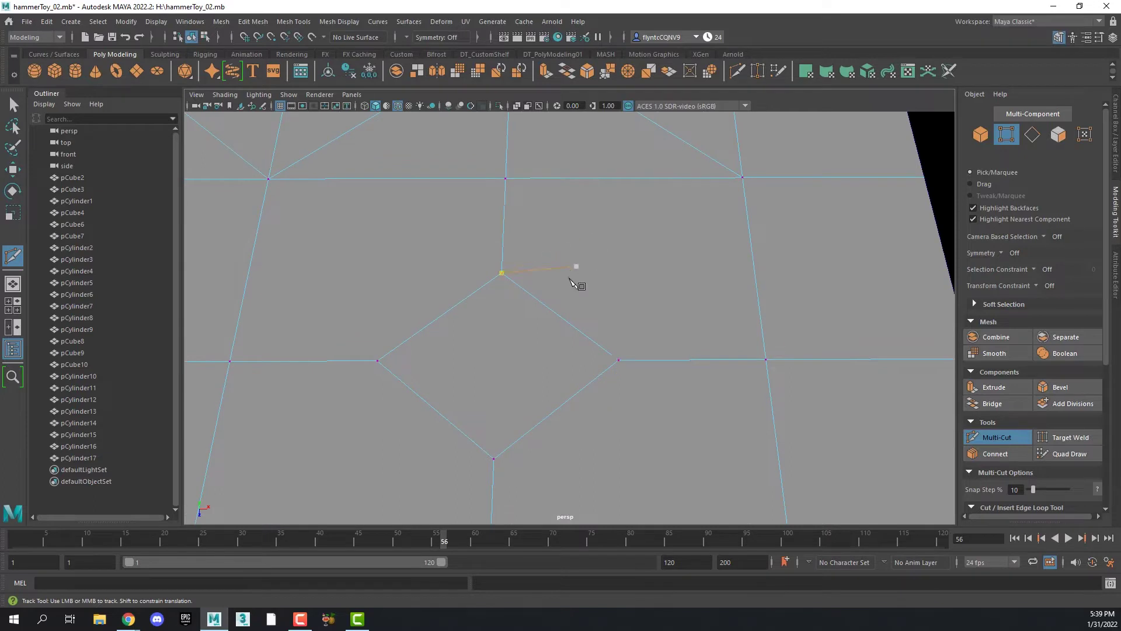
pyautogui.click(558, 315)
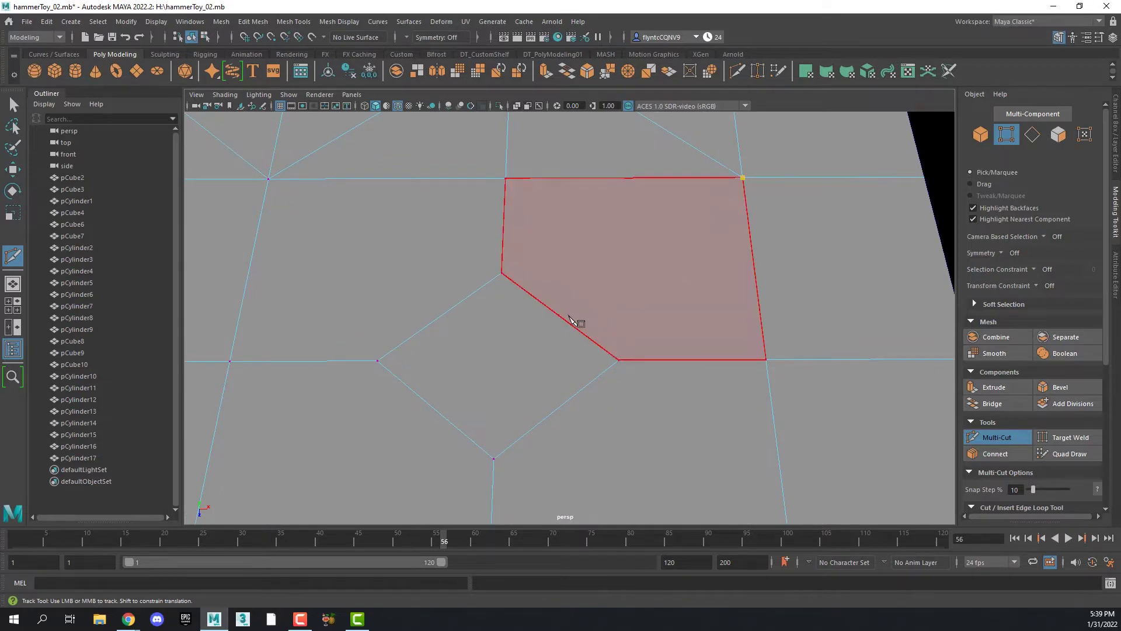
pyautogui.click(743, 178)
pyautogui.rightClick(565, 417)
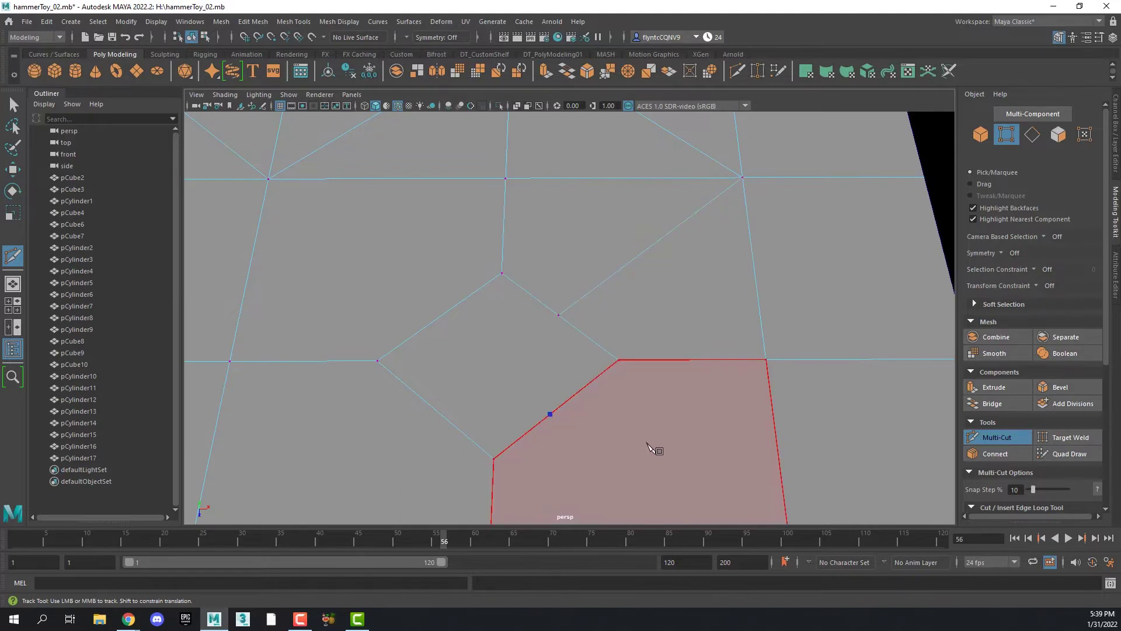
pyautogui.keyDown('alt'); pyautogui.moveTo(652, 447); pyautogui.dragTo(650, 380, button='middle'); pyautogui.keyUp('alt')
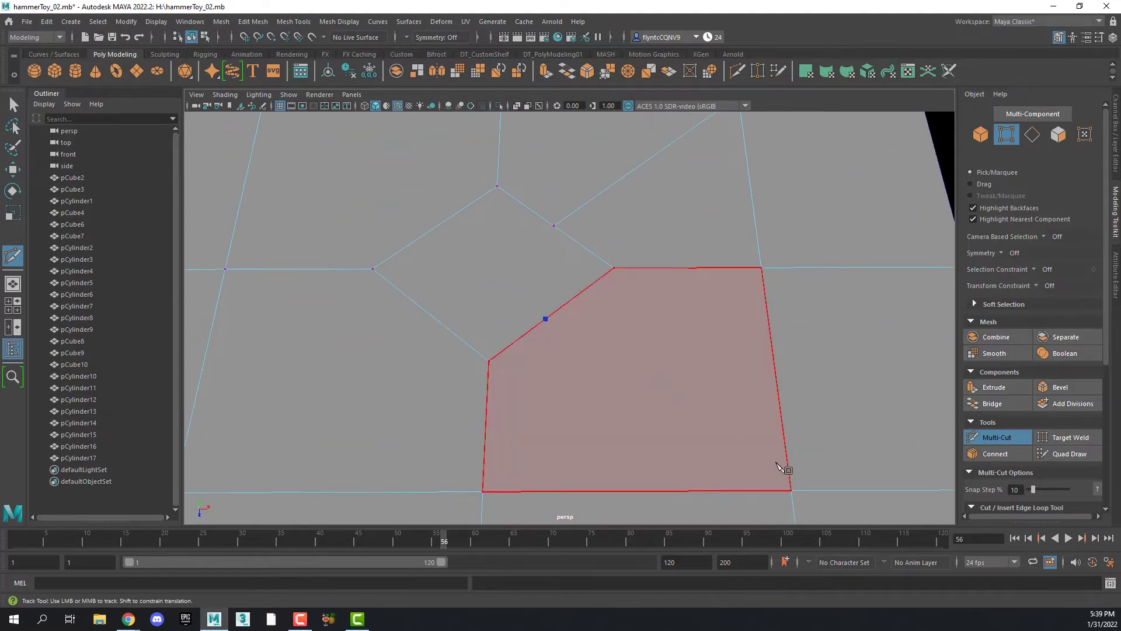
pyautogui.click(743, 480)
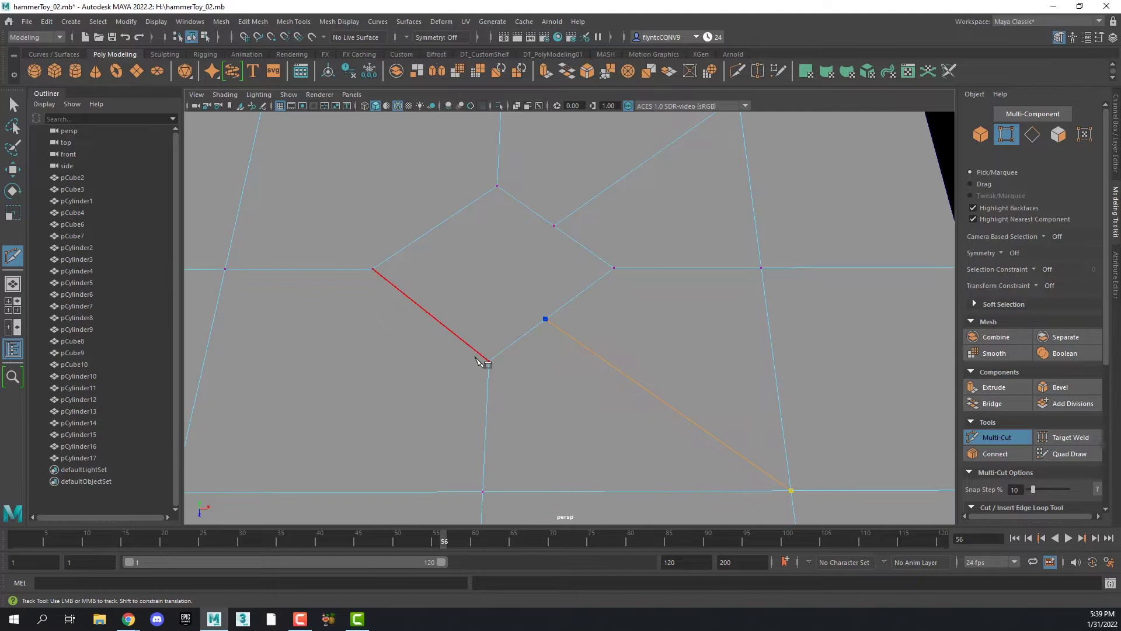
# Cut edges from the midpoints of the front-right diamond's two left-hand sides to the diagonally adjacent grid vertices
pyautogui.click(435, 323)
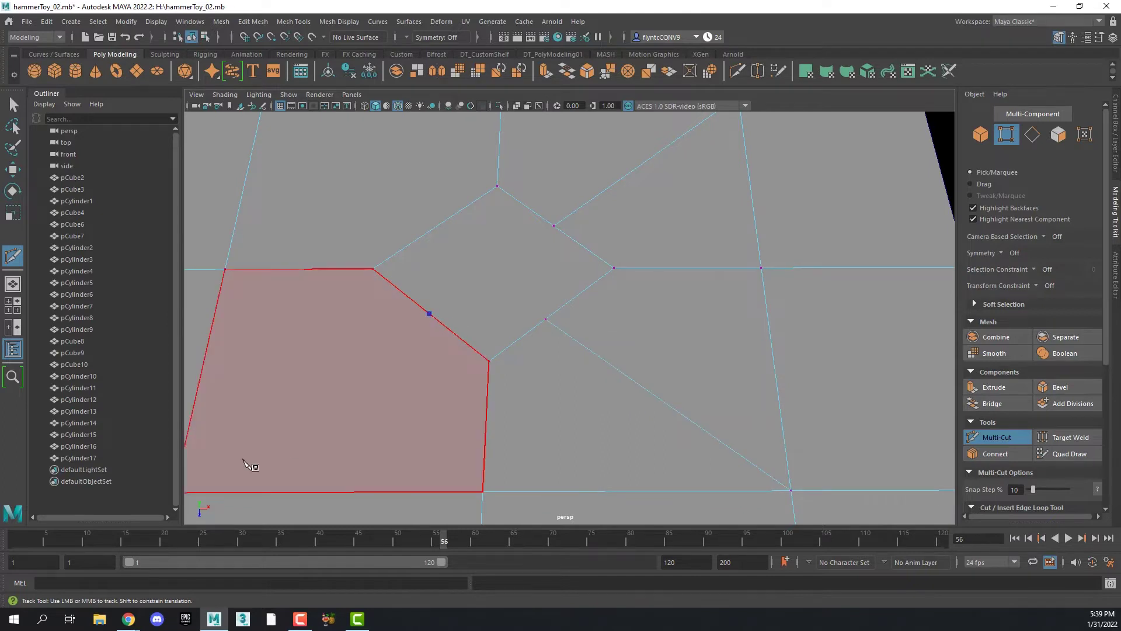
pyautogui.keyDown('alt'); pyautogui.moveTo(314, 431); pyautogui.dragTo(379, 420, button='middle'); pyautogui.keyUp('alt')
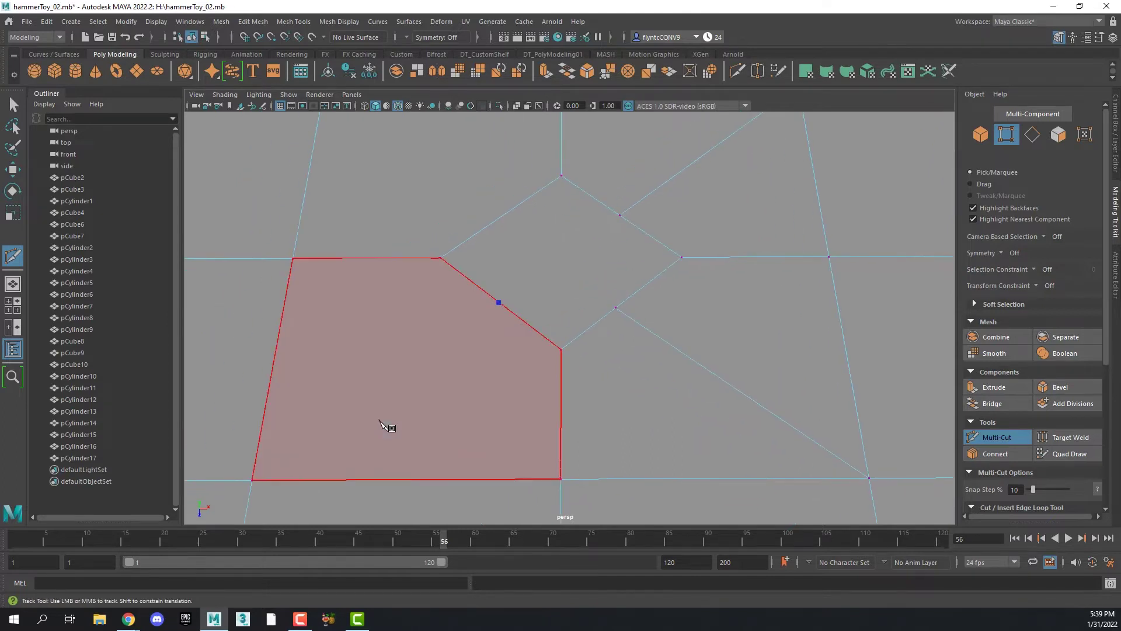
pyautogui.click(252, 480)
pyautogui.rightClick(407, 420)
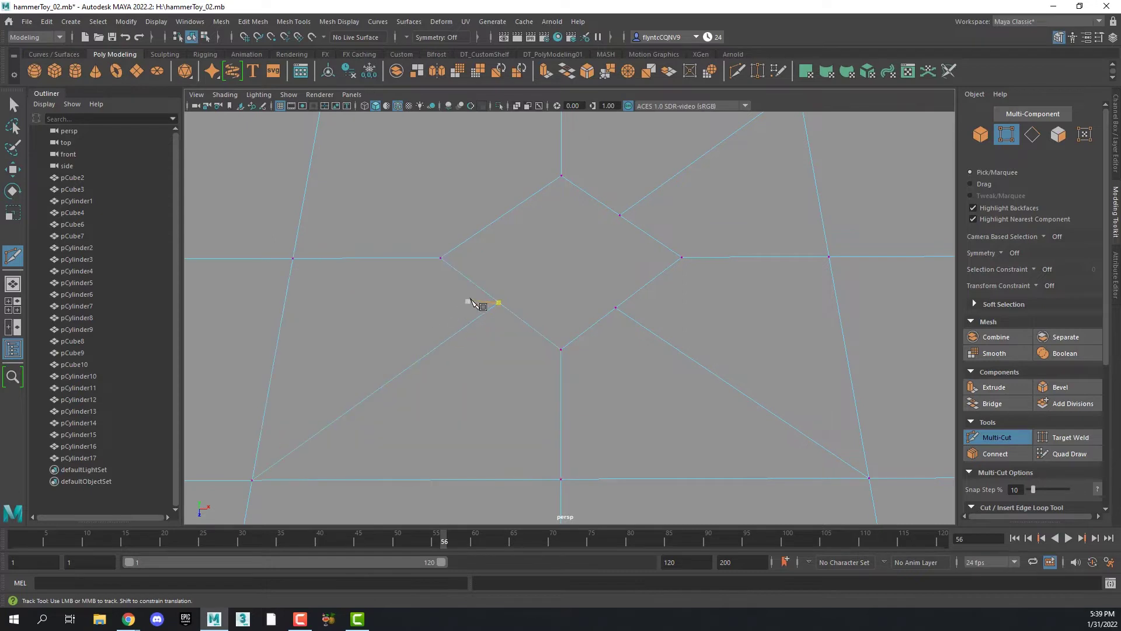
pyautogui.keyDown('alt'); pyautogui.moveTo(482, 274); pyautogui.dragTo(513, 389, button='middle'); pyautogui.keyUp('alt')
pyautogui.scroll(2, 520, 367)
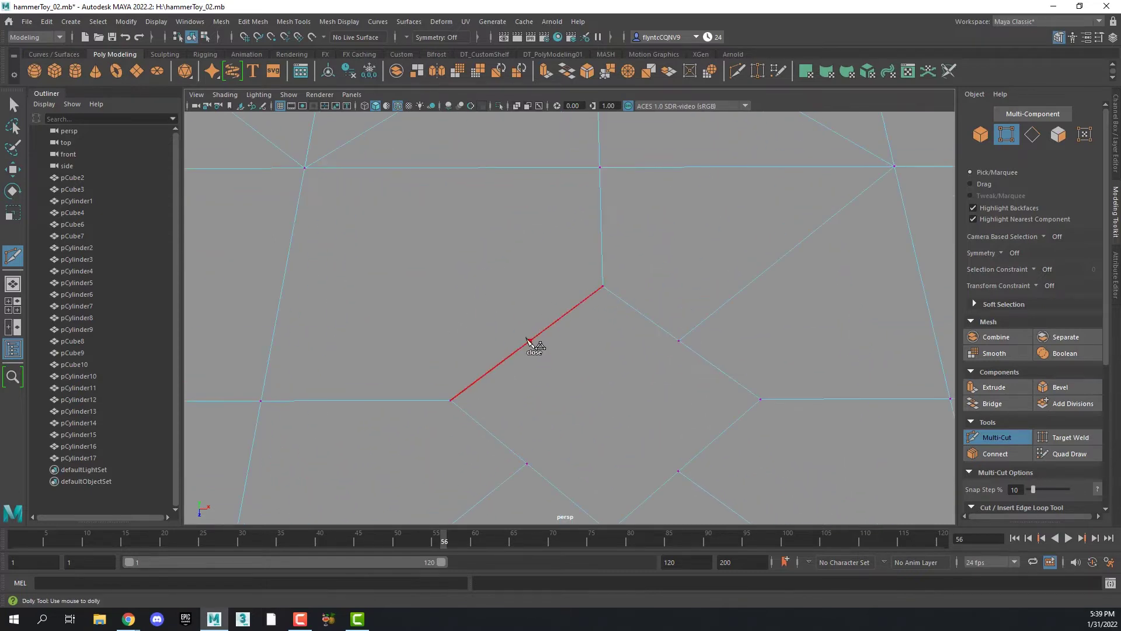
pyautogui.click(527, 339)
pyautogui.click(305, 168)
pyautogui.press('Return')
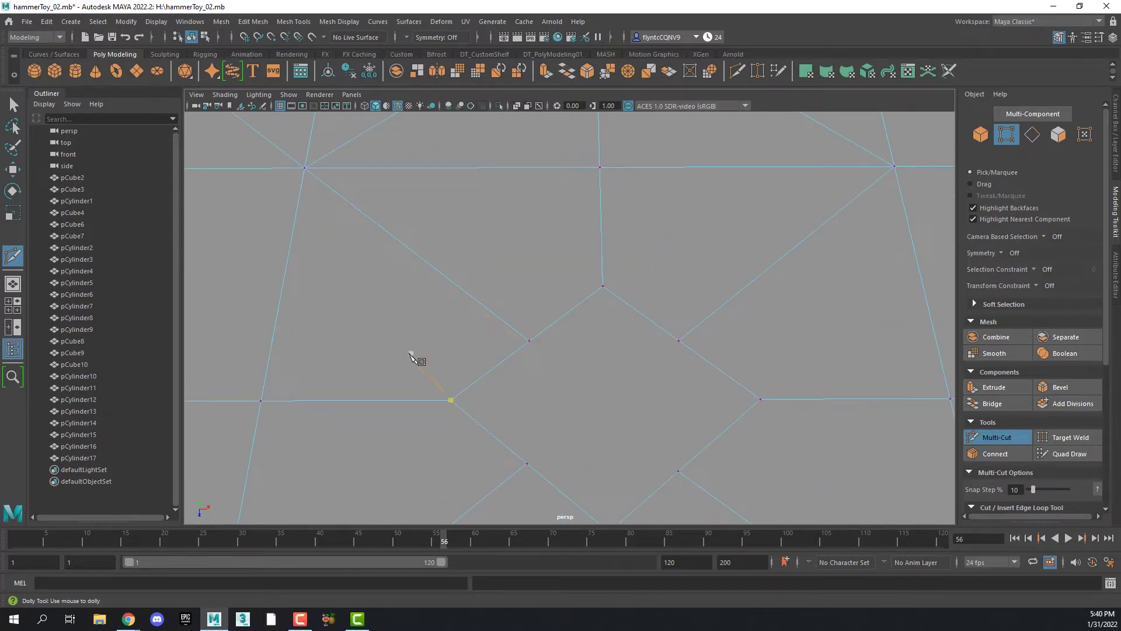
# Cut edges from the rear side midpoints of the front row's second diamond from the right to the diagonally adjacent grid vertices
pyautogui.keyDown('alt'); pyautogui.moveTo(413, 357); pyautogui.dragTo(732, 347, button='middle'); pyautogui.keyUp('alt')
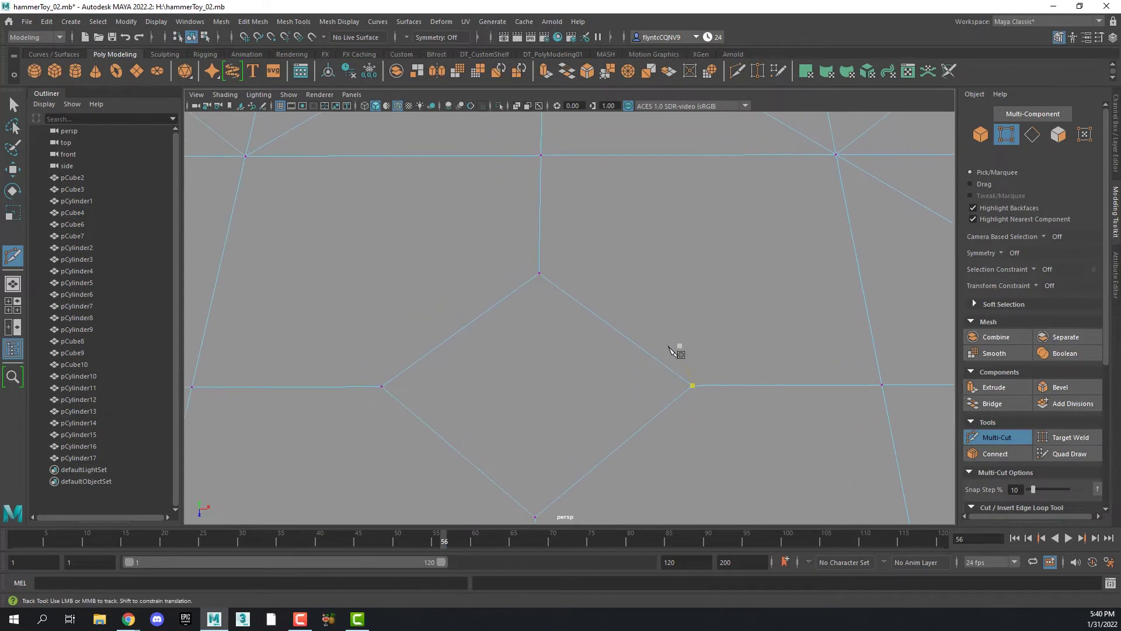
pyautogui.click(613, 327)
pyautogui.click(836, 155)
pyautogui.press('Return')
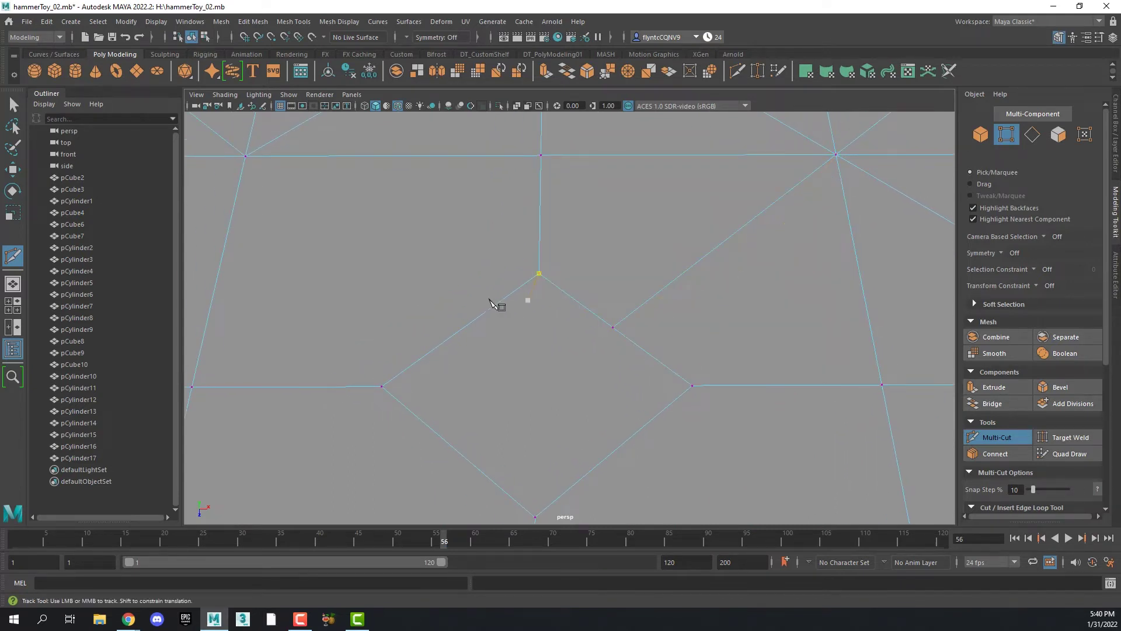
pyautogui.click(460, 329)
pyautogui.click(245, 156)
pyautogui.press('Return')
pyautogui.keyDown('alt'); pyautogui.moveTo(683, 454); pyautogui.dragTo(680, 325, button='middle'); pyautogui.keyUp('alt')
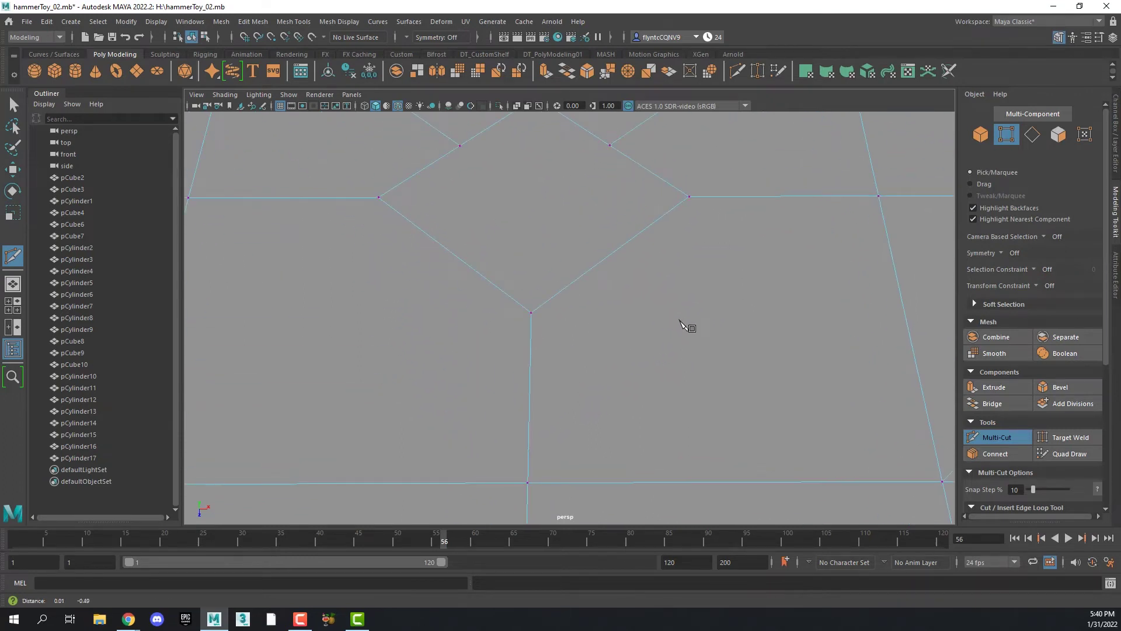
# Cut edges from the front side midpoints of the front row's second diamond from the right to the diagonally adjacent grid vertices
pyautogui.click(613, 252)
pyautogui.click(942, 482)
pyautogui.press('Return')
pyautogui.click(528, 482)
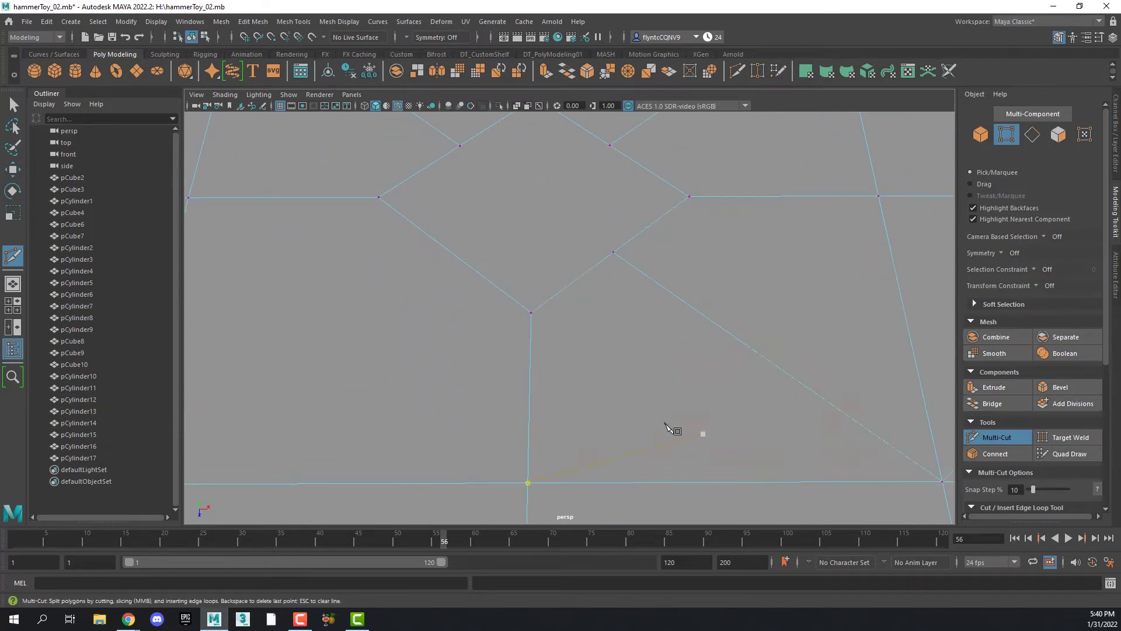
pyautogui.keyDown('alt'); pyautogui.moveTo(458, 331); pyautogui.dragTo(616, 297, button='middle'); pyautogui.keyUp('alt')
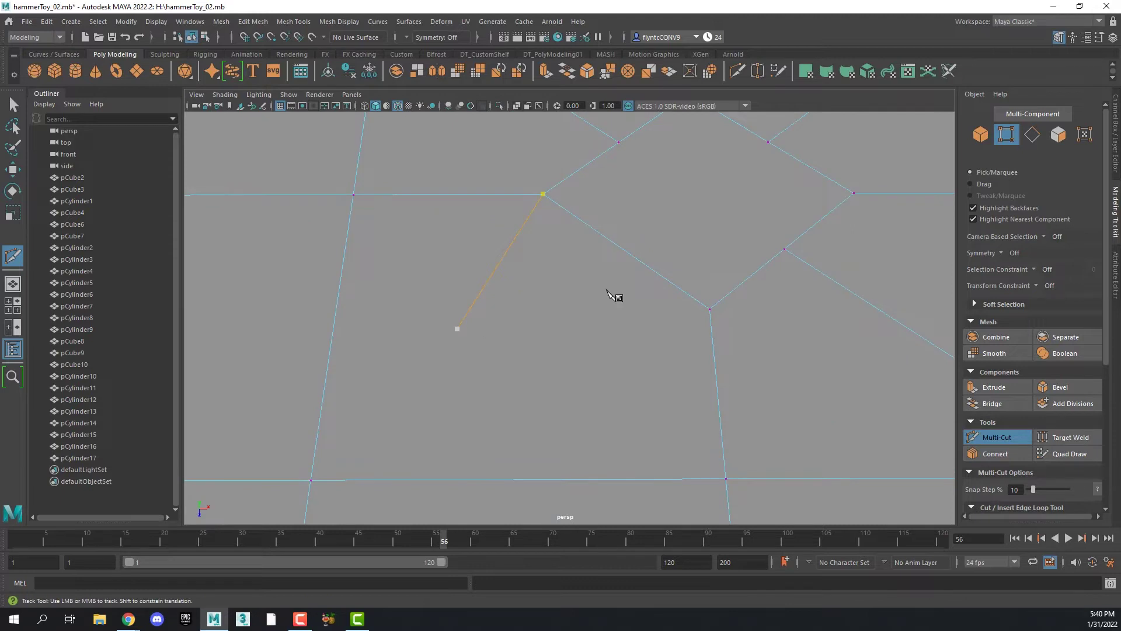
pyautogui.click(623, 249)
pyautogui.click(322, 478)
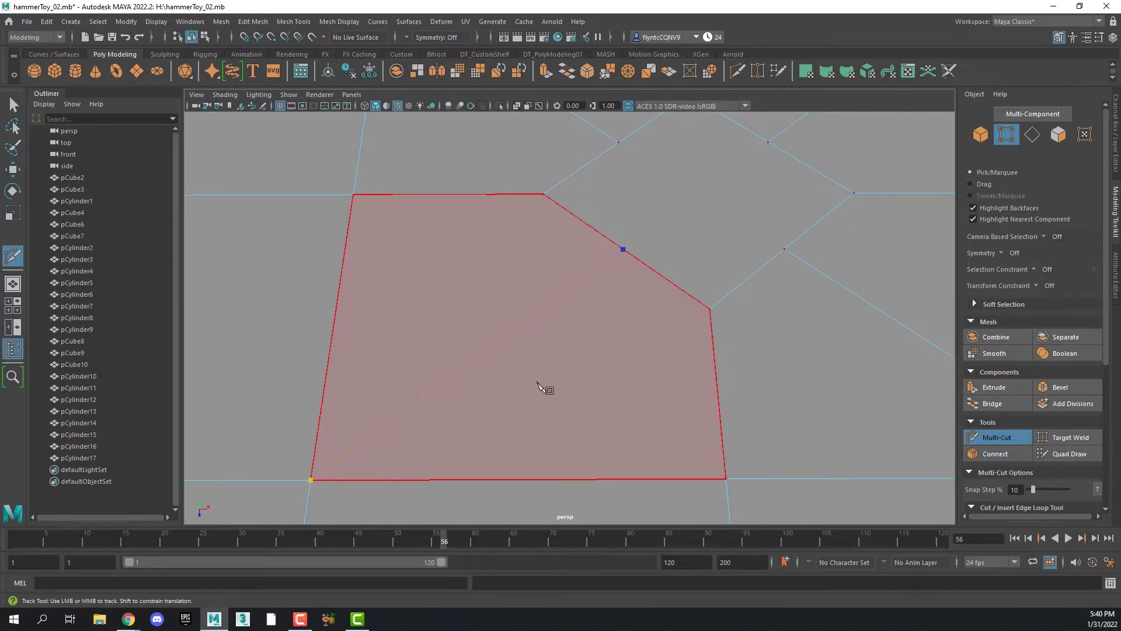
pyautogui.press('Return')
# Cut edges from the front side midpoints of the front row's third diamond from the right to the diagonally adjacent grid vertices
pyautogui.moveTo(427, 343)
pyautogui.keyDown('alt'); pyautogui.mouseDown(button='middle')
pyautogui.moveTo(786, 351)
pyautogui.moveTo(807, 331)
pyautogui.mouseUp(button='middle'); pyautogui.keyUp('alt')
pyautogui.click(668, 274)
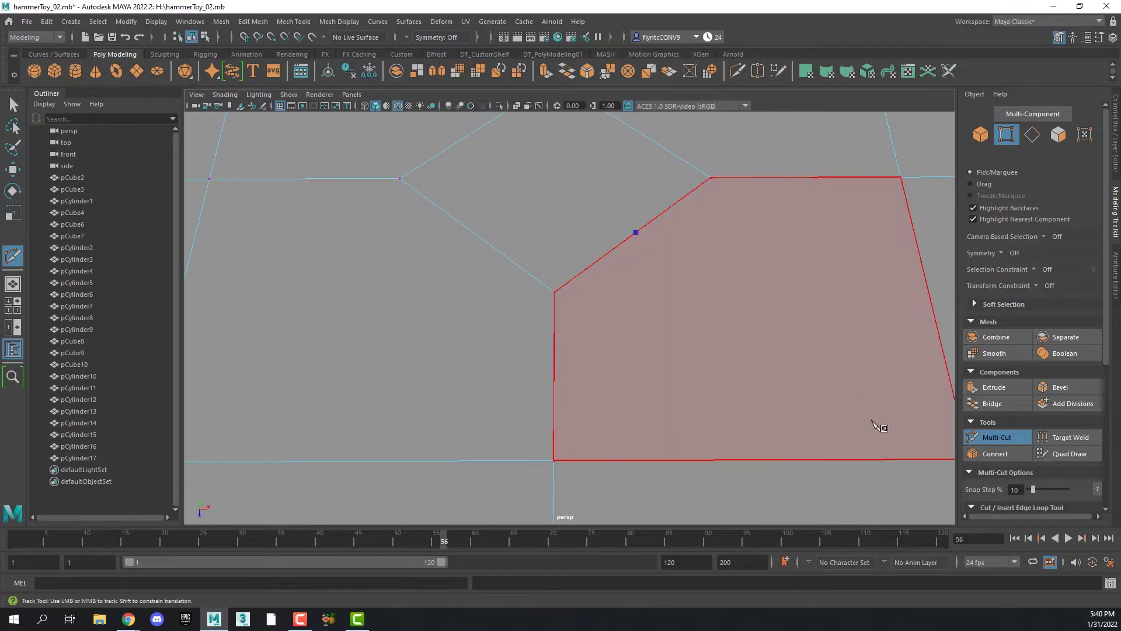
pyautogui.keyDown('alt'); pyautogui.moveTo(879, 427); pyautogui.dragTo(753, 426, button='middle'); pyautogui.keyUp('alt')
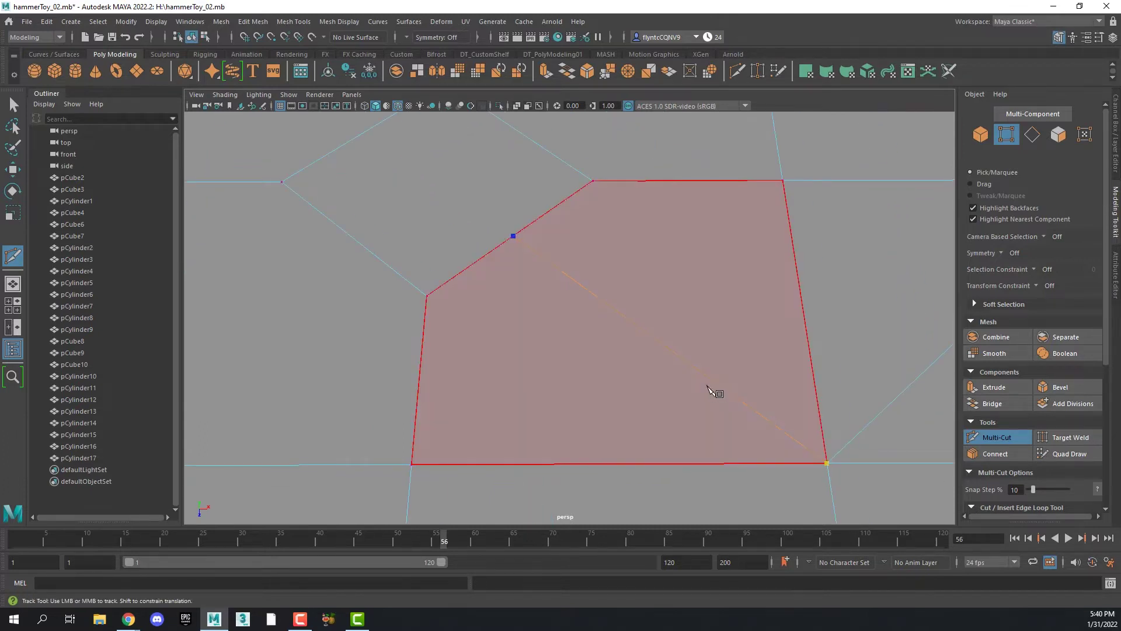
pyautogui.rightClick(707, 386)
pyautogui.scroll(-2, 524, 332)
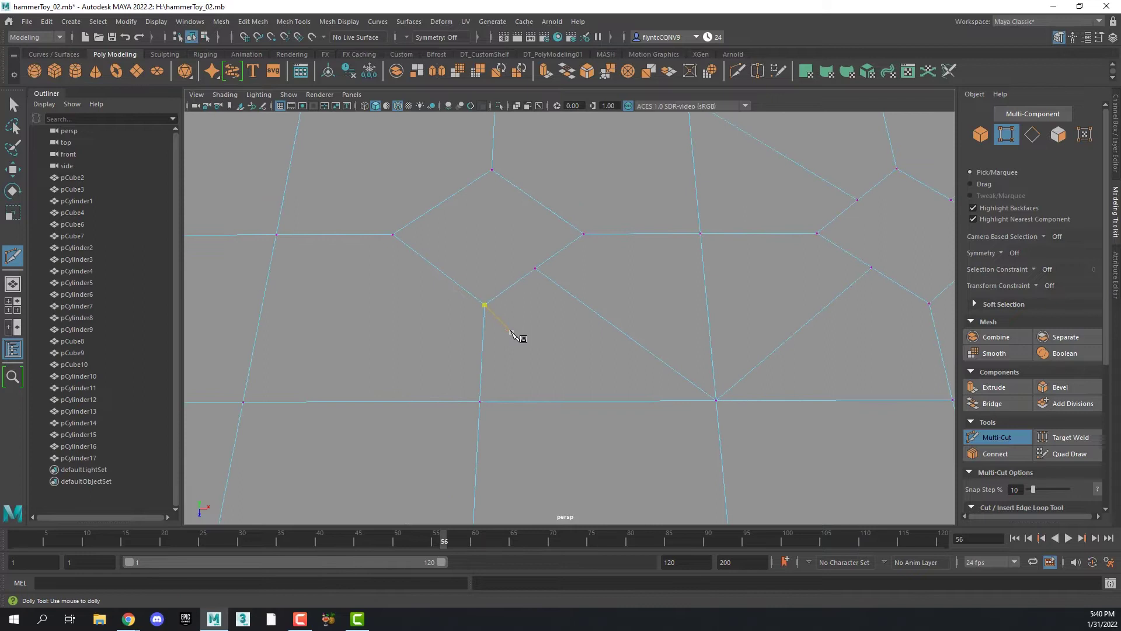
pyautogui.click(441, 272)
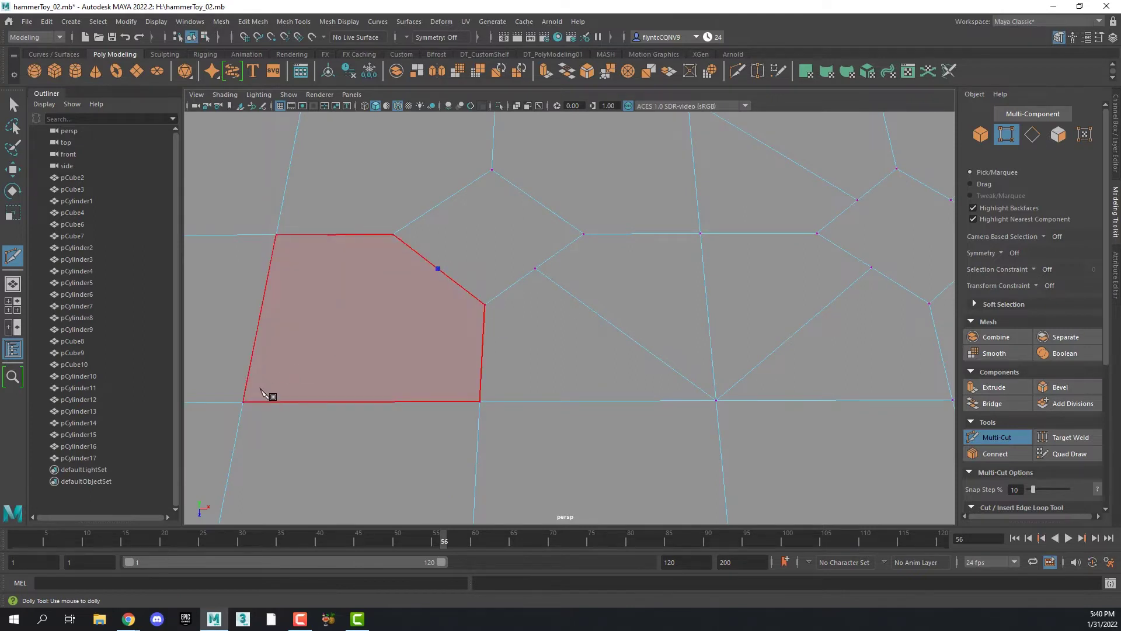
pyautogui.rightClick(358, 358)
pyautogui.click(535, 270)
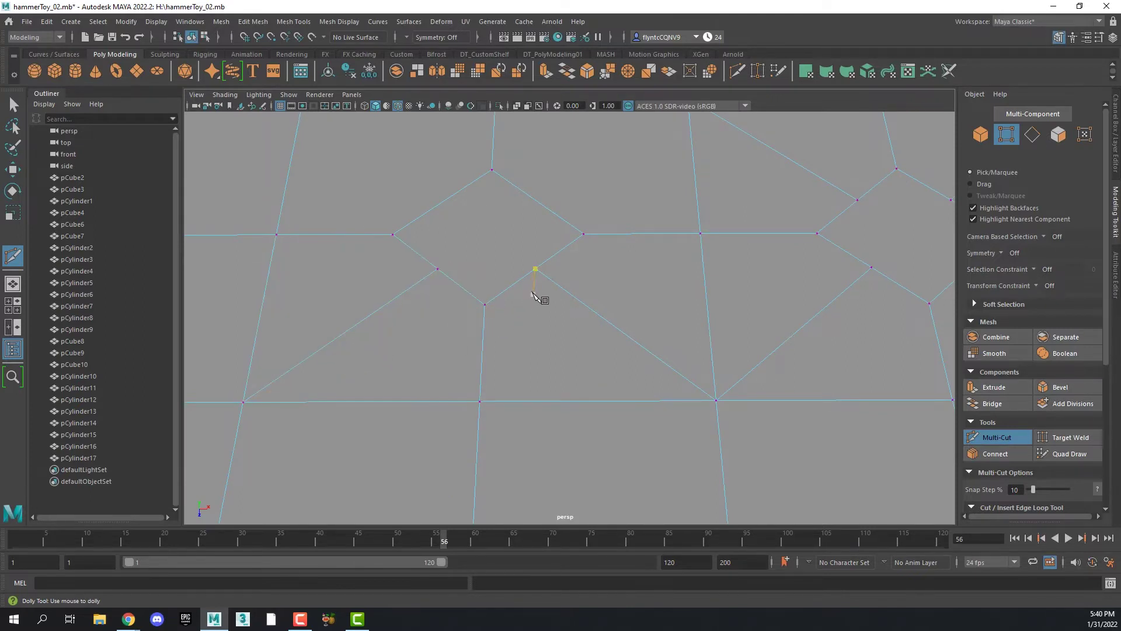
# Cut edges from the rear side midpoints of the front row's third diamond from the right to the diagonally adjacent grid vertices
pyautogui.keyDown('alt'); pyautogui.moveTo(535, 295); pyautogui.dragTo(565, 330, button='middle'); pyautogui.keyUp('alt')
pyautogui.click(556, 311)
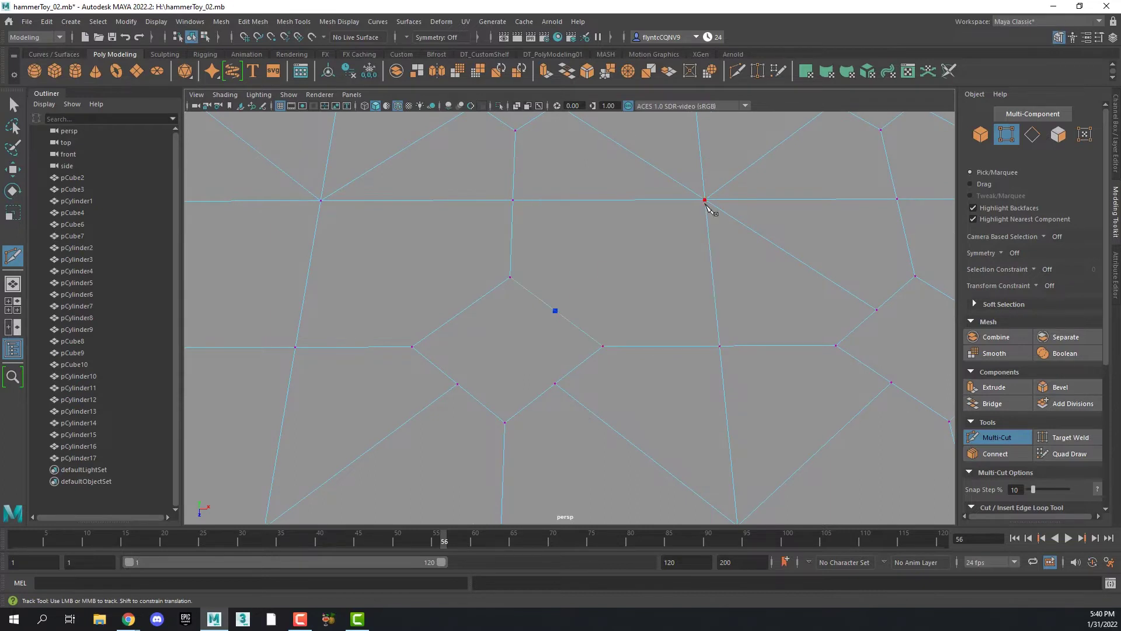
pyautogui.click(705, 199)
pyautogui.rightClick(705, 200)
pyautogui.click(462, 311)
pyautogui.click(320, 200)
pyautogui.rightClick(442, 318)
# Cut edges from the midpoints of the front-left diamond's two right-hand sides to the diagonally adjacent grid vertices
pyautogui.click(412, 347)
pyautogui.keyDown('alt'); pyautogui.moveTo(400, 380); pyautogui.dragTo(757, 350, button='middle'); pyautogui.keyUp('alt')
pyautogui.scroll(2, 757, 350)
pyautogui.click(623, 280)
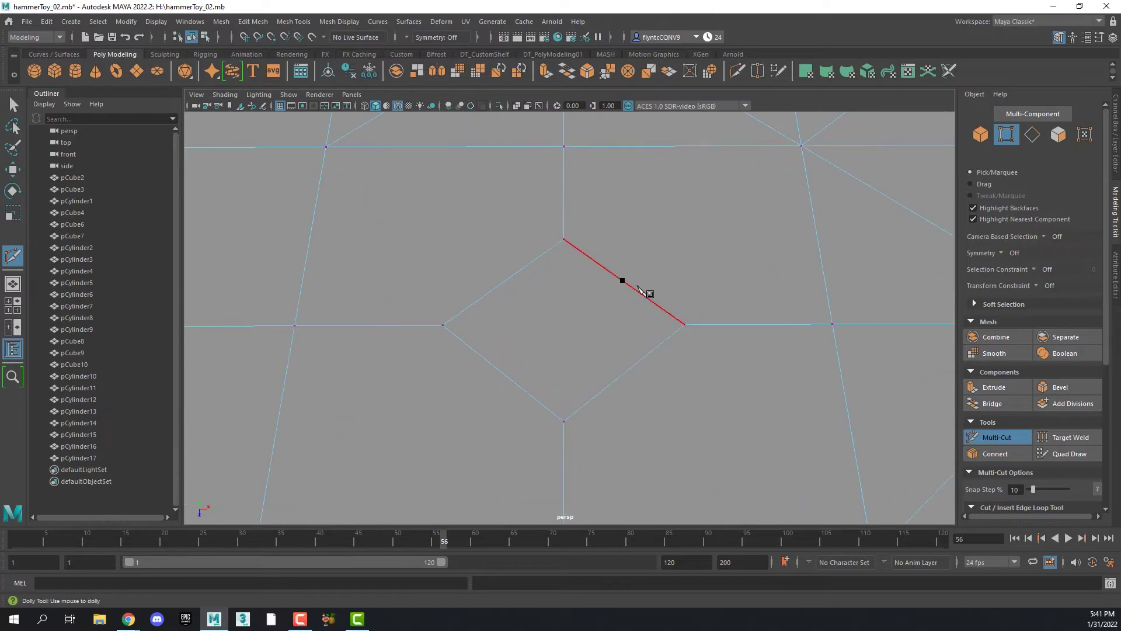
pyautogui.click(801, 146)
pyautogui.rightClick(801, 146)
pyautogui.click(564, 421)
pyautogui.click(625, 373)
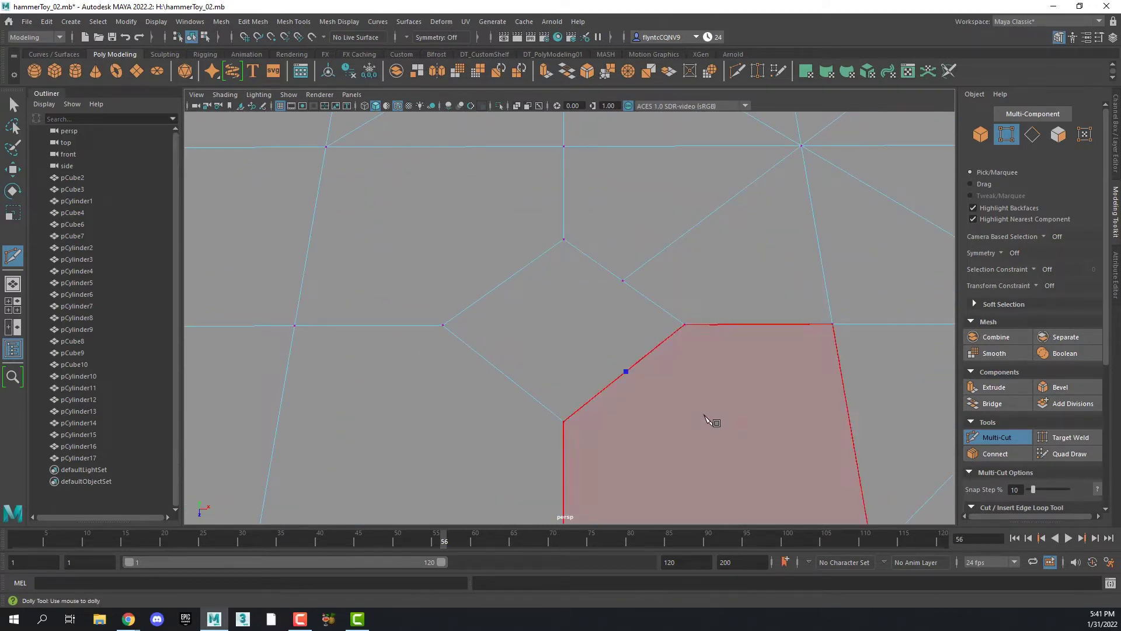
pyautogui.scroll(-2, 711, 420)
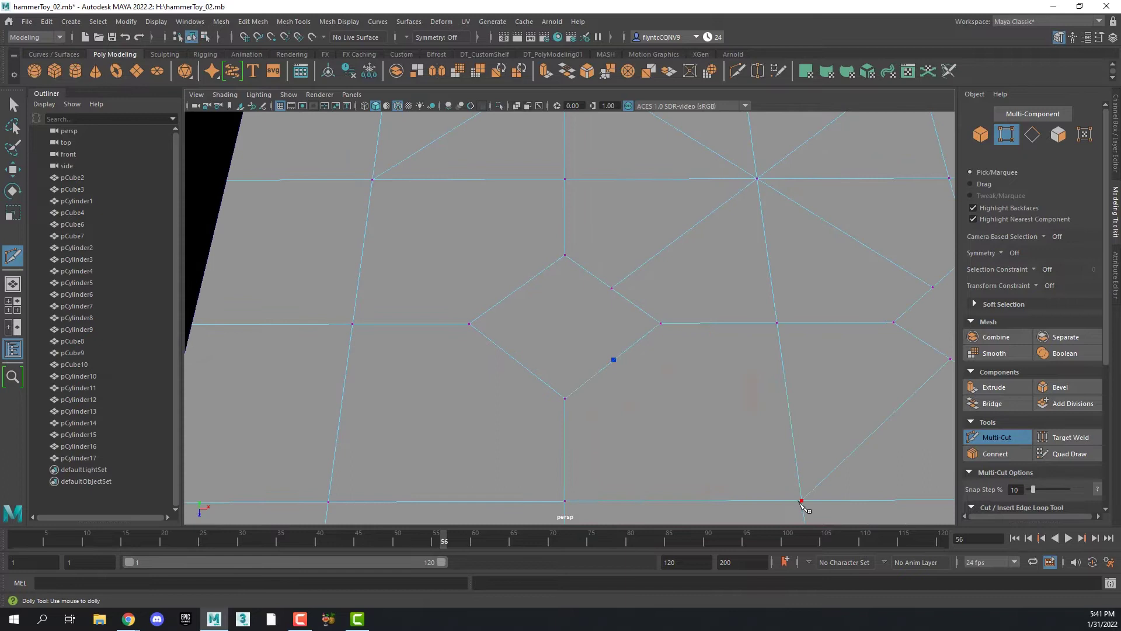
pyautogui.click(712, 403)
pyautogui.rightClick(712, 403)
# Cut edges from the midpoints of the front-left diamond's two left-hand sides to the diagonally adjacent grid vertices
pyautogui.click(516, 361)
pyautogui.rightClick(472, 470)
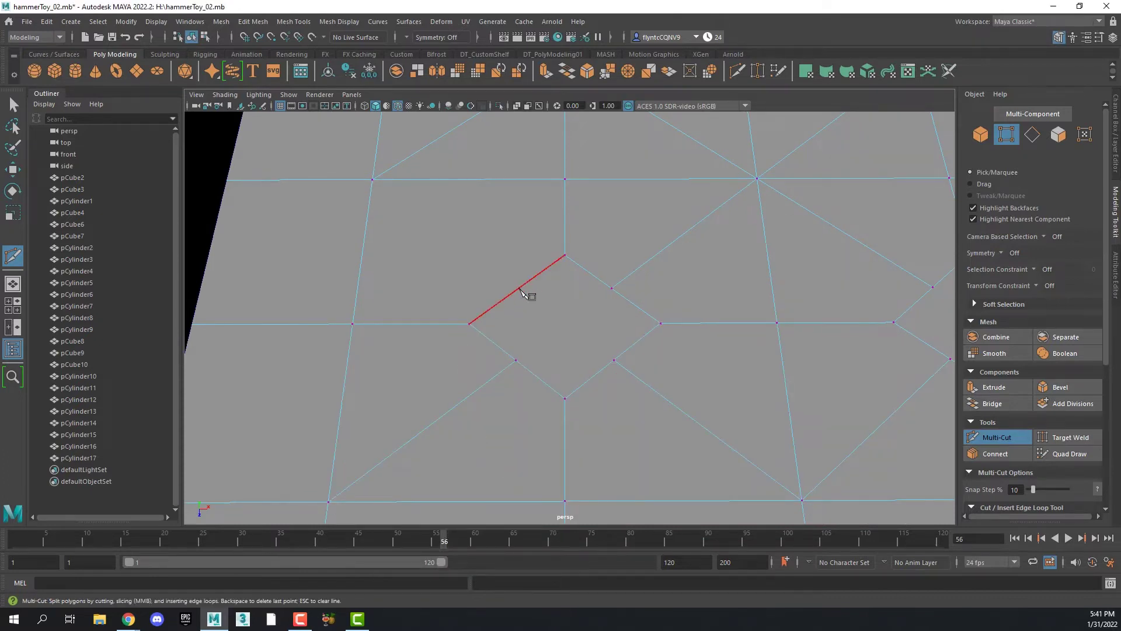
pyautogui.click(385, 191)
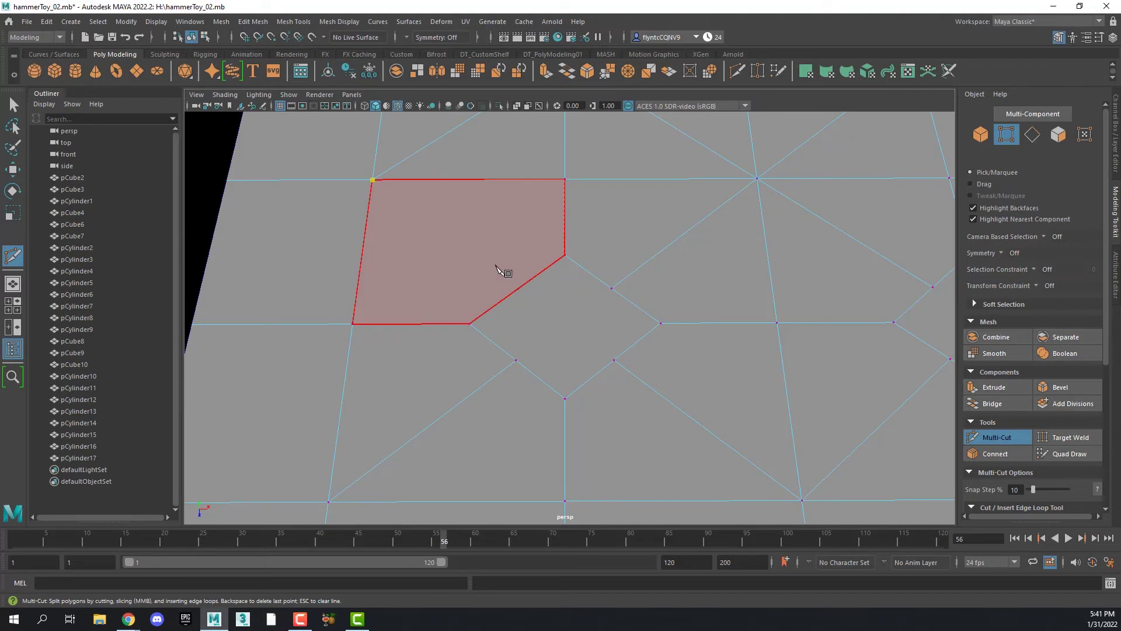
pyautogui.hotkey('ctrl', 'z')
pyautogui.click(519, 288)
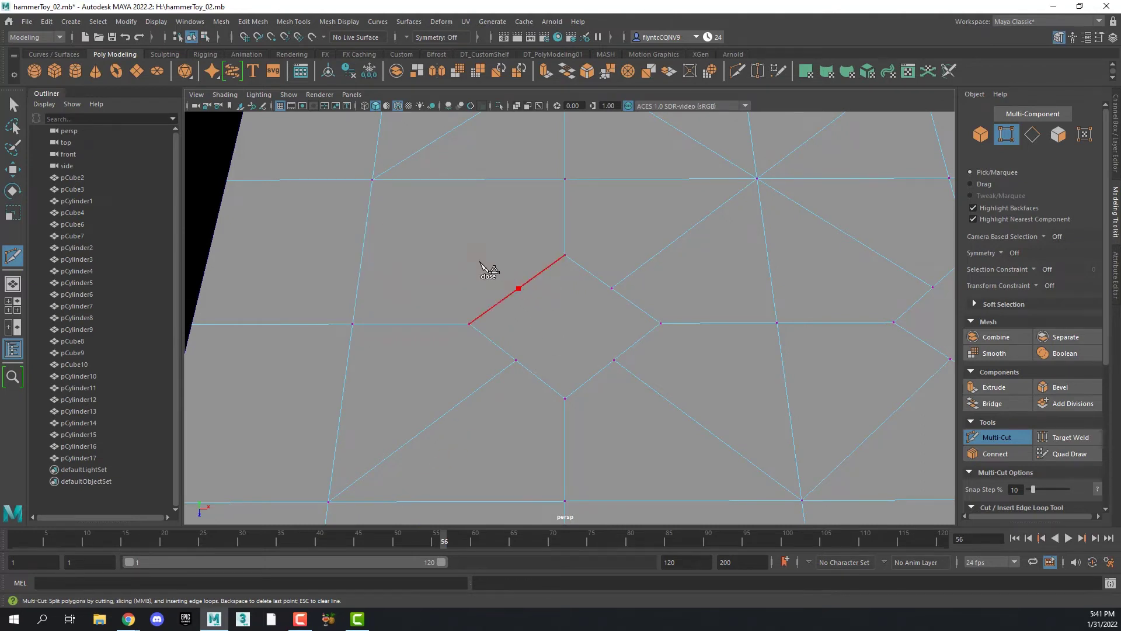
pyautogui.click(373, 180)
pyautogui.press('Return')
# Examine the diamonds on the board's underside with the viewport grid hidden
pyautogui.scroll(1, 683, 358)
pyautogui.scroll(-6, 683, 358)
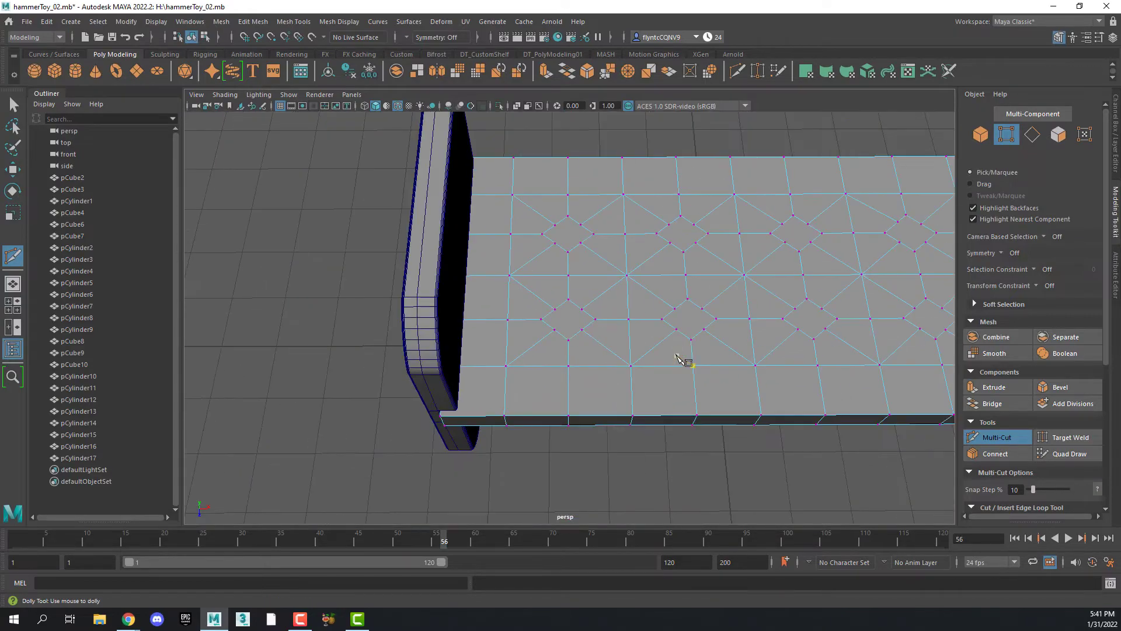
pyautogui.keyDown('alt'); pyautogui.moveTo(776, 368); pyautogui.dragTo(593, 298); pyautogui.keyUp('alt')
pyautogui.scroll(-2, 593, 297)
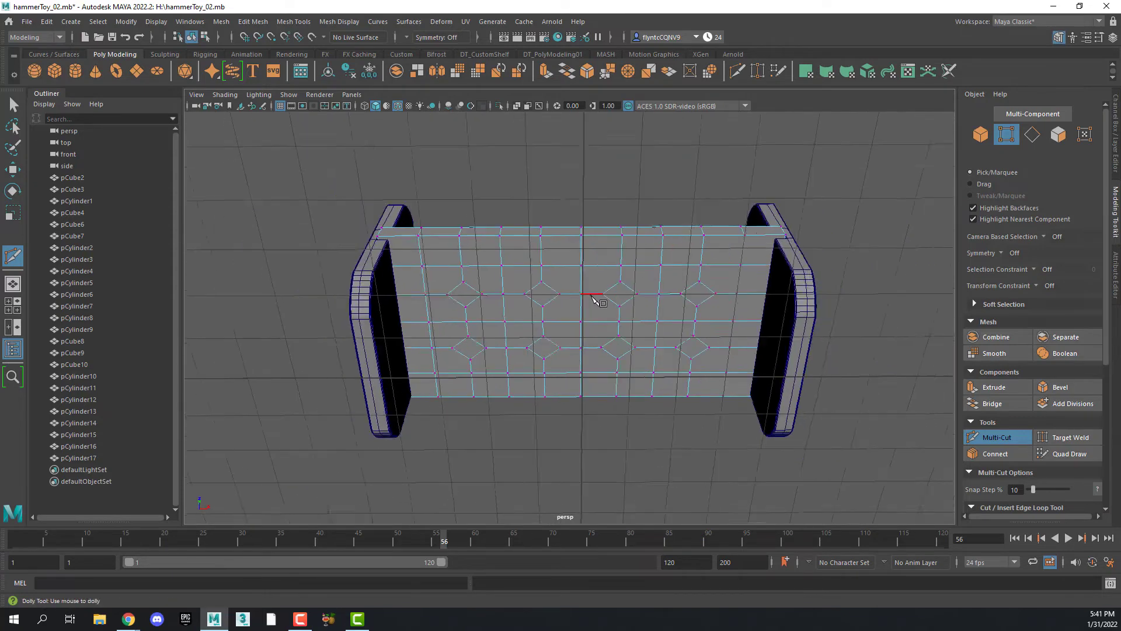
pyautogui.scroll(4, 593, 299)
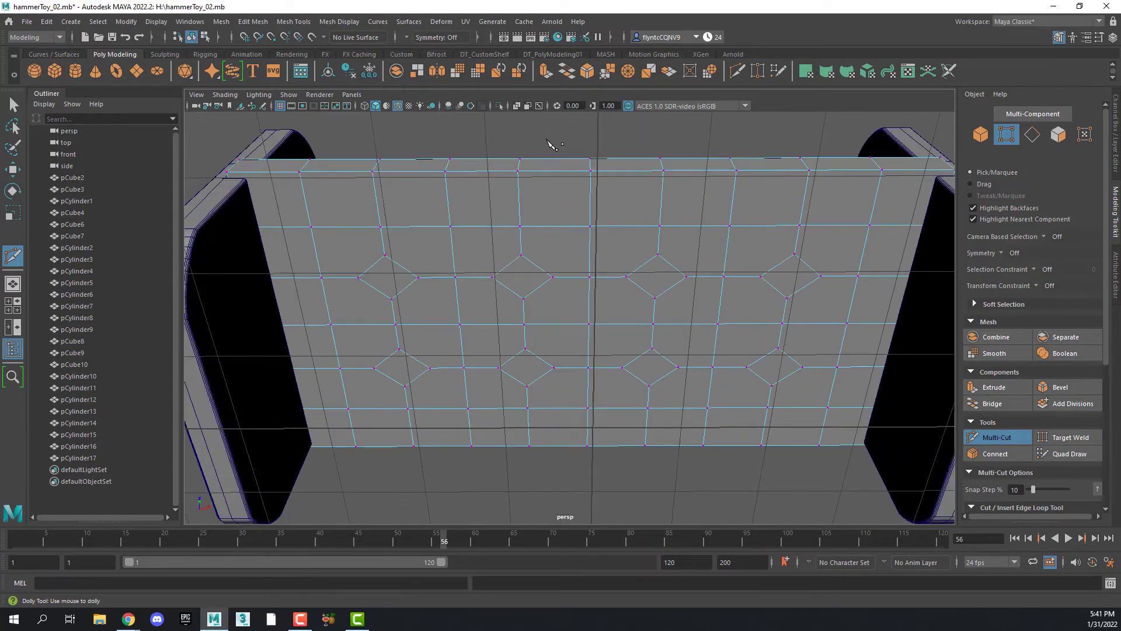
pyautogui.click(281, 107)
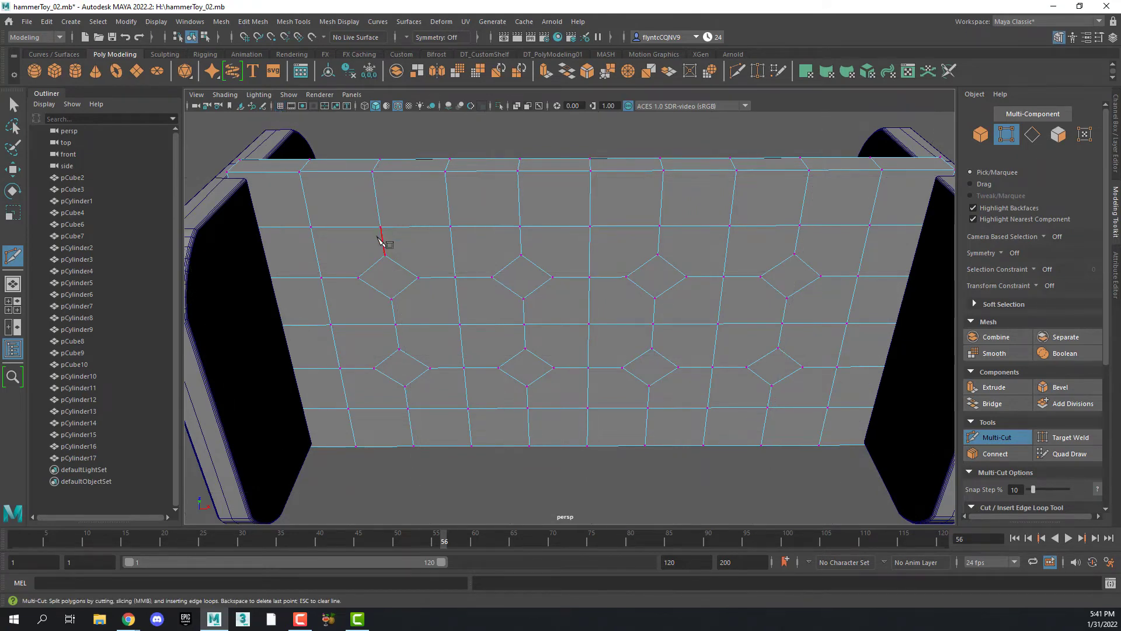
pyautogui.scroll(-4, 383, 278)
pyautogui.scroll(7, 381, 280)
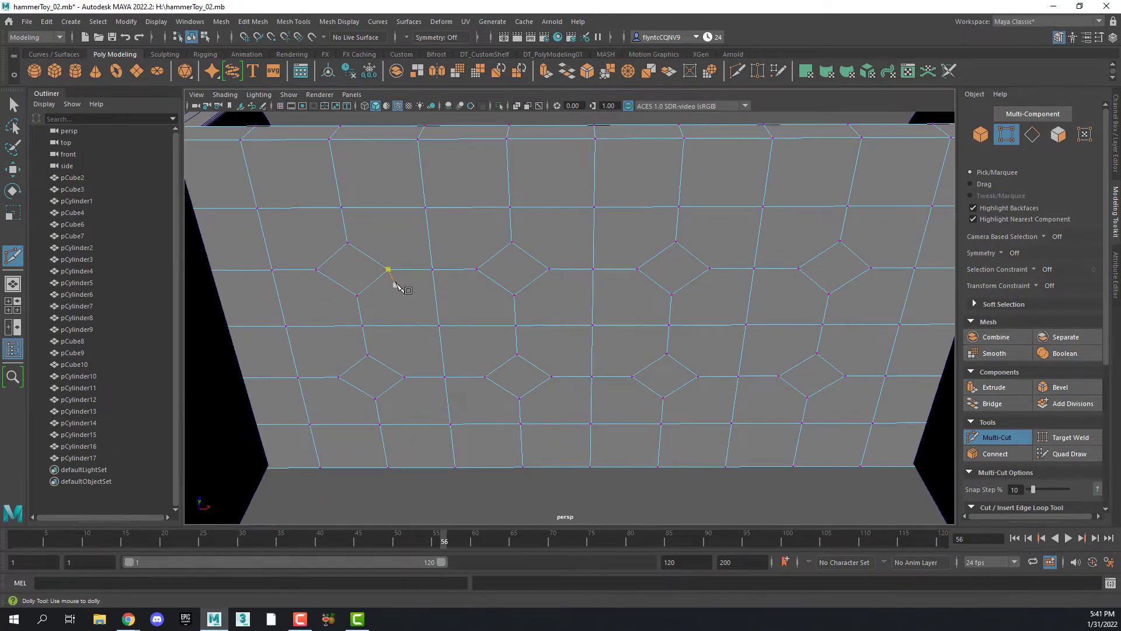
pyautogui.keyDown('alt'); pyautogui.moveTo(395, 286); pyautogui.dragTo(463, 268, button='middle'); pyautogui.keyUp('alt')
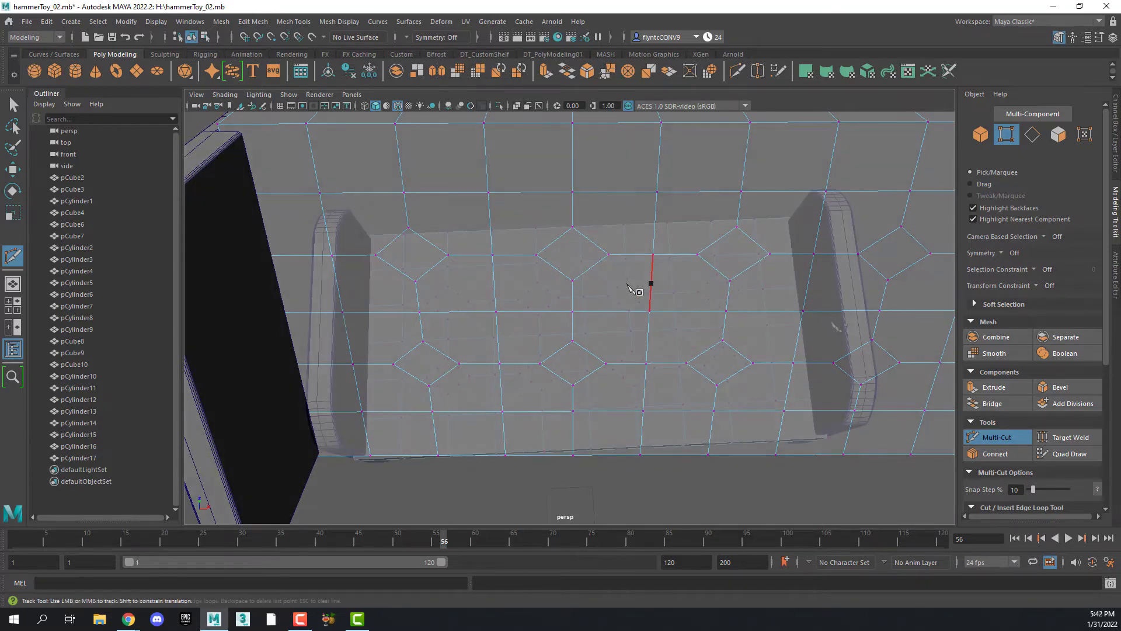
pyautogui.scroll(-4, 646, 283)
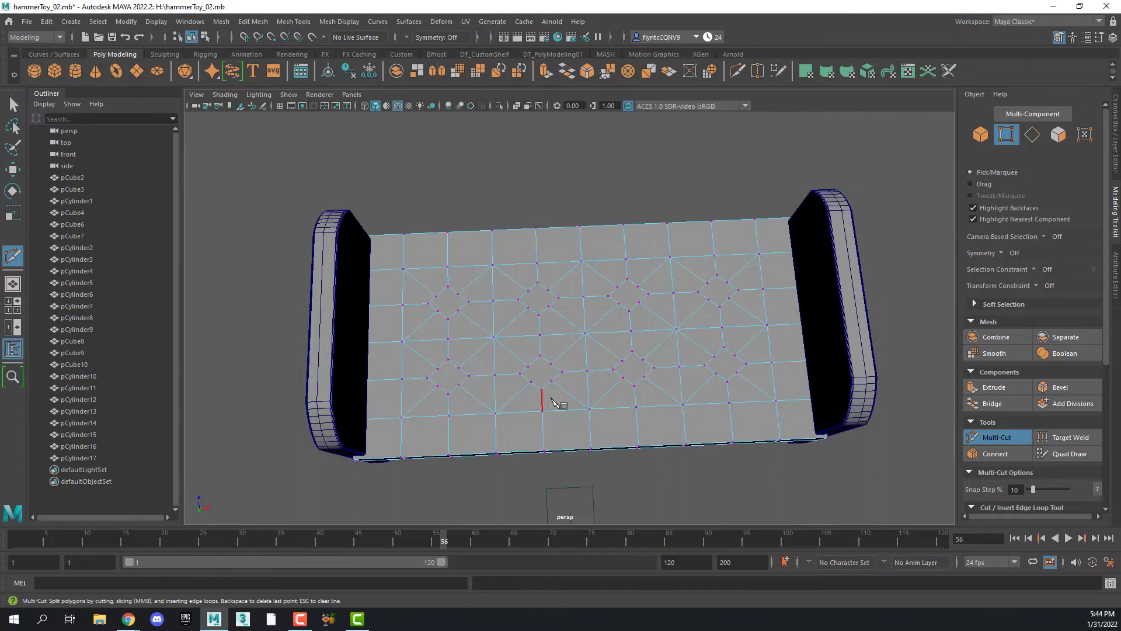
# Delete the eight diamond faces on the top of the bench board
pyautogui.click(12, 104)
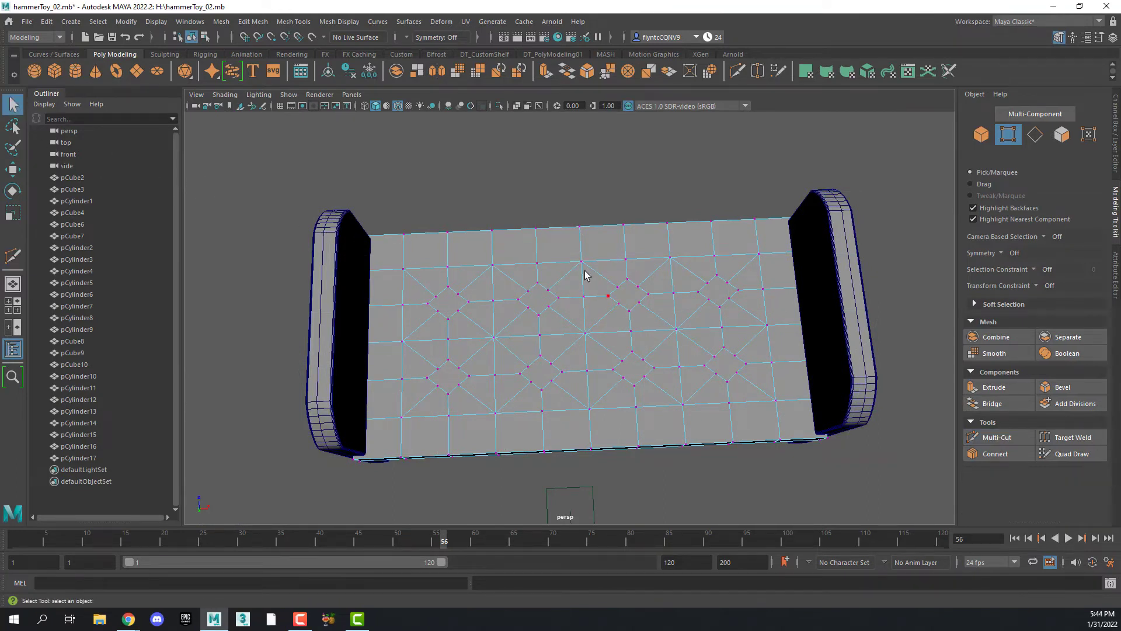
pyautogui.keyDown('alt'); pyautogui.moveTo(589, 284); pyautogui.dragTo(597, 403); pyautogui.keyUp('alt')
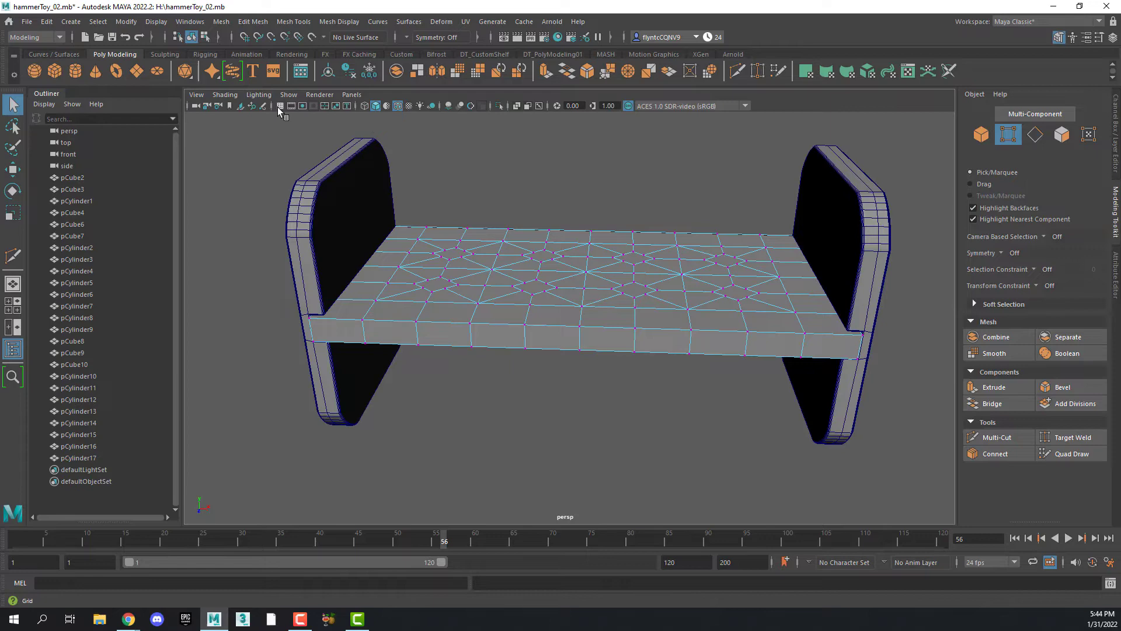
pyautogui.keyDown('alt'); pyautogui.moveTo(623, 358); pyautogui.dragTo(461, 325); pyautogui.keyUp('alt')
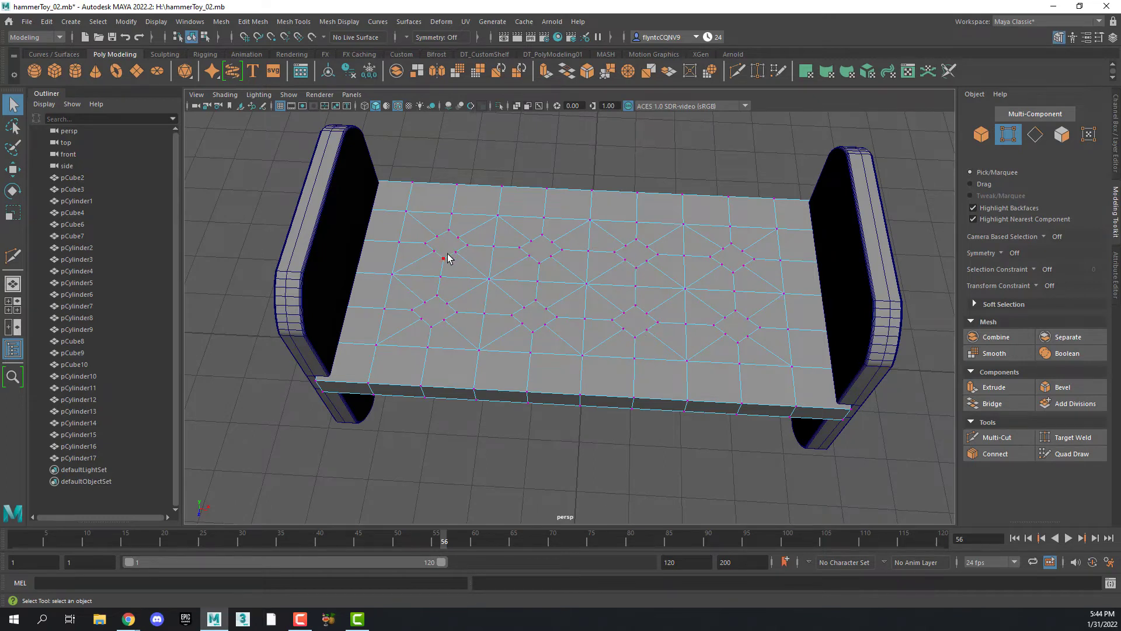
pyautogui.moveTo(505, 255); pyautogui.dragTo(506, 275, button='right')
pyautogui.click(445, 244)
pyautogui.keyDown('shift'); pyautogui.click(435, 310); pyautogui.keyUp('shift')
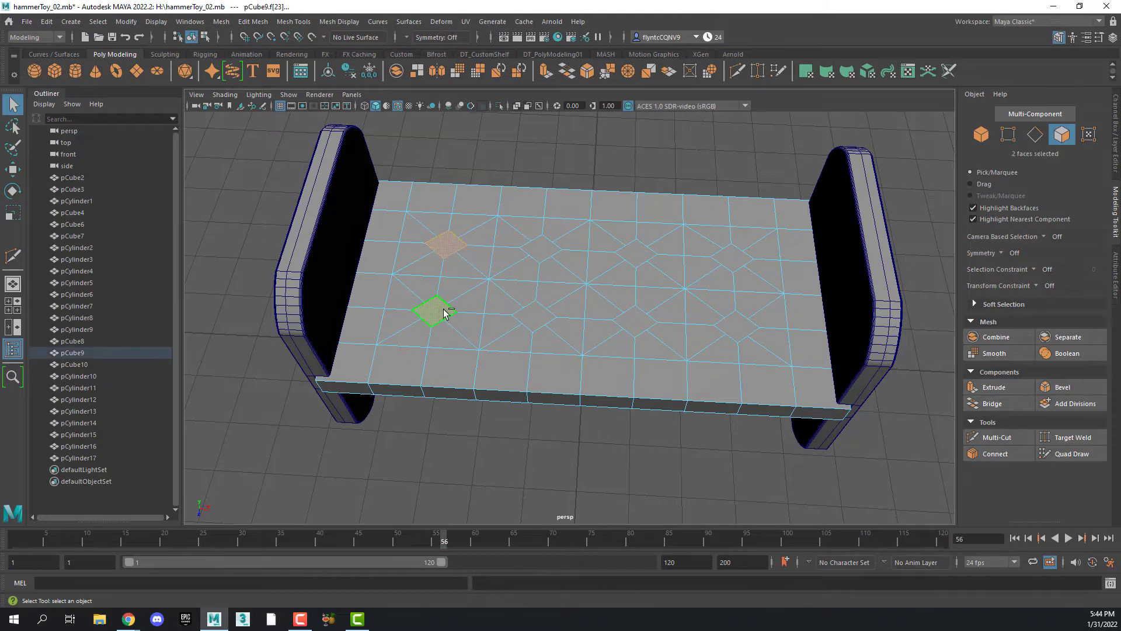
pyautogui.keyDown('shift'); pyautogui.click(541, 249); pyautogui.keyUp('shift')
pyautogui.keyDown('shift'); pyautogui.click(534, 316); pyautogui.keyUp('shift')
pyautogui.keyDown('shift'); pyautogui.click(634, 319); pyautogui.keyUp('shift')
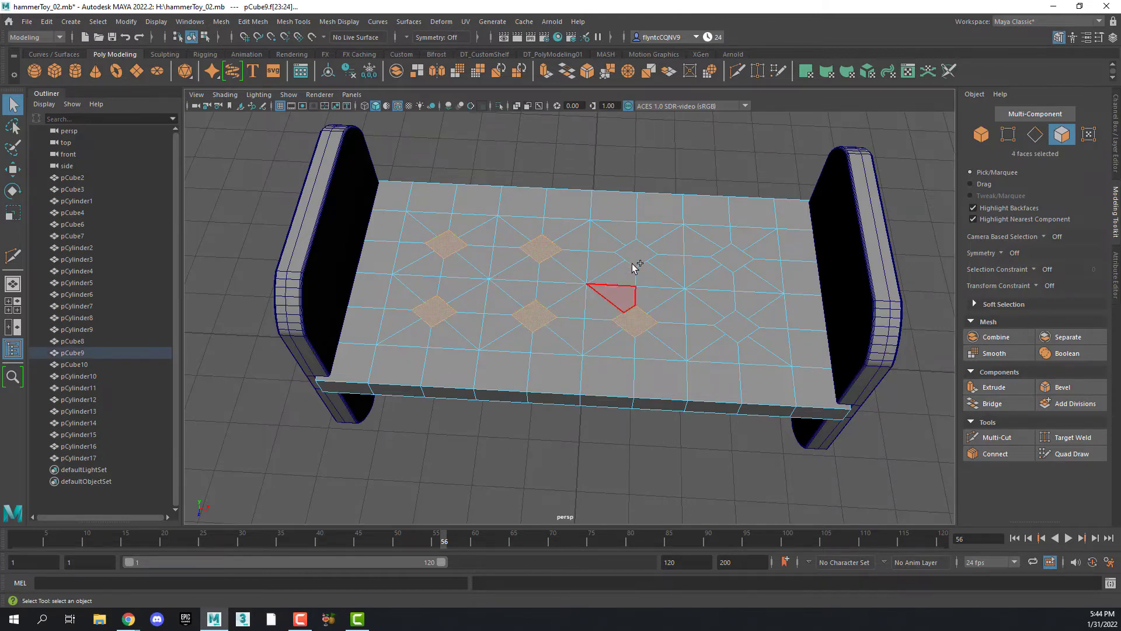
pyautogui.keyDown('shift'); pyautogui.click(635, 255); pyautogui.keyUp('shift')
pyautogui.keyDown('shift'); pyautogui.click(731, 259); pyautogui.keyUp('shift')
pyautogui.keyDown('shift'); pyautogui.click(739, 324); pyautogui.keyUp('shift')
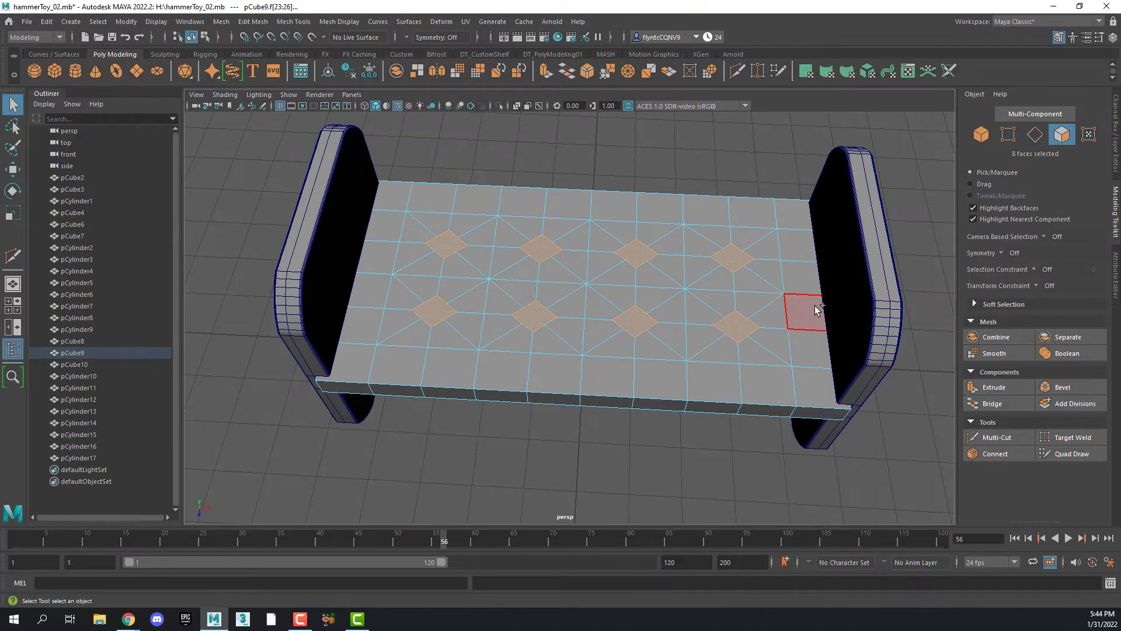
pyautogui.press('Delete')
# Delete the eight matching diamond faces on the underside of the bench board
pyautogui.keyDown('alt'); pyautogui.moveTo(443, 367); pyautogui.dragTo(452, 274); pyautogui.keyUp('alt')
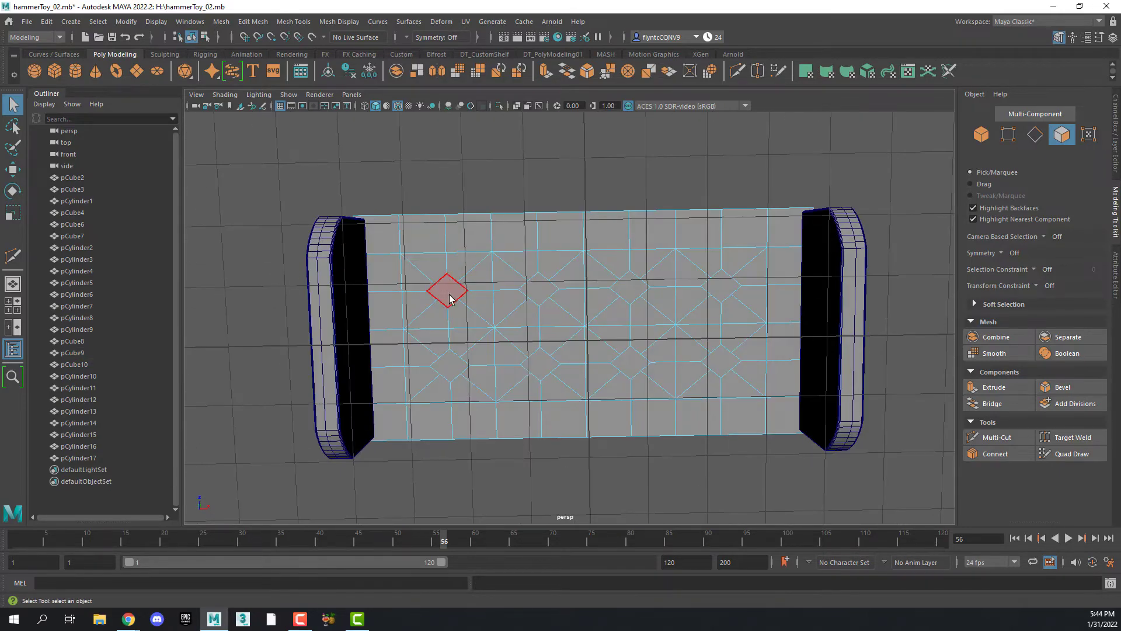
pyautogui.click(450, 297)
pyautogui.keyDown('shift'); pyautogui.click(546, 294); pyautogui.keyUp('shift')
pyautogui.keyDown('shift'); pyautogui.click(633, 296); pyautogui.keyUp('shift')
pyautogui.keyDown('shift'); pyautogui.click(719, 302); pyautogui.keyUp('shift')
pyautogui.keyDown('shift'); pyautogui.click(720, 362); pyautogui.keyUp('shift')
pyautogui.keyDown('shift'); pyautogui.click(630, 362); pyautogui.keyUp('shift')
pyautogui.keyDown('shift'); pyautogui.click(539, 365); pyautogui.keyUp('shift')
pyautogui.keyDown('shift'); pyautogui.click(449, 365); pyautogui.keyUp('shift')
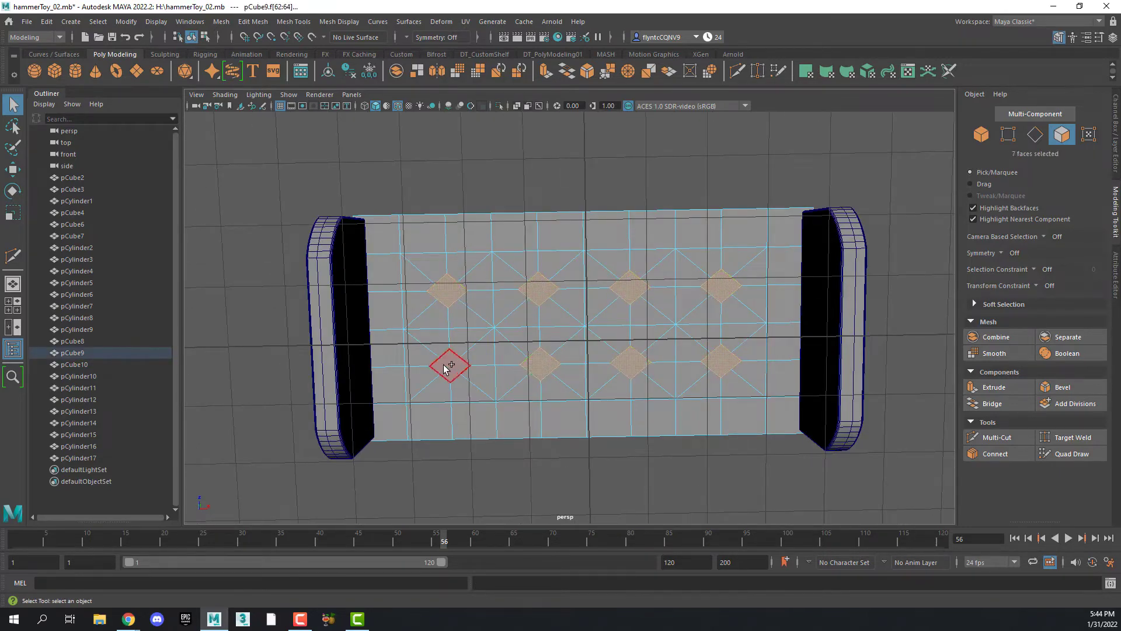
pyautogui.press('Delete')
# Bridge the top and underside border edges of the second hole in the board's back row
pyautogui.keyDown('alt'); pyautogui.moveTo(571, 295); pyautogui.dragTo(514, 292); pyautogui.keyUp('alt')
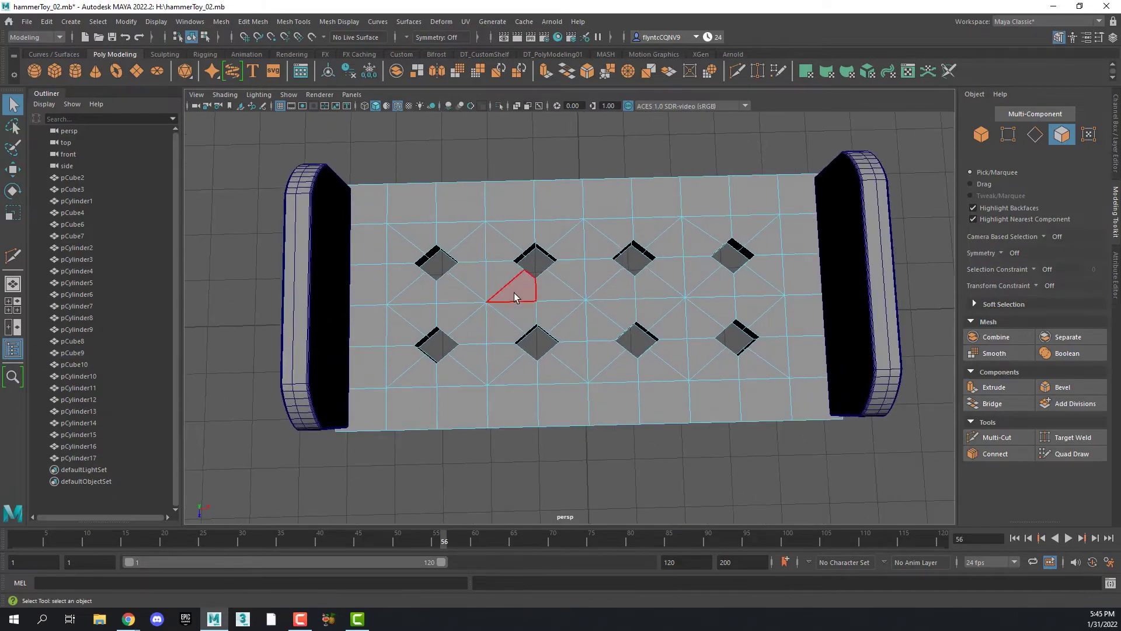
pyautogui.scroll(8, 492, 289)
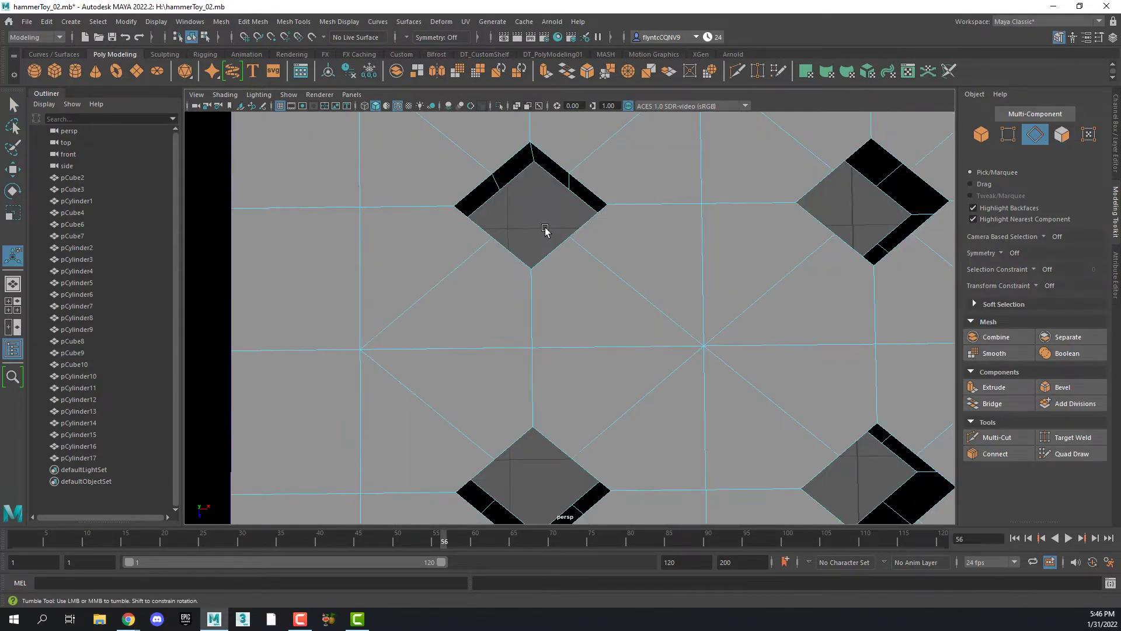
pyautogui.keyDown('alt'); pyautogui.moveTo(544, 226); pyautogui.dragTo(591, 160); pyautogui.keyUp('alt')
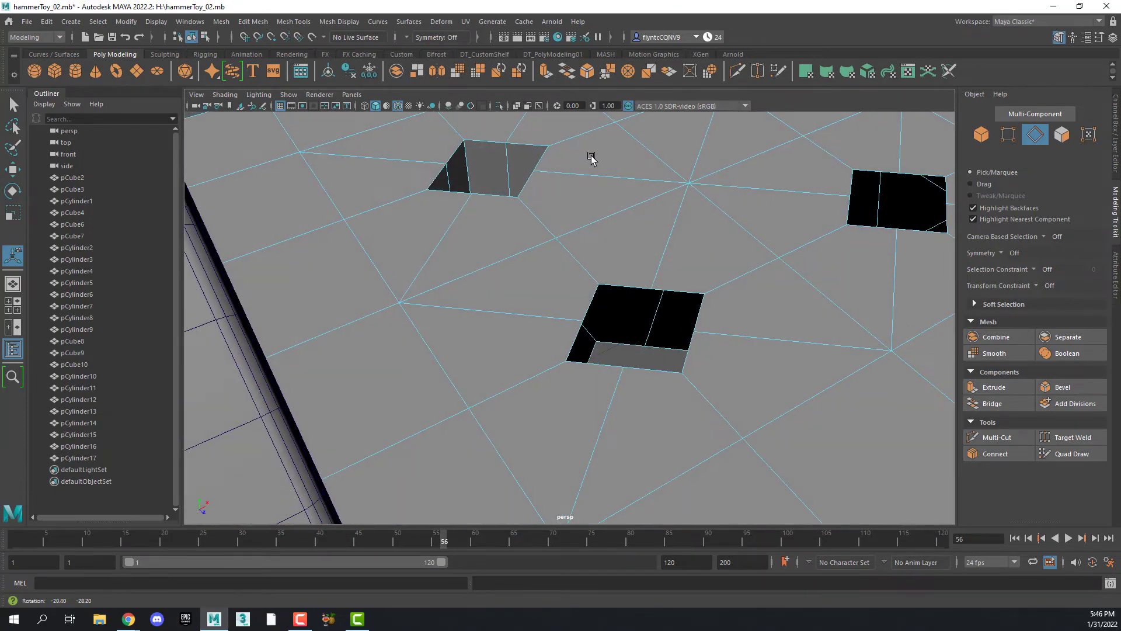
pyautogui.keyDown('alt'); pyautogui.moveTo(751, 203); pyautogui.dragTo(575, 395, button='middle'); pyautogui.keyUp('alt')
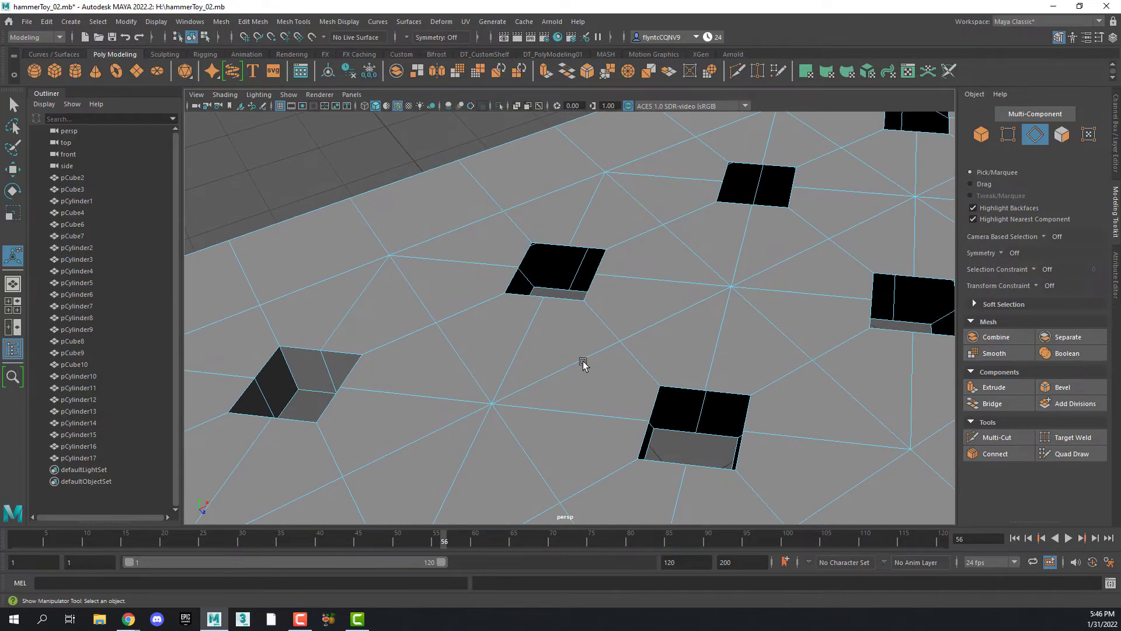
pyautogui.keyDown('alt'); pyautogui.moveTo(583, 362); pyautogui.dragTo(585, 374); pyautogui.keyUp('alt')
pyautogui.doubleClick(552, 234)
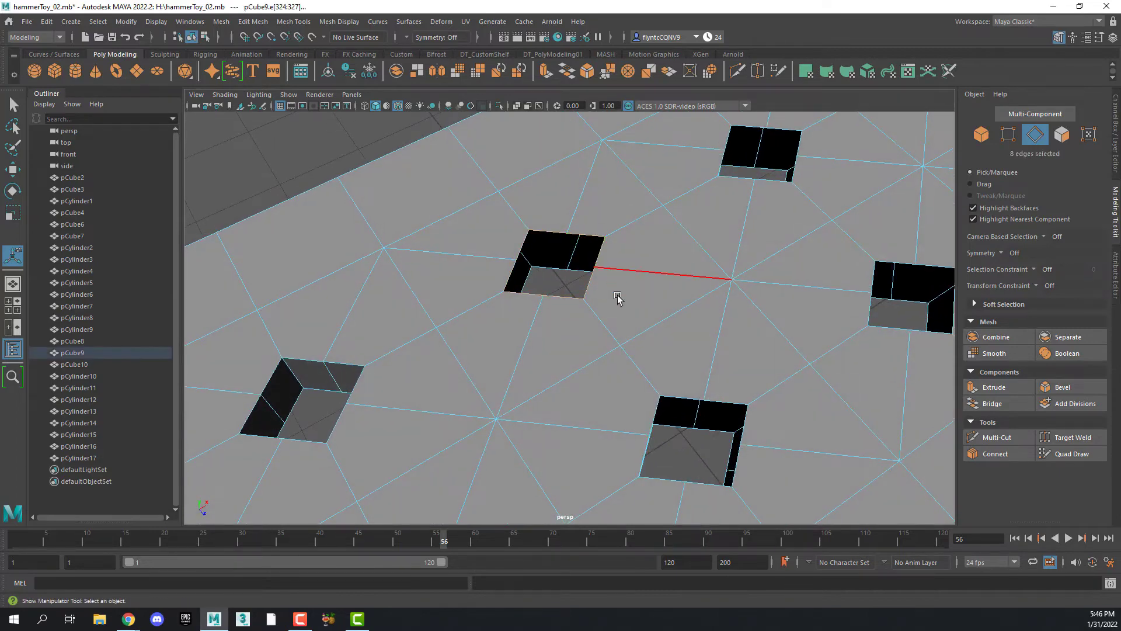
pyautogui.keyDown('alt'); pyautogui.moveTo(616, 298); pyautogui.dragTo(671, 283); pyautogui.keyUp('alt')
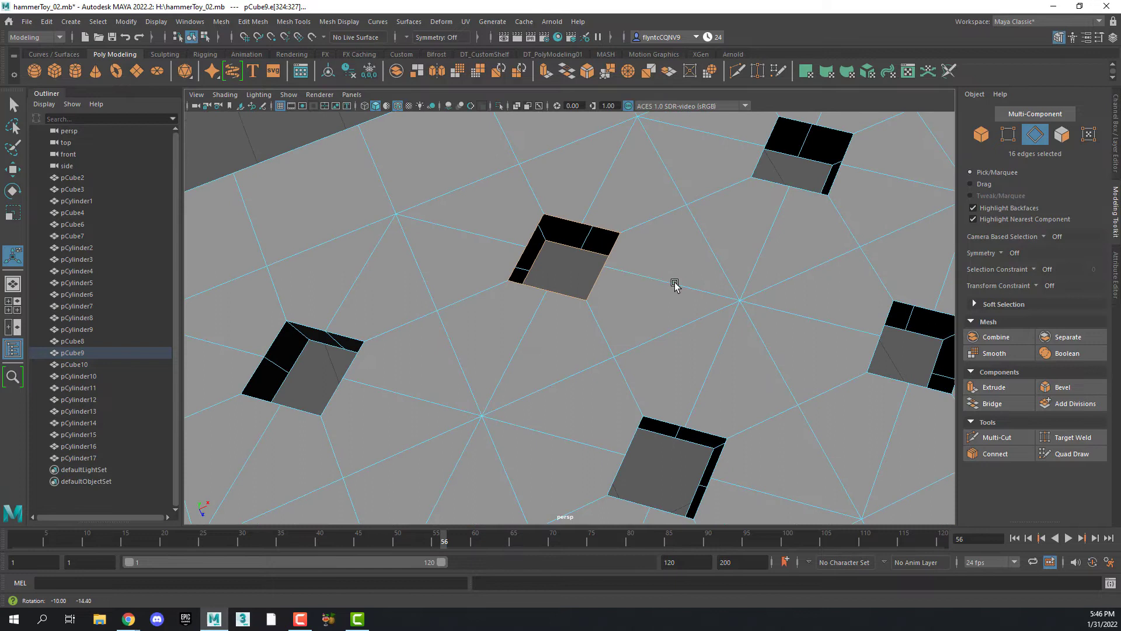
pyautogui.keyDown('shift'); pyautogui.rightClick(606, 236); pyautogui.keyUp('shift')
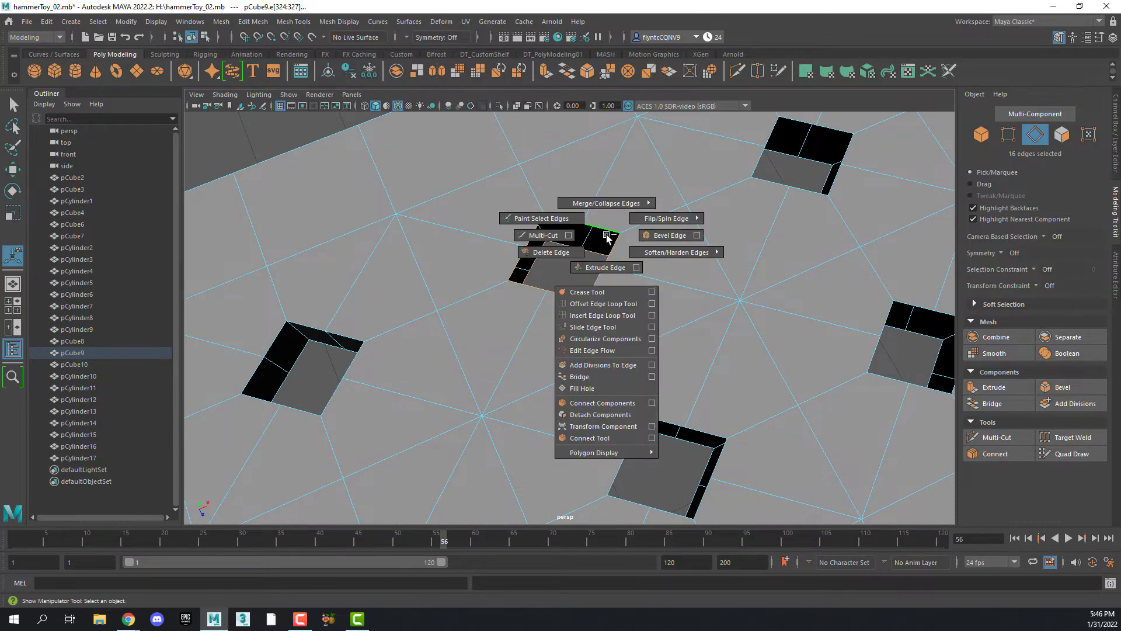
pyautogui.click(608, 376)
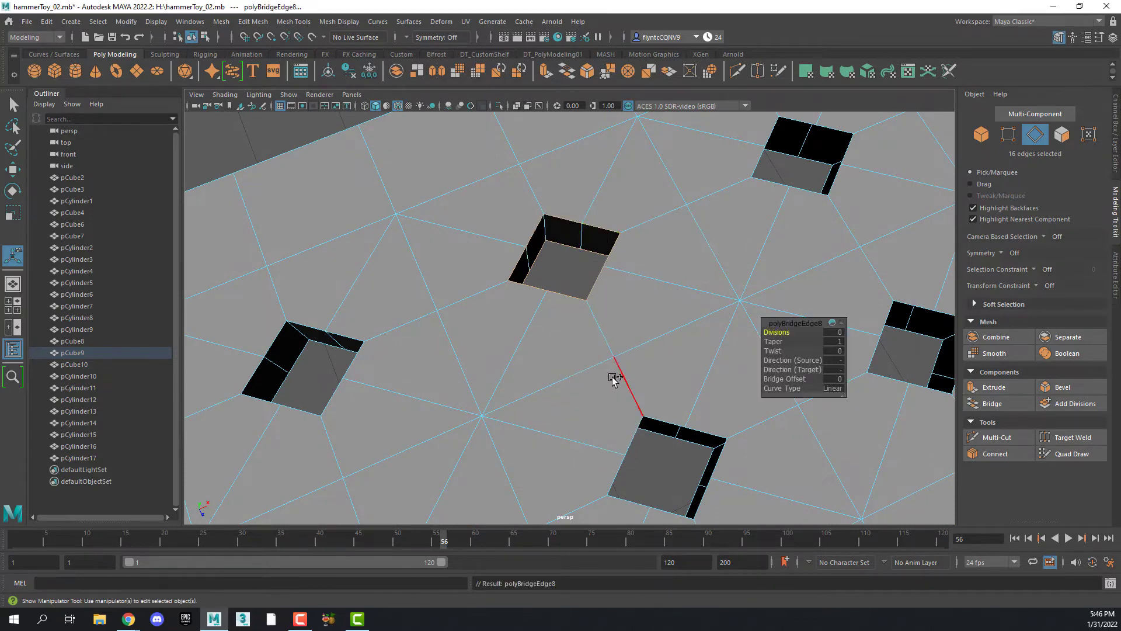
# Bridge the top and underside border edges of the second hole in the front row
pyautogui.doubleClick(665, 412)
pyautogui.keyDown('shift'); pyautogui.doubleClick(687, 445); pyautogui.keyUp('shift')
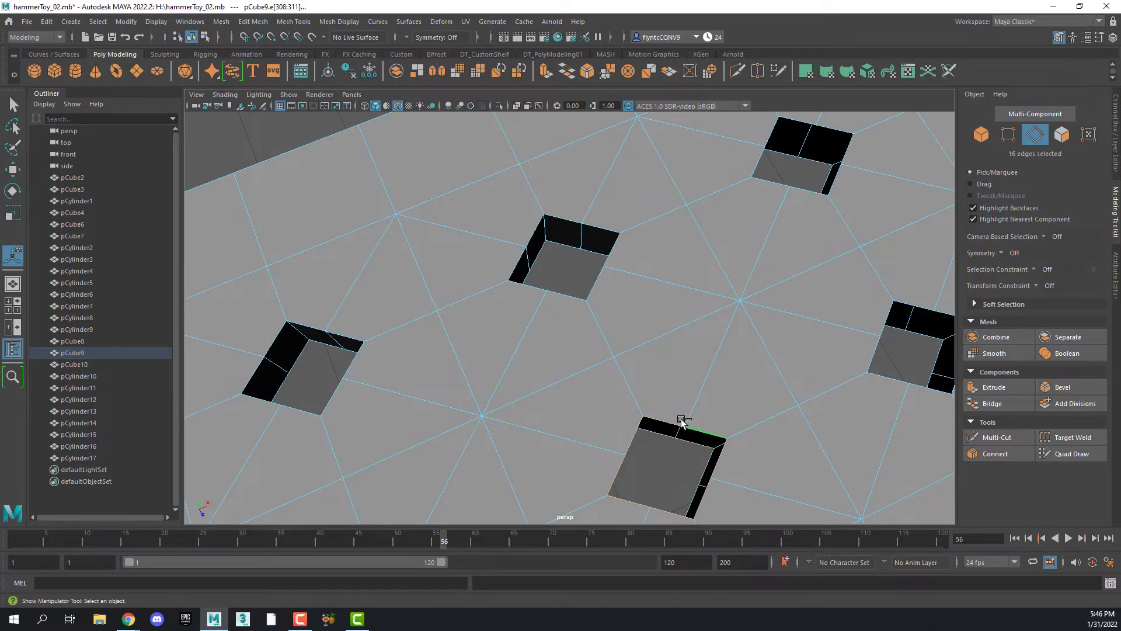
pyautogui.keyDown('shift'); pyautogui.rightClick(665, 342); pyautogui.keyUp('shift')
pyautogui.click(663, 482)
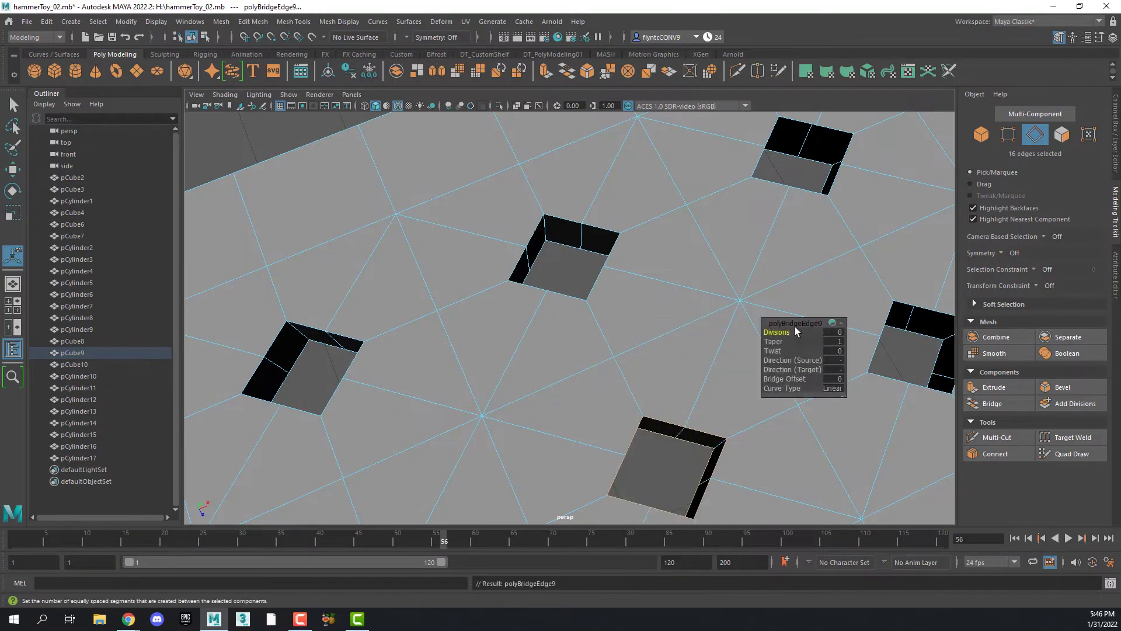
# Bridge the top and underside borders of the third hole in both the back and front rows
pyautogui.keyDown('shift'); pyautogui.rightClick(813, 214); pyautogui.keyUp('shift')
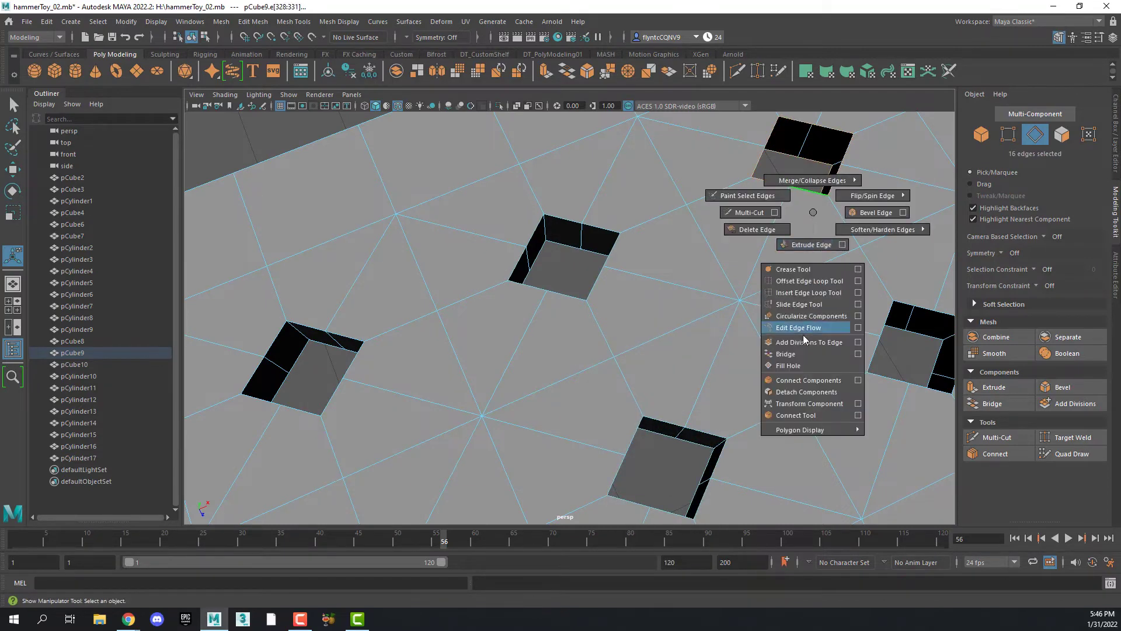
pyautogui.click(812, 354)
pyautogui.keyDown('shift'); pyautogui.doubleClick(927, 334); pyautogui.keyUp('shift')
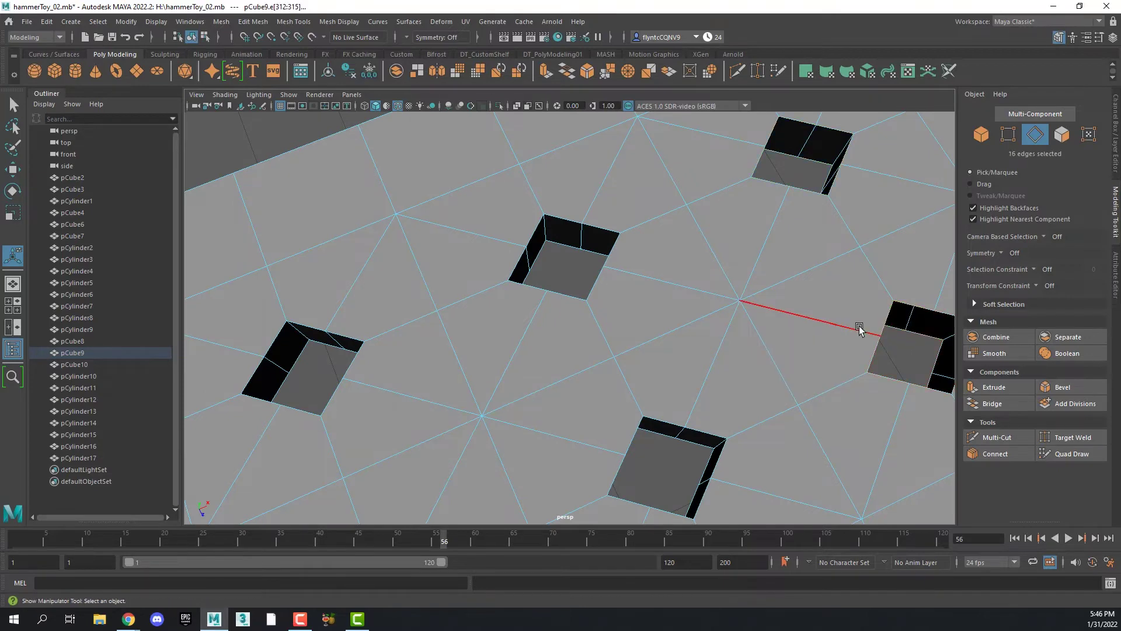
pyautogui.keyDown('shift'); pyautogui.rightClick(842, 325); pyautogui.keyUp('shift')
pyautogui.click(840, 465)
# Bridge the top and underside border edges of the fourth hole in the back row
pyautogui.keyDown('alt'); pyautogui.moveTo(798, 431); pyautogui.dragTo(368, 627, button='middle'); pyautogui.keyUp('alt')
pyautogui.doubleClick(639, 196)
pyautogui.keyDown('shift'); pyautogui.doubleClick(630, 221); pyautogui.keyUp('shift')
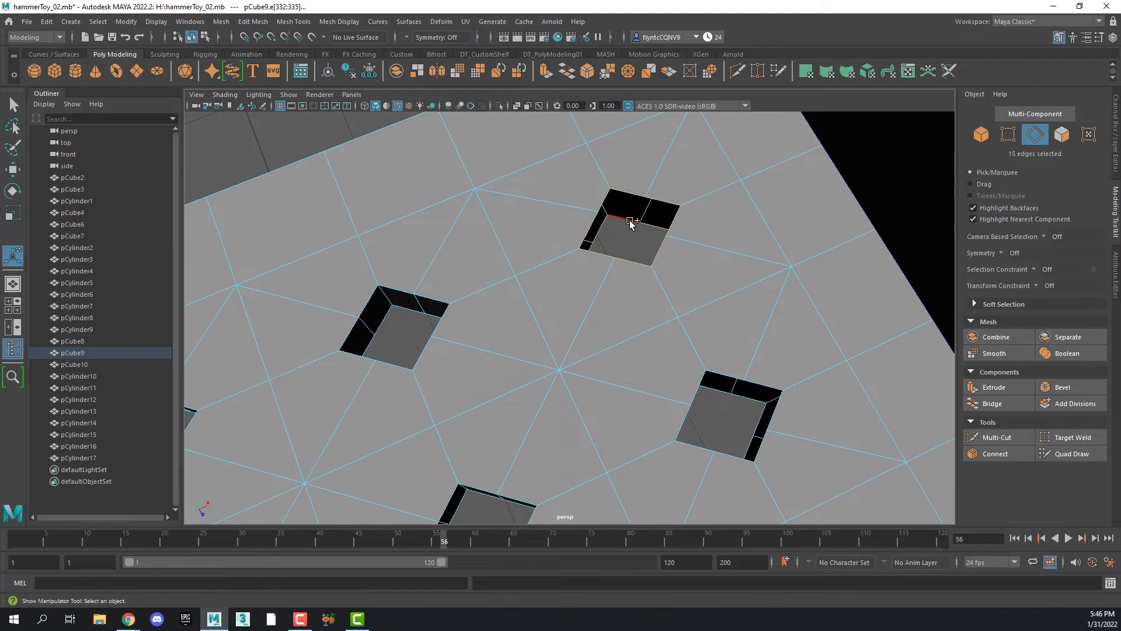
pyautogui.keyDown('shift'); pyautogui.click(629, 232); pyautogui.keyUp('shift')
pyautogui.keyDown('shift'); pyautogui.rightClick(633, 246); pyautogui.keyUp('shift')
pyautogui.click(640, 379)
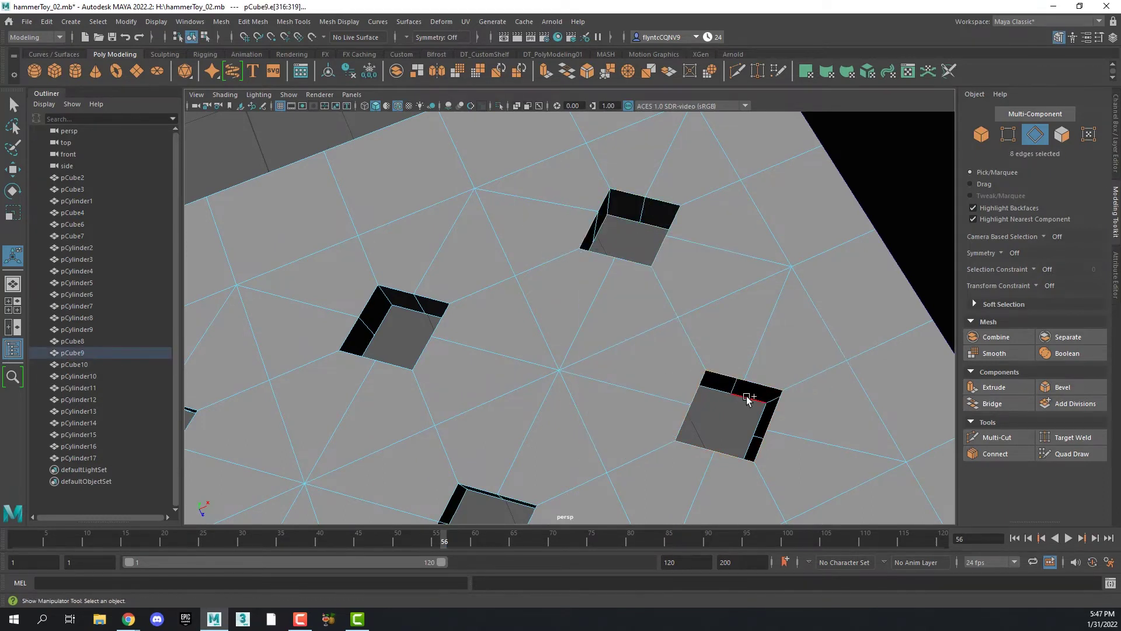
pyautogui.keyDown('shift'); pyautogui.rightClick(728, 342); pyautogui.keyUp('shift')
pyautogui.click(734, 493)
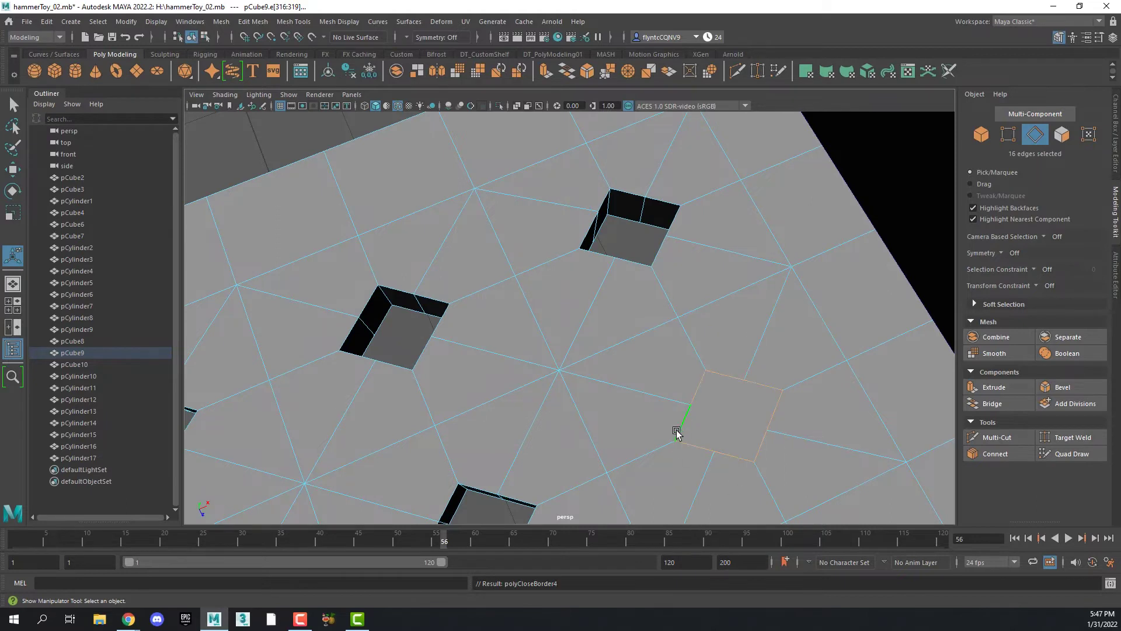
pyautogui.hotkey('ctrl', 'z')
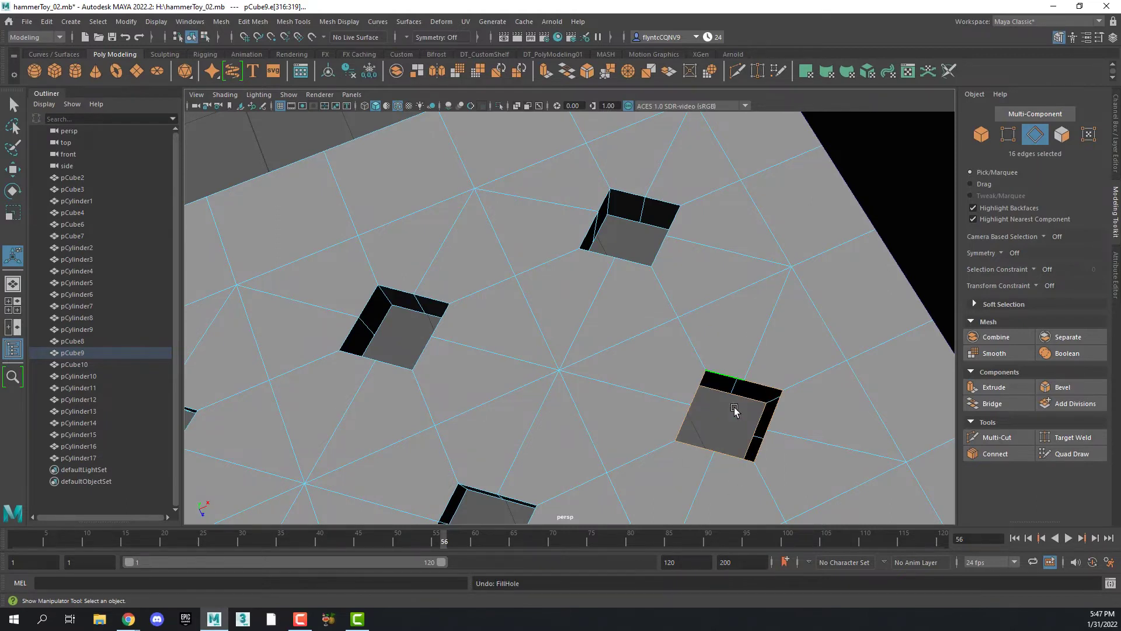
# Bridge the top and underside borders of the fourth front-row hole and of the front-left hole
pyautogui.keyDown('shift'); pyautogui.rightClick(728, 387); pyautogui.keyUp('shift')
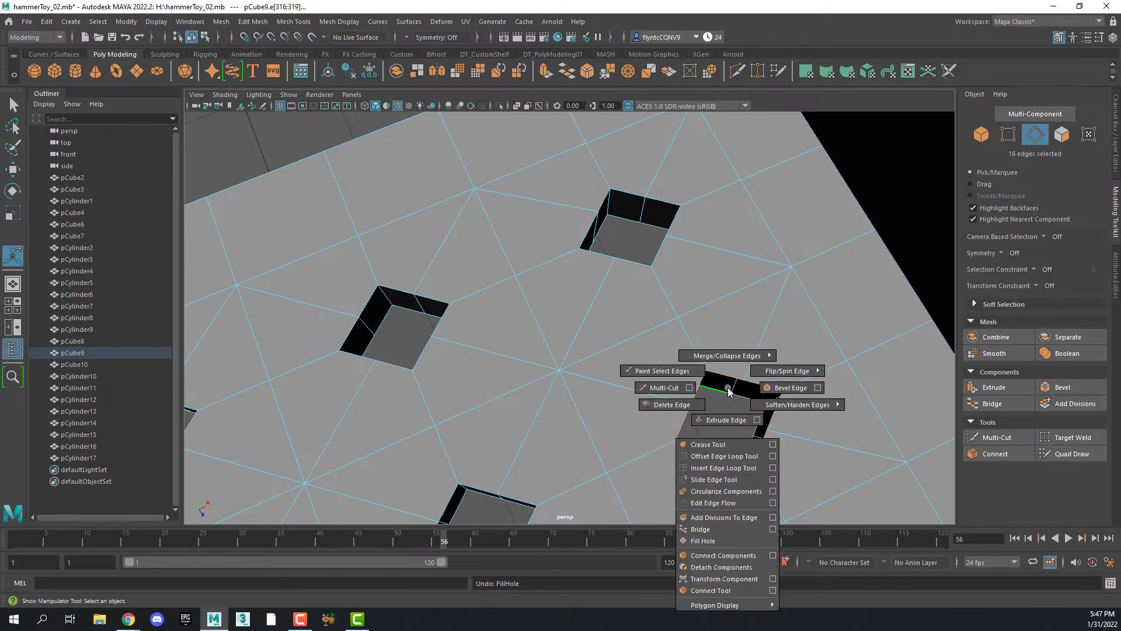
pyautogui.click(726, 530)
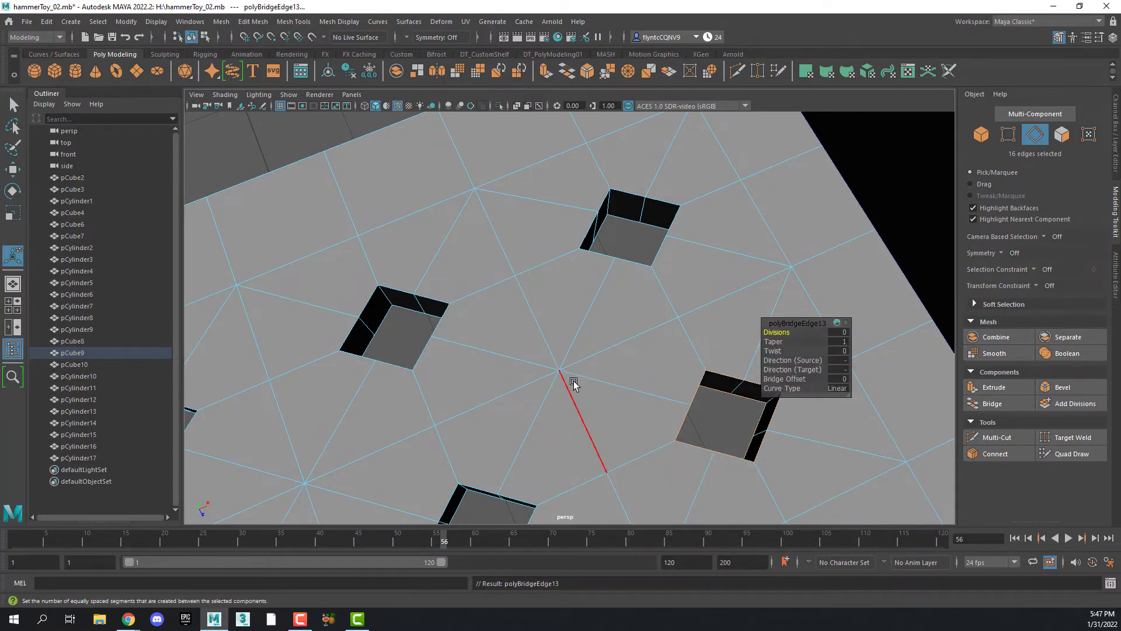
pyautogui.keyDown('alt'); pyautogui.moveTo(572, 380); pyautogui.dragTo(587, 264, button='middle'); pyautogui.keyUp('alt')
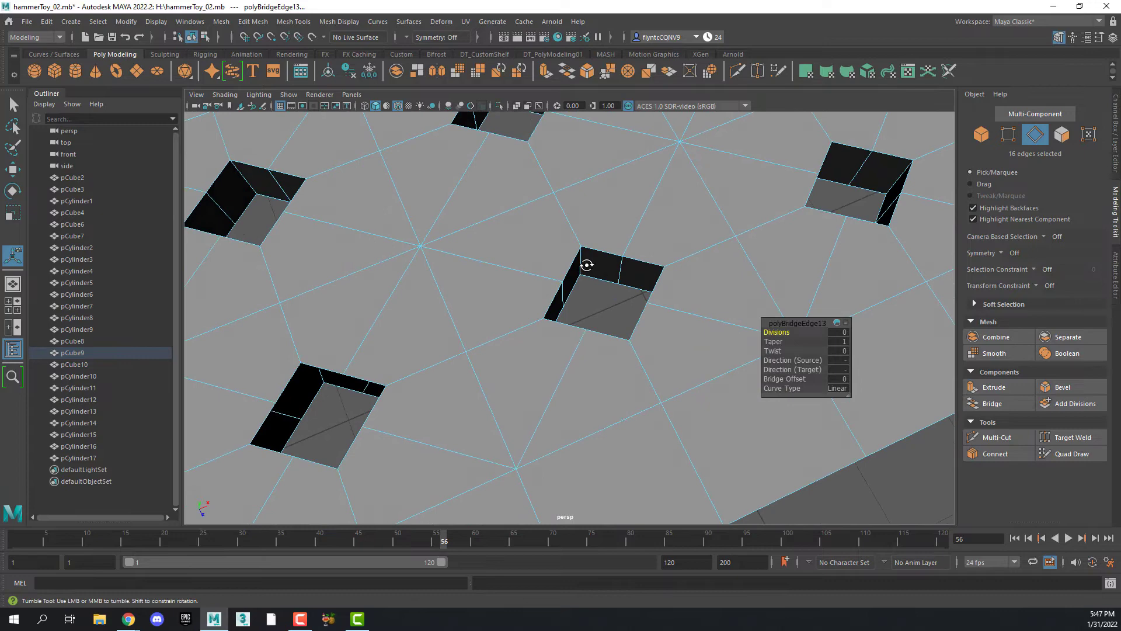
pyautogui.keyDown('alt'); pyautogui.moveTo(588, 264); pyautogui.dragTo(578, 219); pyautogui.keyUp('alt')
pyautogui.keyDown('alt'); pyautogui.moveTo(431, 309); pyautogui.dragTo(688, 278, button='middle'); pyautogui.keyUp('alt')
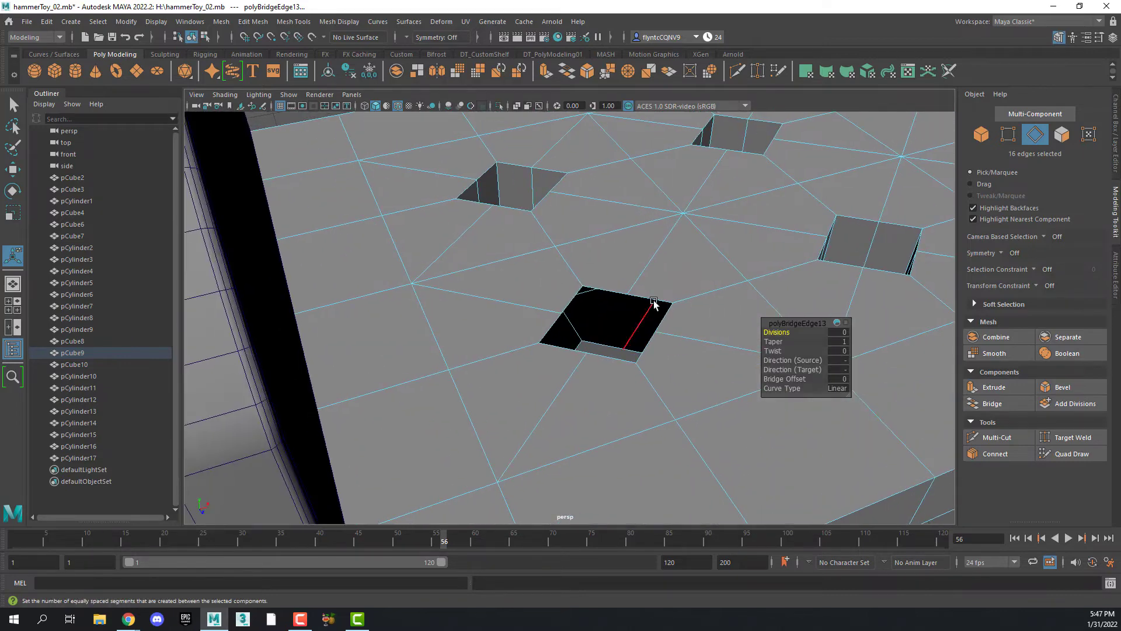
pyautogui.doubleClick(638, 297)
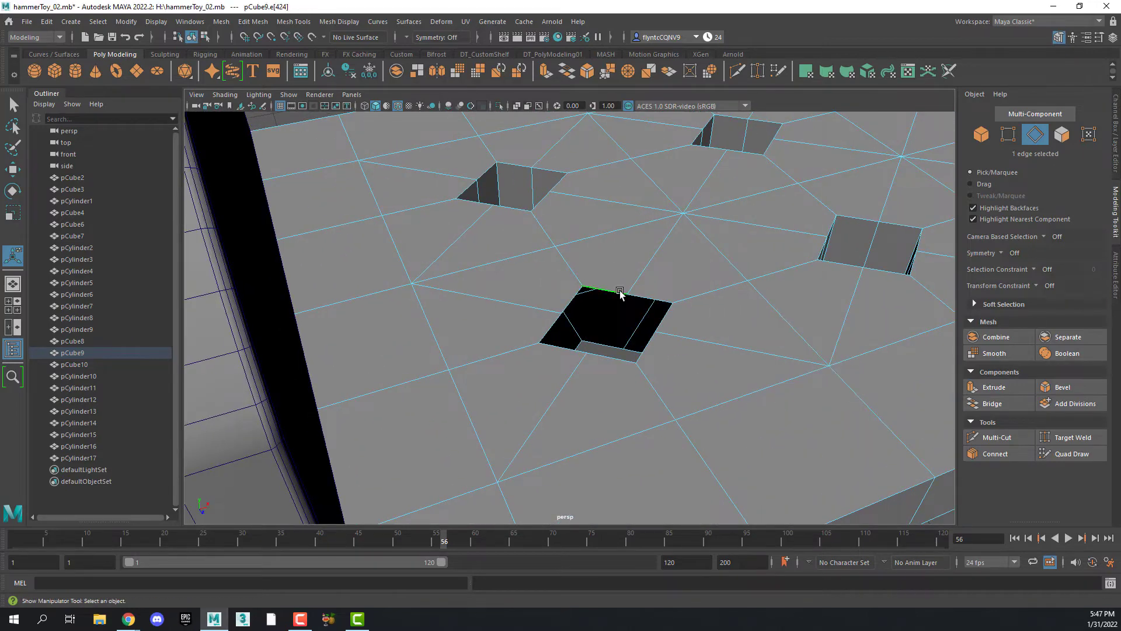
pyautogui.keyDown('shift'); pyautogui.doubleClick(602, 343); pyautogui.keyUp('shift')
pyautogui.keyDown('alt'); pyautogui.moveTo(636, 322); pyautogui.dragTo(660, 371); pyautogui.keyUp('alt')
pyautogui.keyDown('shift'); pyautogui.moveTo(694, 327); pyautogui.dragTo(701, 468, button='right'); pyautogui.keyUp('shift')
# Switch the viewport to the orthographic top view, framed on the holes near the board's left end
pyautogui.scroll(5, 740, 358)
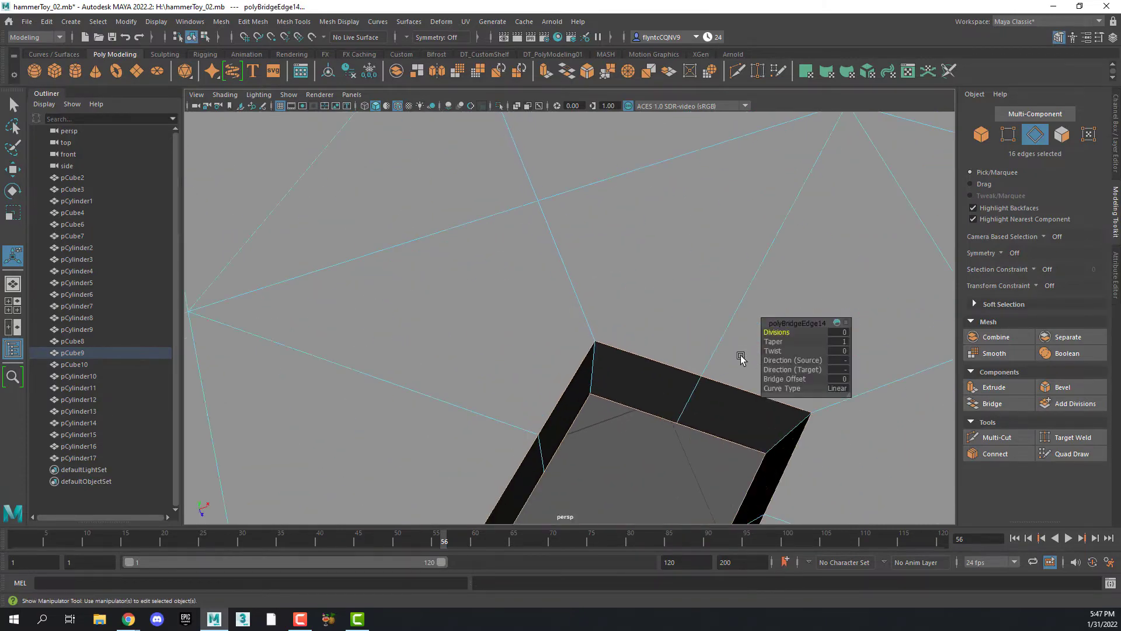
pyautogui.scroll(-6, 741, 358)
pyautogui.keyDown('alt'); pyautogui.moveTo(808, 295); pyautogui.dragTo(771, 314); pyautogui.keyUp('alt')
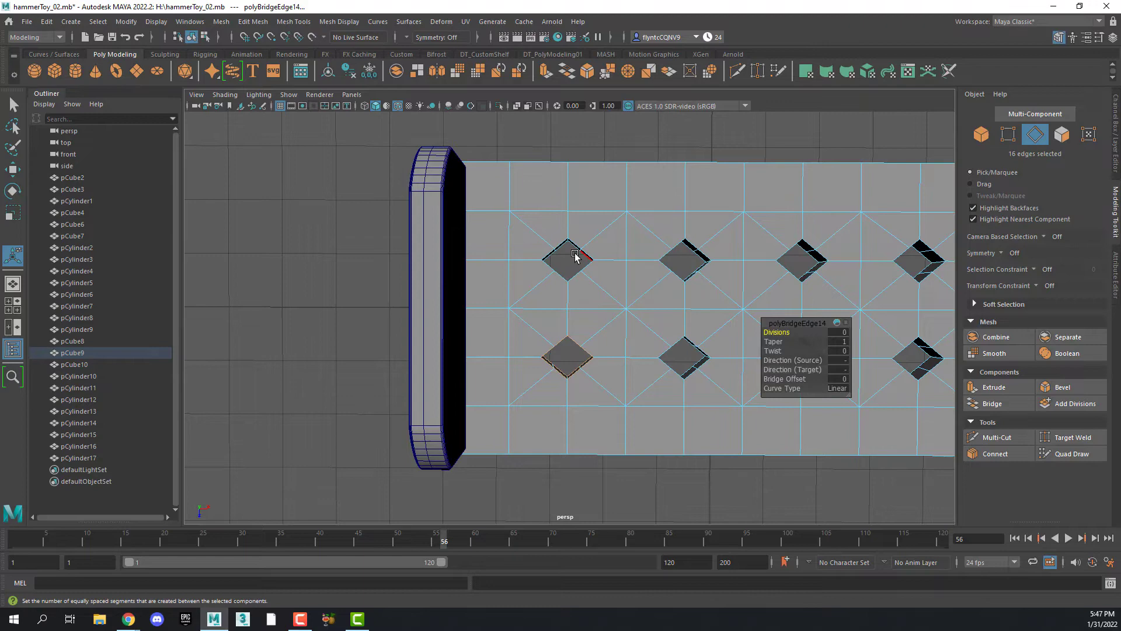
pyautogui.scroll(-3, 583, 257)
pyautogui.scroll(8, 583, 269)
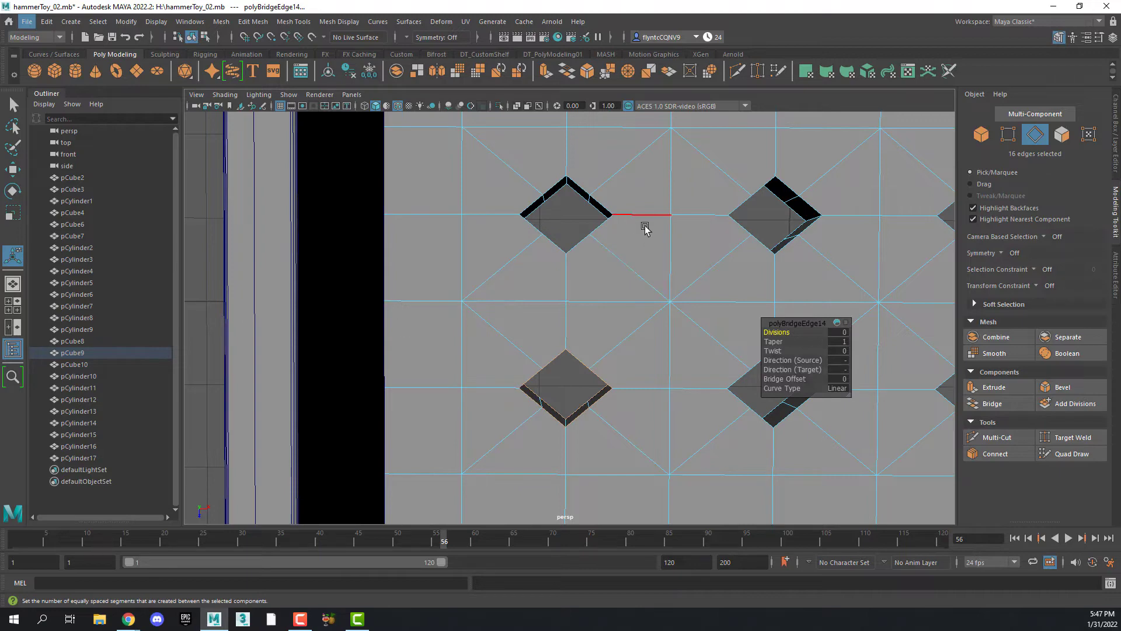
pyautogui.click(608, 289)
pyautogui.press('space')
pyautogui.press('space')
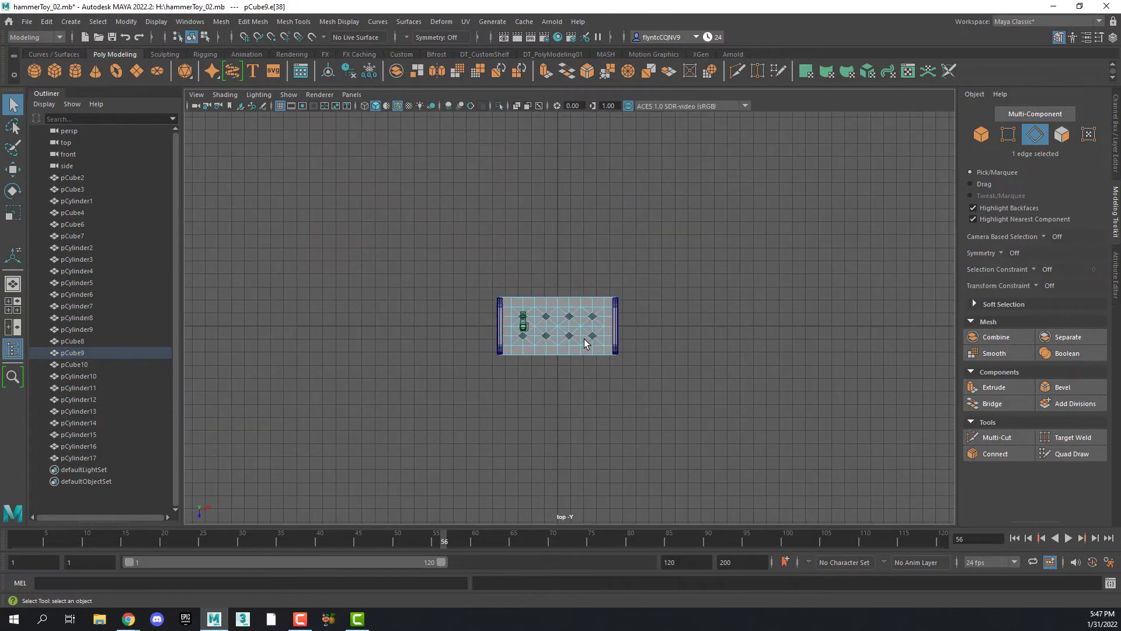
pyautogui.scroll(8, 558, 338)
pyautogui.scroll(10, 548, 335)
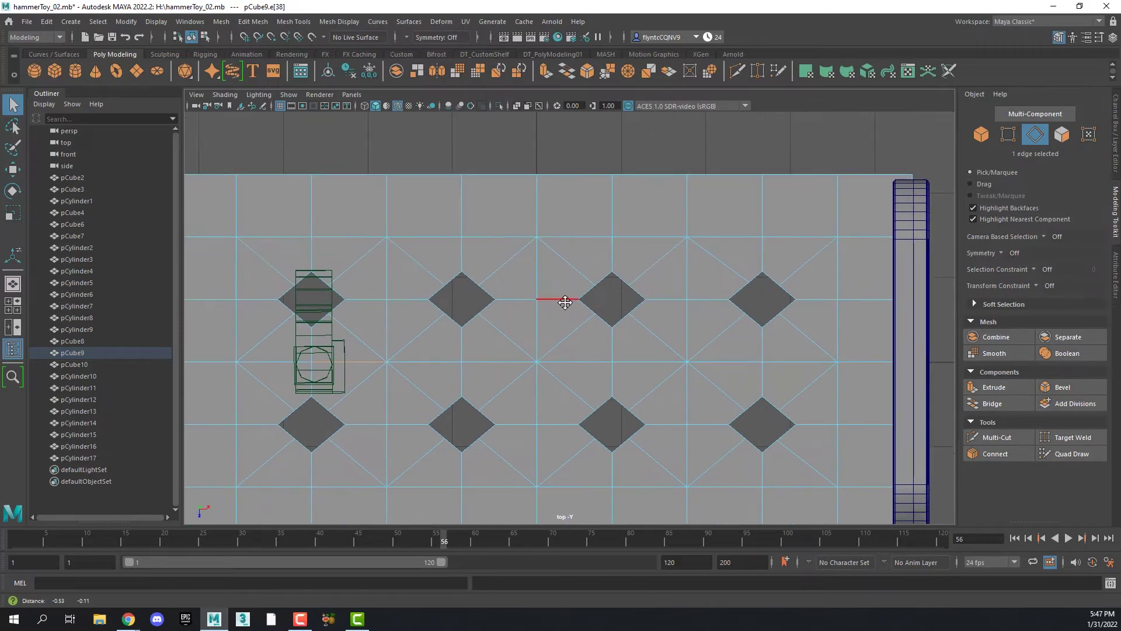
pyautogui.keyDown('alt'); pyautogui.moveTo(501, 299); pyautogui.dragTo(446, 296, button='middle'); pyautogui.keyUp('alt')
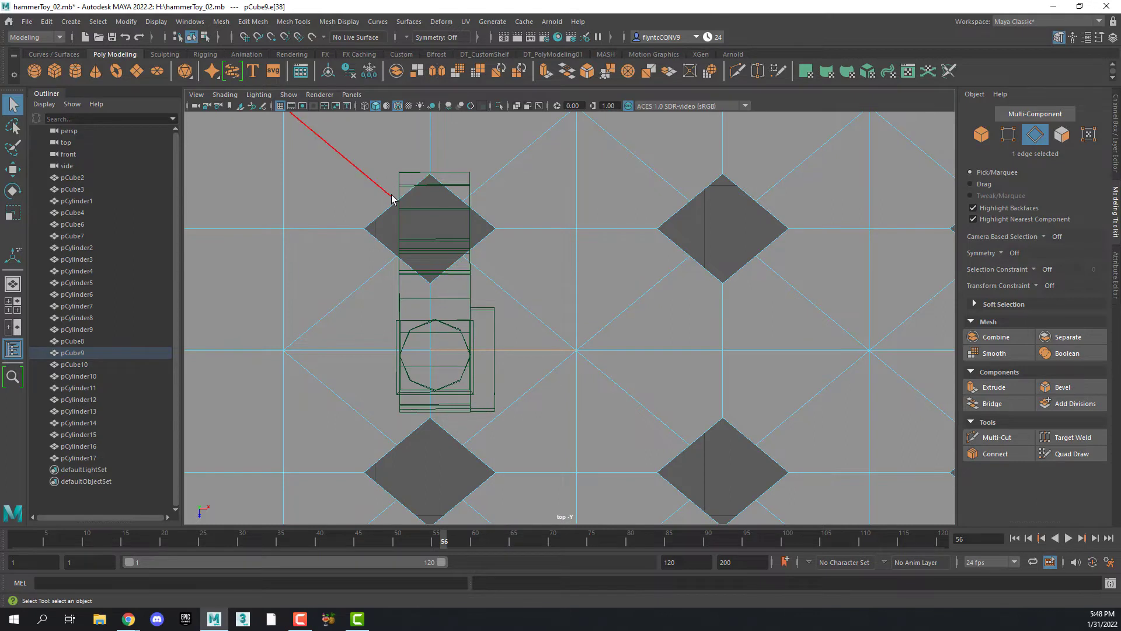
# Scale the back-left hole's side-midpoint vertices outward together until the diamond becomes a rounded octagon
pyautogui.rightClick(519, 188)
pyautogui.click(479, 188)
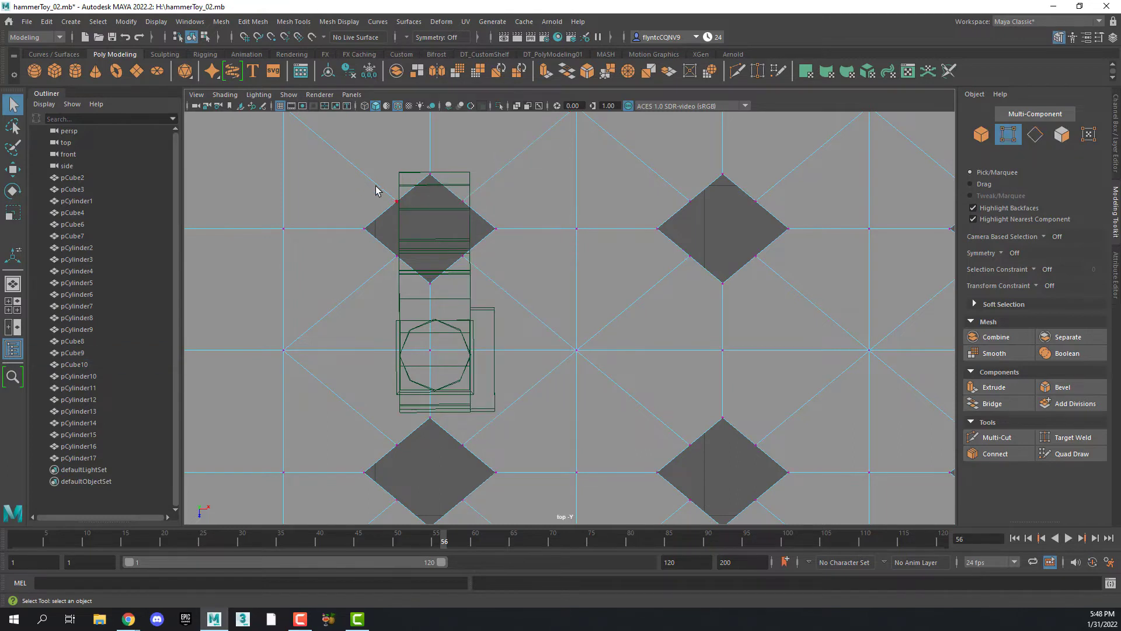
pyautogui.moveTo(376, 190); pyautogui.dragTo(421, 216)
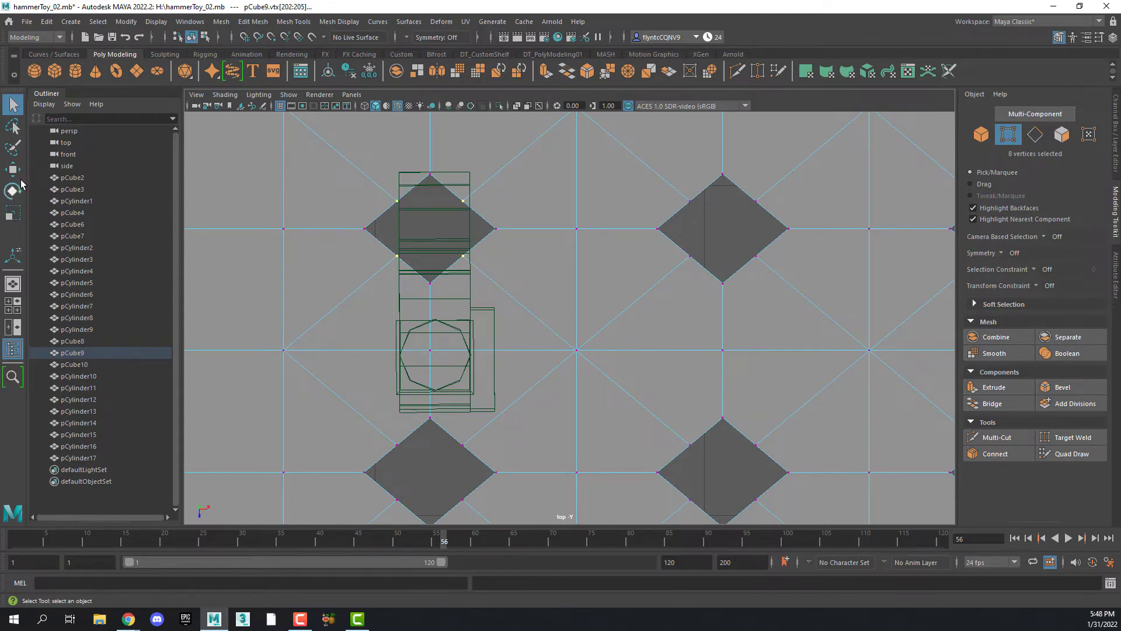
pyautogui.click(13, 212)
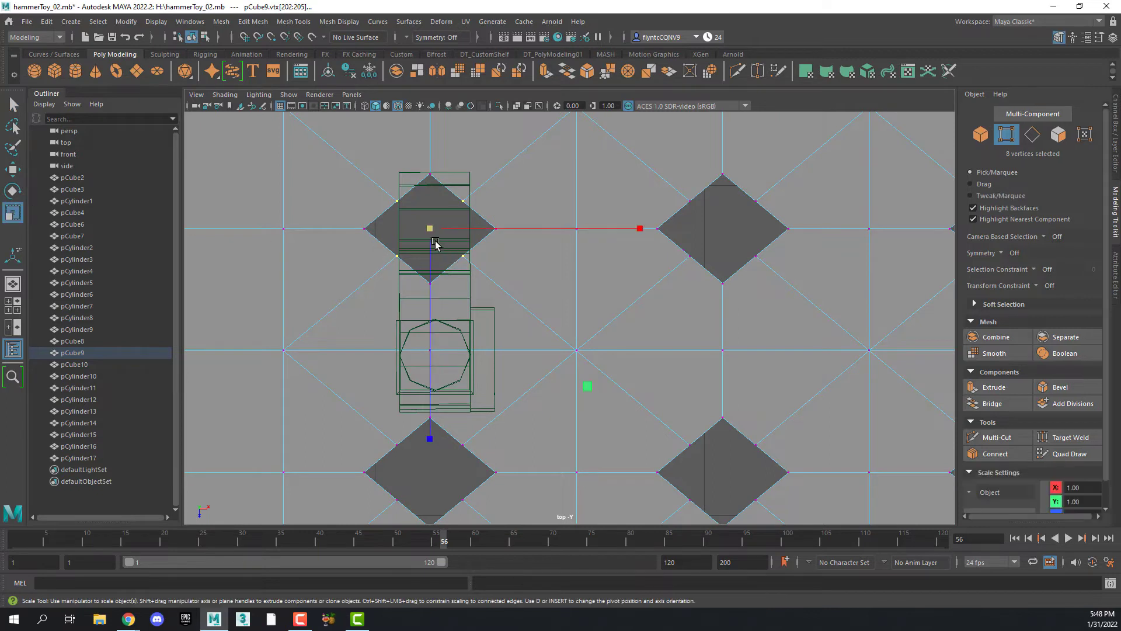
pyautogui.moveTo(432, 231); pyautogui.dragTo(453, 257)
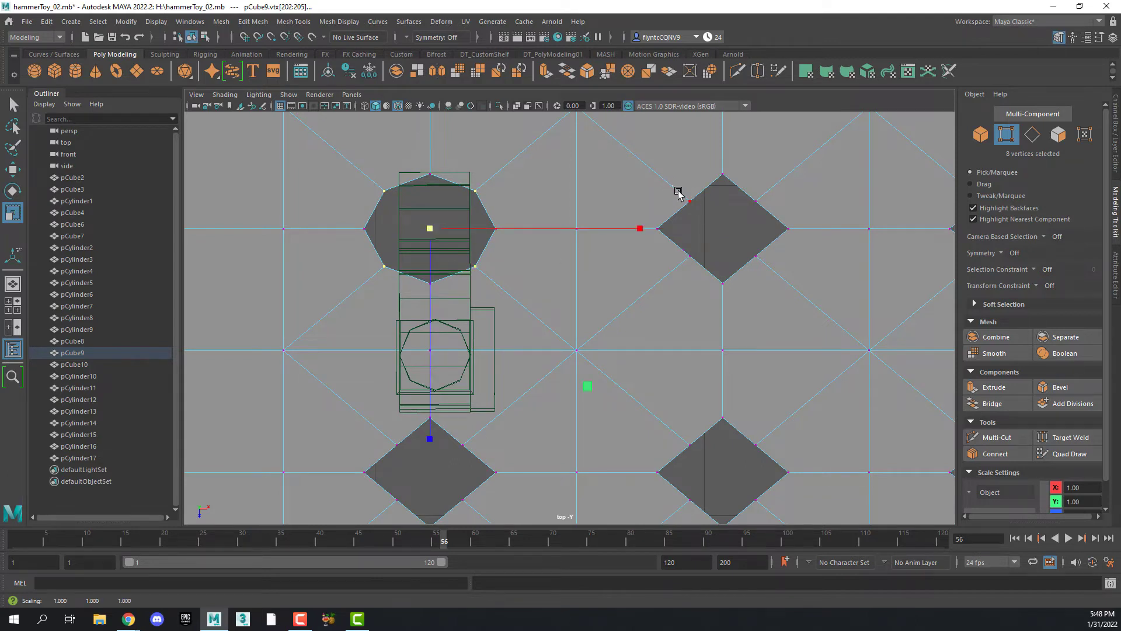
# Scale the side-midpoint vertices of the second back-row hole outward to round it into an octagon
pyautogui.moveTo(678, 191); pyautogui.dragTo(776, 215)
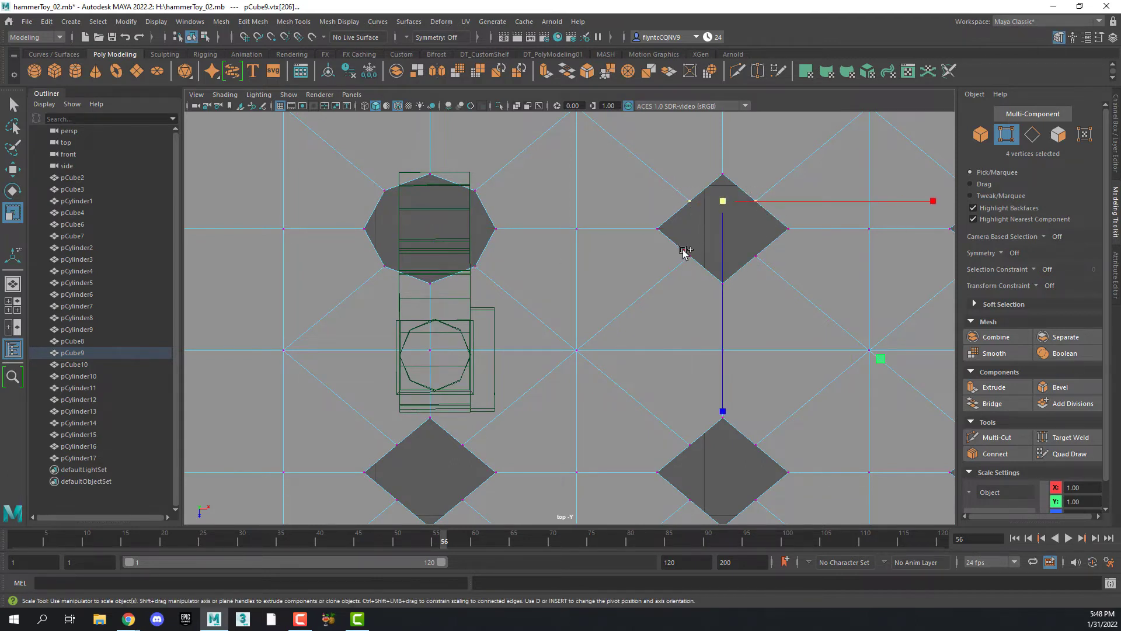
pyautogui.keyDown('shift'); pyautogui.click(685, 251); pyautogui.keyUp('shift')
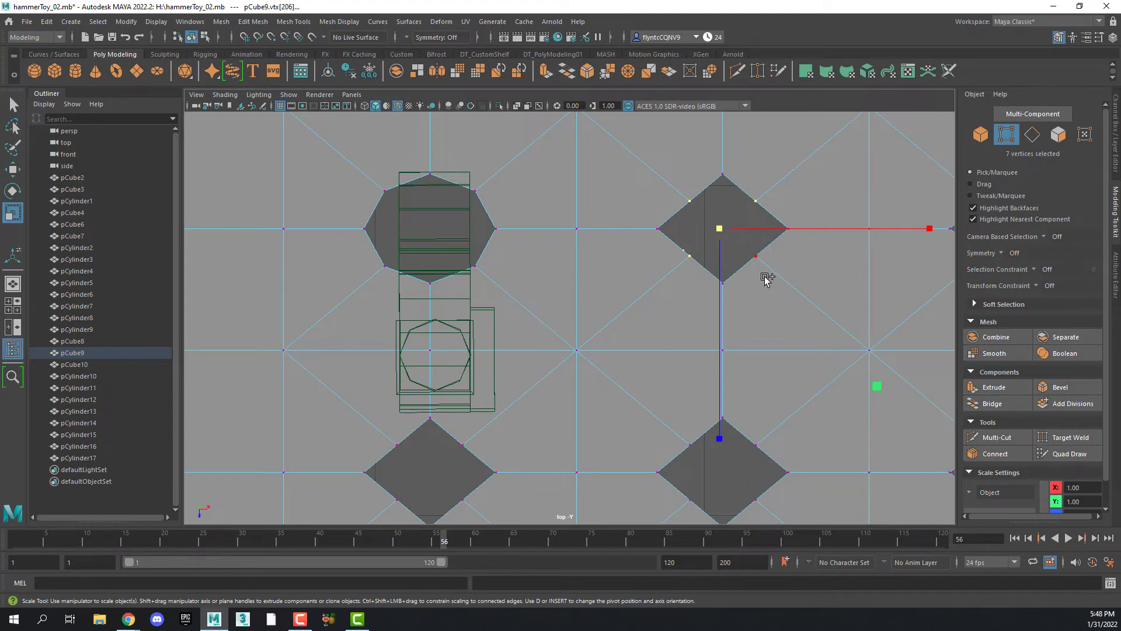
pyautogui.moveTo(723, 233); pyautogui.dragTo(774, 272)
pyautogui.hotkey('ctrl', 'z')
pyautogui.hotkey('ctrl', 'z')
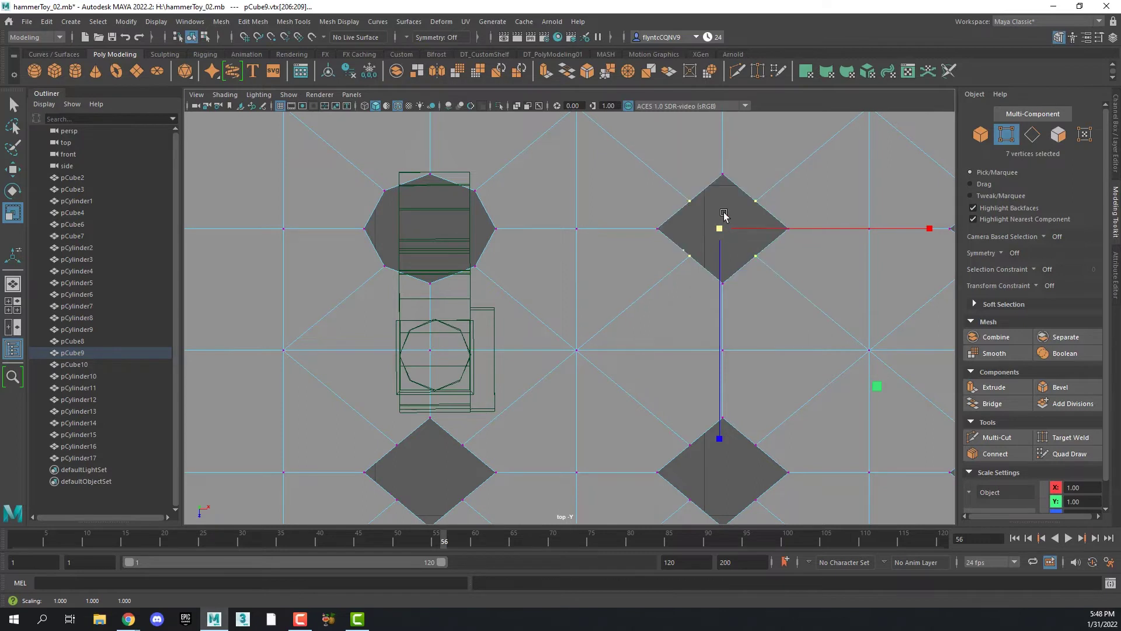
pyautogui.click(683, 235)
pyautogui.moveTo(682, 235); pyautogui.dragTo(768, 270)
pyautogui.keyDown('shift'); pyautogui.moveTo(743, 188); pyautogui.dragTo(743, 220); pyautogui.keyUp('shift')
# Scale the front-left hole's side-midpoint vertices outward together until the diamond becomes a rounded octagon
pyautogui.moveTo(383, 428); pyautogui.dragTo(474, 454)
pyautogui.keyDown('shift'); pyautogui.moveTo(386, 489); pyautogui.dragTo(412, 515); pyautogui.keyUp('shift')
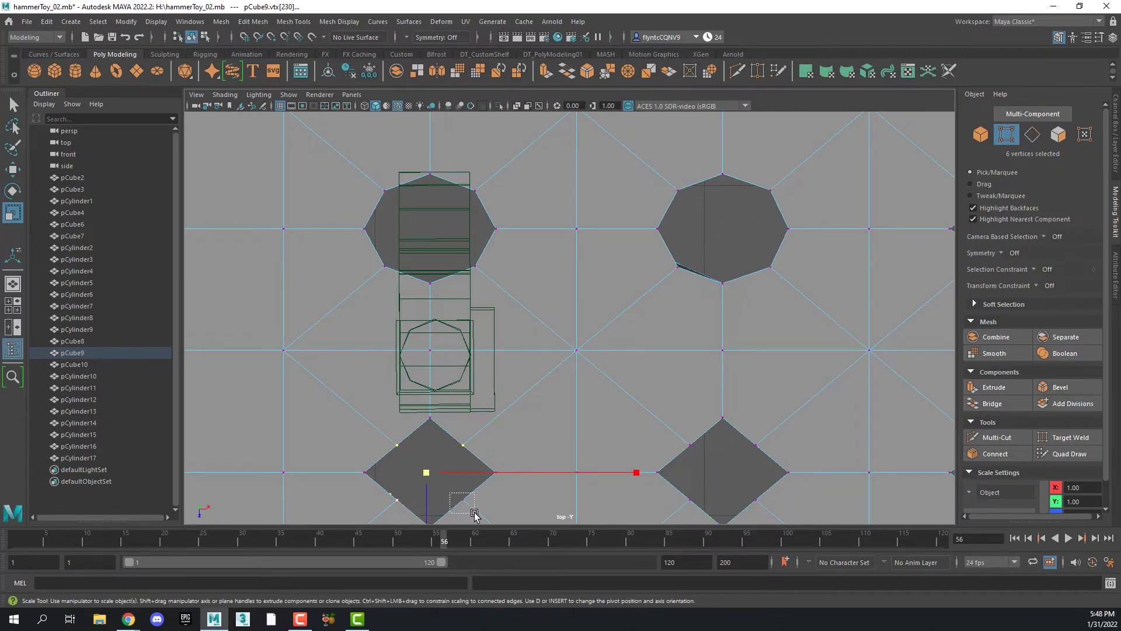
pyautogui.keyDown('shift'); pyautogui.moveTo(425, 473); pyautogui.dragTo(450, 461); pyautogui.keyUp('shift')
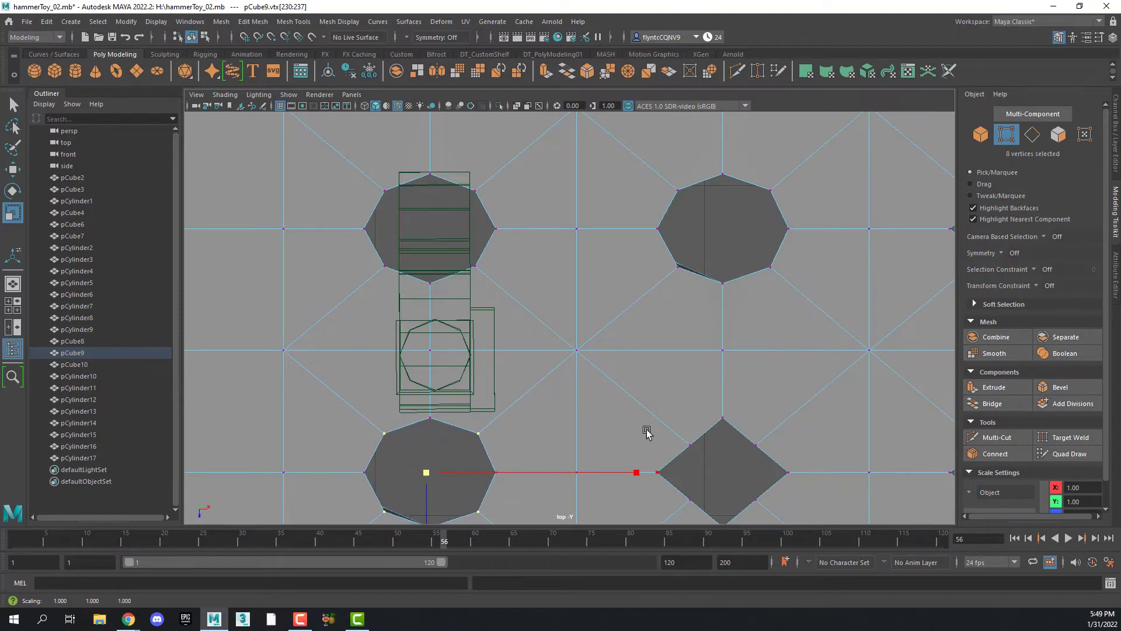
# Scale the side-midpoint vertices of the second front-row hole outward to round it into an octagon
pyautogui.moveTo(673, 425); pyautogui.dragTo(764, 464)
pyautogui.keyDown('alt'); pyautogui.moveTo(739, 476); pyautogui.dragTo(646, 343, button='middle'); pyautogui.keyUp('alt')
pyautogui.keyDown('shift'); pyautogui.moveTo(697, 337); pyautogui.dragTo(708, 305); pyautogui.keyUp('shift')
# Scale the side-midpoint vertices of the third front-row hole outward to form an octagon
pyautogui.keyDown('alt'); pyautogui.moveTo(783, 380); pyautogui.dragTo(423, 411, button='middle'); pyautogui.keyUp('alt')
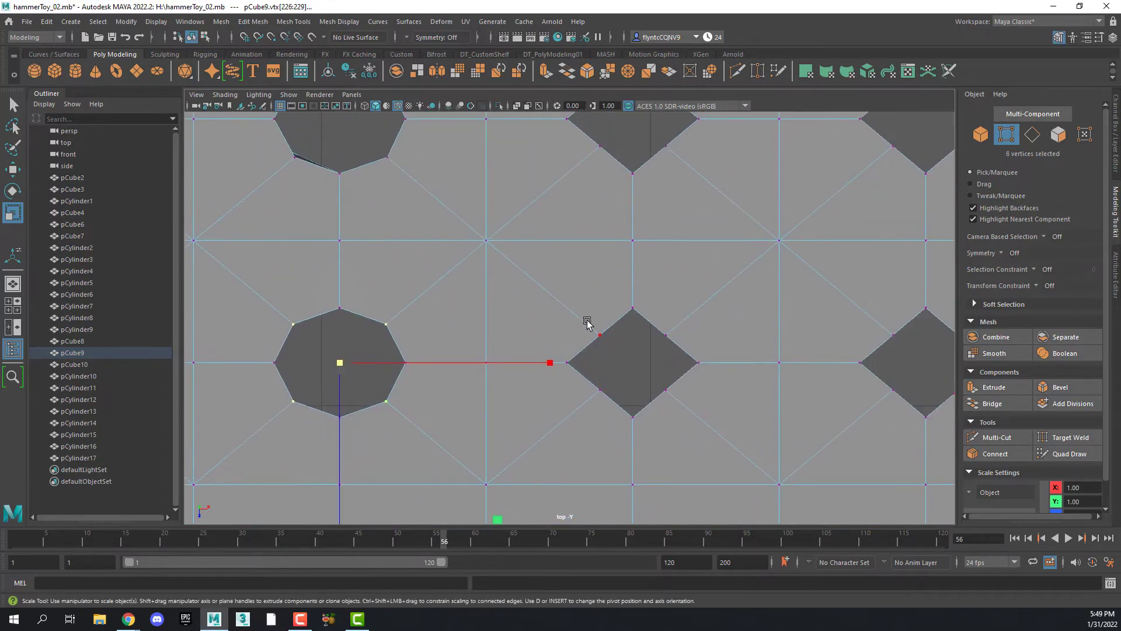
pyautogui.moveTo(587, 319); pyautogui.dragTo(614, 350)
pyautogui.keyDown('shift'); pyautogui.moveTo(650, 315); pyautogui.dragTo(686, 350); pyautogui.keyUp('shift')
pyautogui.keyDown('shift'); pyautogui.moveTo(586, 377); pyautogui.dragTo(618, 411); pyautogui.keyUp('shift')
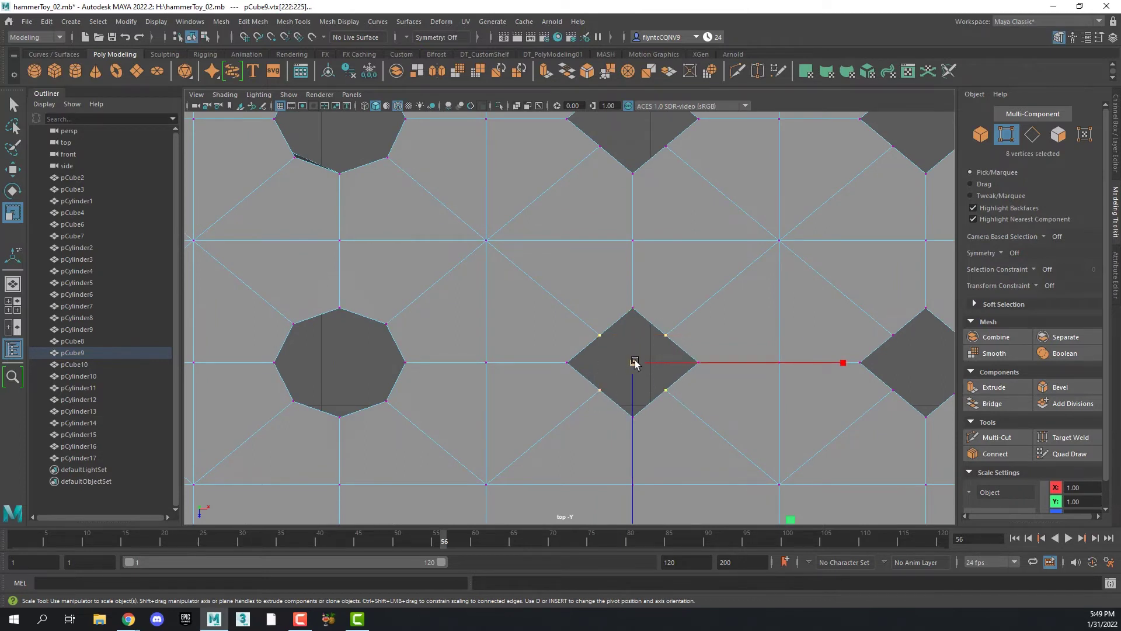
pyautogui.moveTo(635, 362); pyautogui.dragTo(662, 350)
# Round the third back-row hole into an octagon by scaling its side-midpoint vertices outward
pyautogui.keyDown('alt'); pyautogui.moveTo(685, 251); pyautogui.dragTo(655, 374, button='middle'); pyautogui.keyUp('alt')
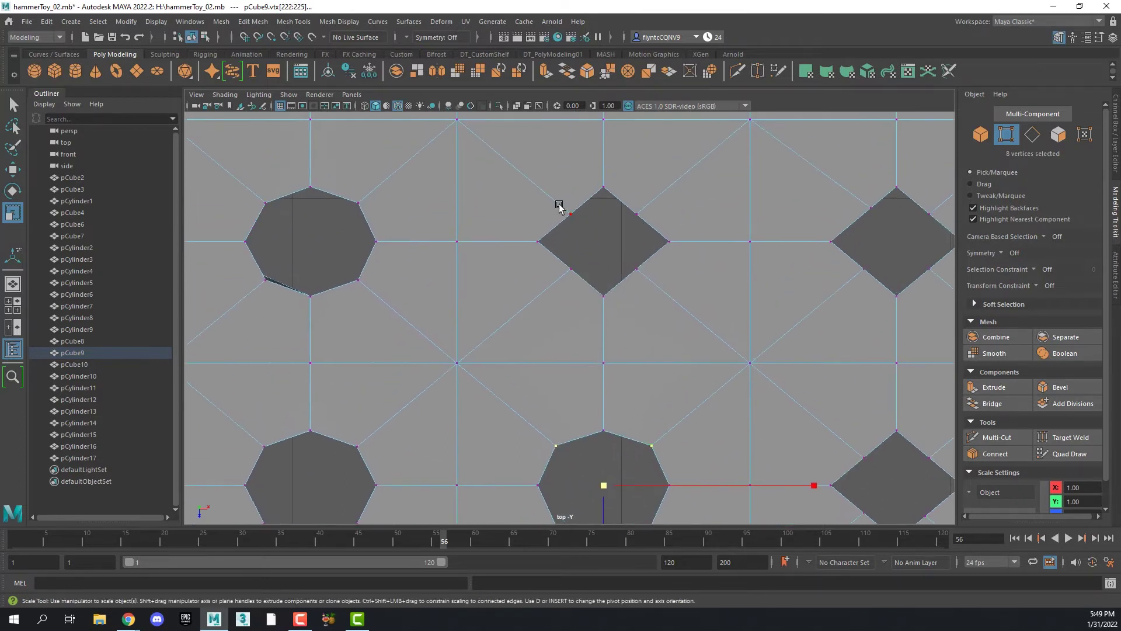
pyautogui.moveTo(558, 205); pyautogui.dragTo(584, 225)
pyautogui.keyDown('shift'); pyautogui.moveTo(627, 202); pyautogui.dragTo(649, 227); pyautogui.keyUp('shift')
pyautogui.keyDown('shift'); pyautogui.moveTo(559, 256); pyautogui.dragTo(584, 280); pyautogui.keyUp('shift')
pyautogui.moveTo(604, 242); pyautogui.dragTo(631, 238)
pyautogui.keyDown('alt'); pyautogui.moveTo(761, 289); pyautogui.dragTo(494, 331, button='middle'); pyautogui.keyUp('alt')
pyautogui.moveTo(588, 237); pyautogui.dragTo(669, 262)
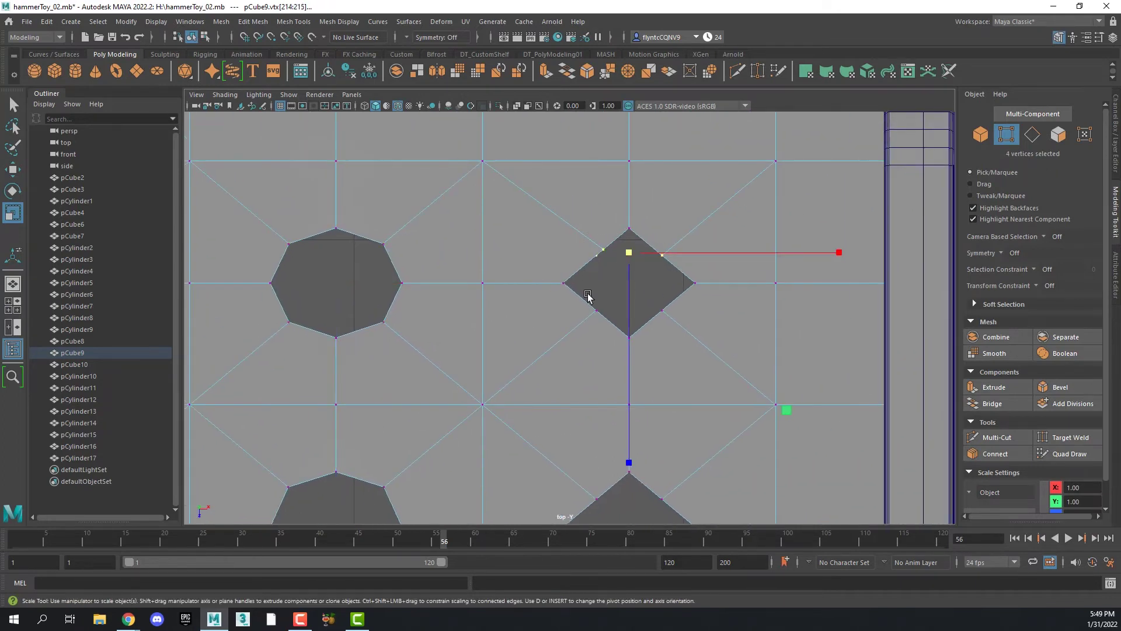
pyautogui.keyDown('shift'); pyautogui.moveTo(587, 296); pyautogui.dragTo(671, 339); pyautogui.keyUp('shift')
pyautogui.moveTo(628, 280); pyautogui.dragTo(643, 243)
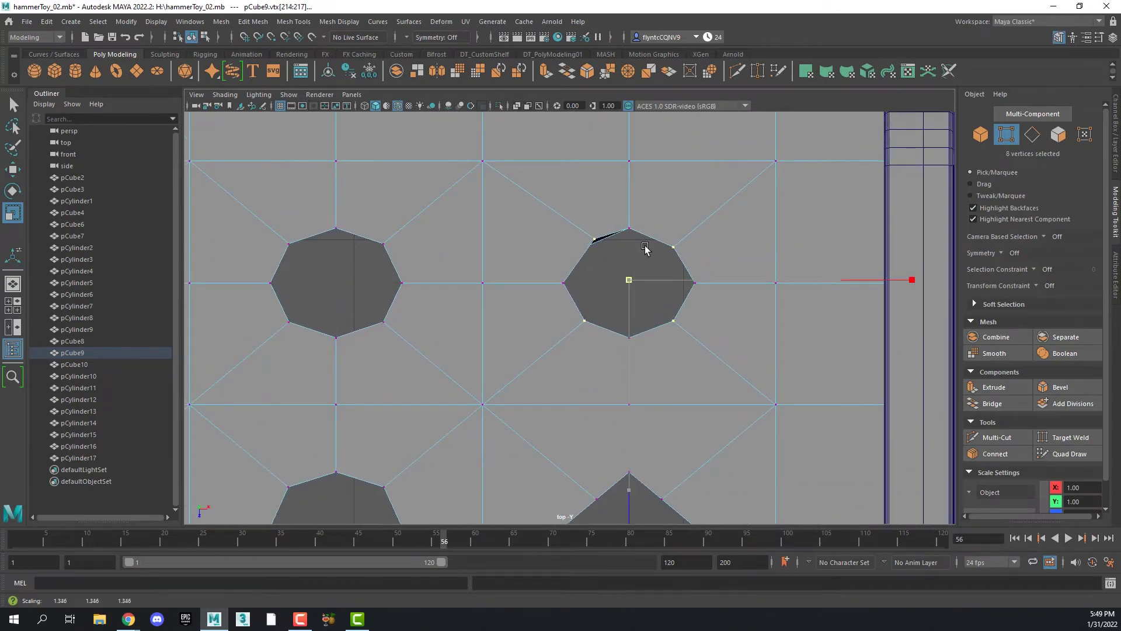
pyautogui.hotkey('ctrl', 'z')
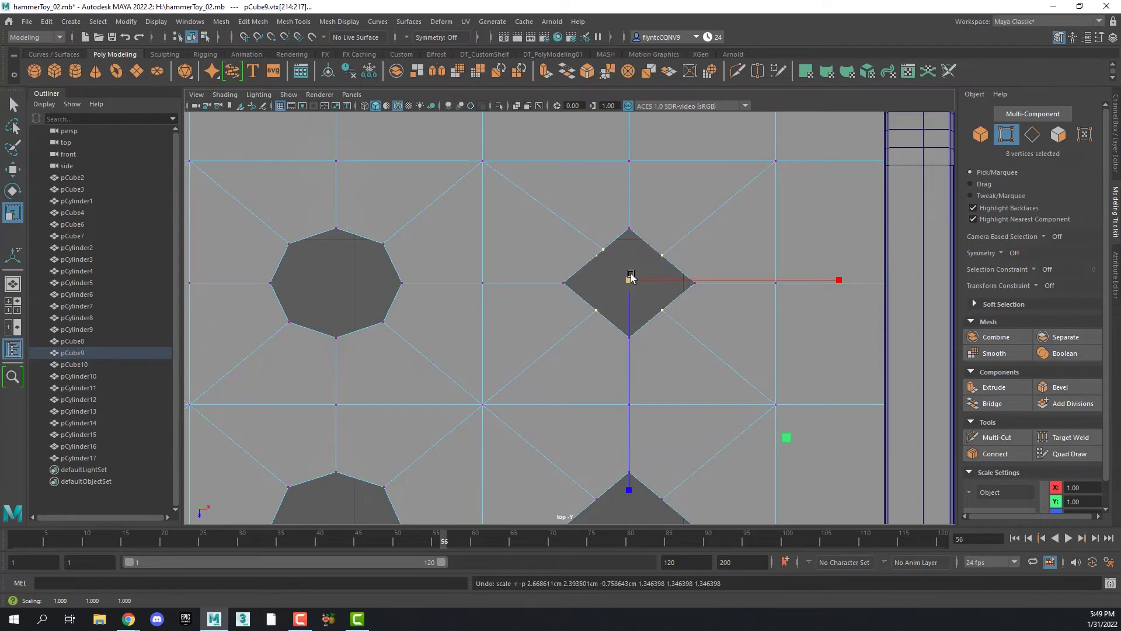
# Reselect the side-midpoint vertices of the fourth back-row hole and scale them outward into an octagon
pyautogui.click(580, 235)
pyautogui.moveTo(576, 231); pyautogui.dragTo(612, 272)
pyautogui.keyDown('shift'); pyautogui.moveTo(653, 241); pyautogui.dragTo(672, 264); pyautogui.keyUp('shift')
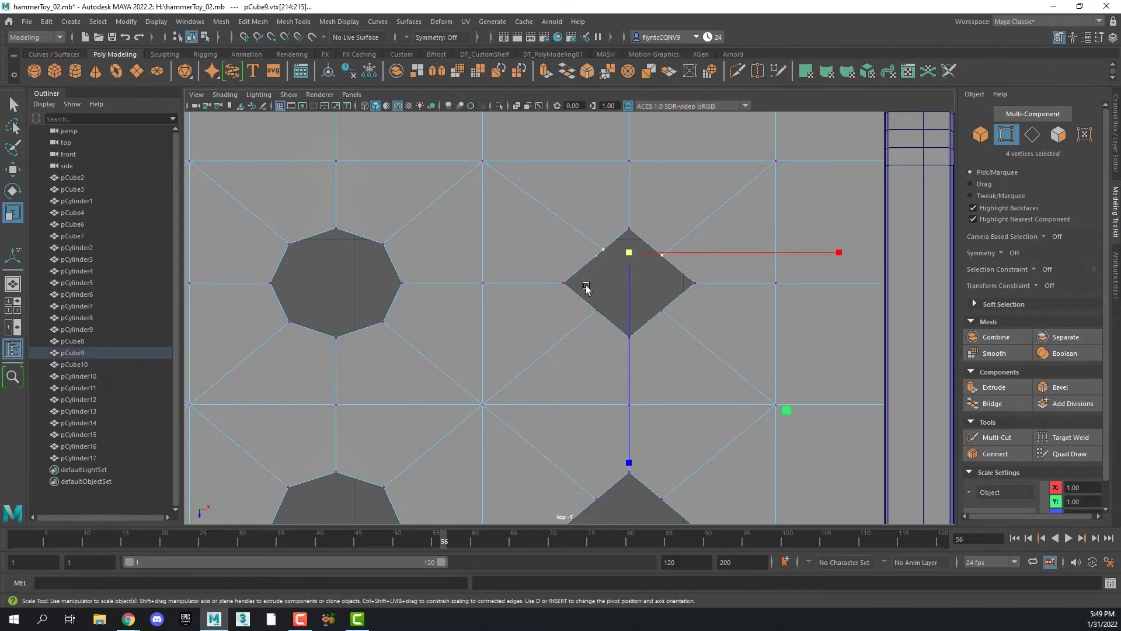
pyautogui.keyDown('shift'); pyautogui.moveTo(578, 297); pyautogui.dragTo(672, 334); pyautogui.keyUp('shift')
pyautogui.moveTo(628, 280); pyautogui.dragTo(656, 257)
# Scale the side-midpoint vertices of the fourth front-row hole outward until the diamond becomes an octagon
pyautogui.keyDown('alt'); pyautogui.moveTo(695, 350); pyautogui.dragTo(695, 161, button='middle'); pyautogui.keyUp('alt')
pyautogui.moveTo(616, 337); pyautogui.dragTo(617, 339)
pyautogui.keyDown('shift'); pyautogui.moveTo(648, 292); pyautogui.dragTo(676, 329); pyautogui.keyUp('shift')
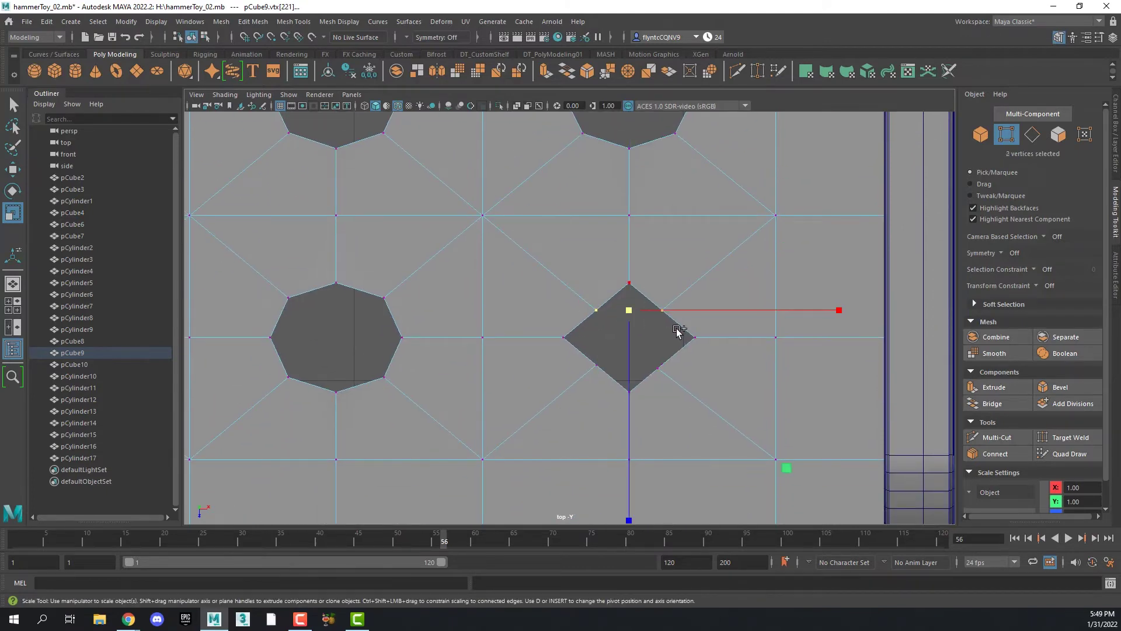
pyautogui.keyDown('shift'); pyautogui.moveTo(597, 371); pyautogui.dragTo(599, 373); pyautogui.keyUp('shift')
pyautogui.keyDown('shift'); pyautogui.moveTo(646, 355); pyautogui.dragTo(671, 386); pyautogui.keyUp('shift')
pyautogui.moveTo(629, 339); pyautogui.dragTo(656, 302)
# Frame the whole board in the top view and save the scene
pyautogui.scroll(2, 570, 301)
pyautogui.scroll(-12, 572, 303)
pyautogui.scroll(5, 571, 304)
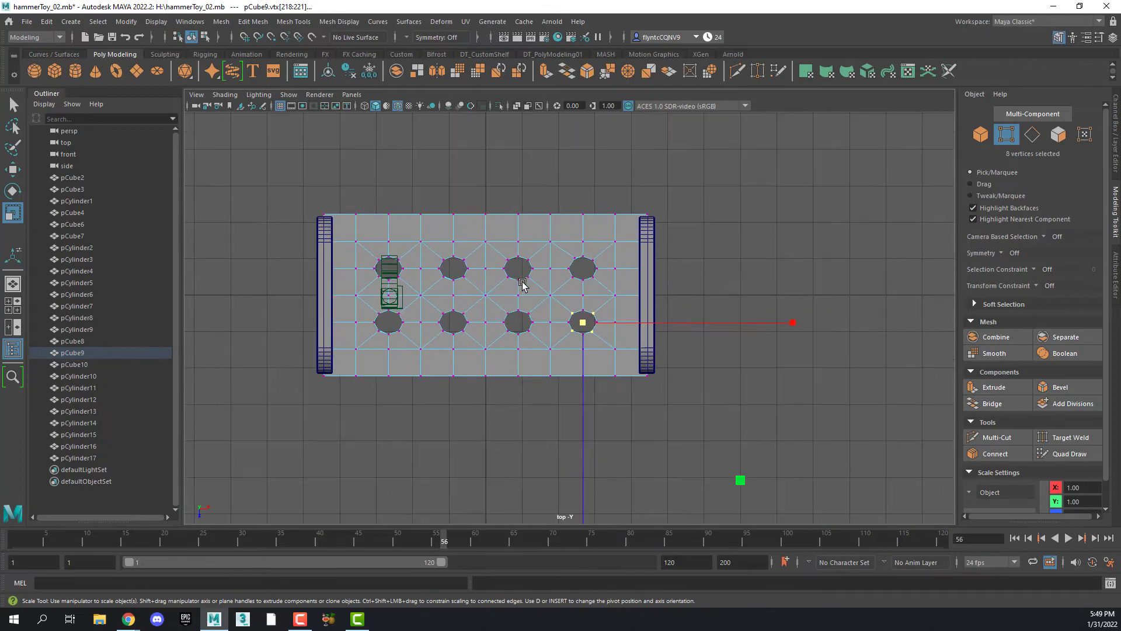
pyautogui.scroll(1, 523, 285)
pyautogui.scroll(-8, 523, 284)
pyautogui.scroll(4, 522, 284)
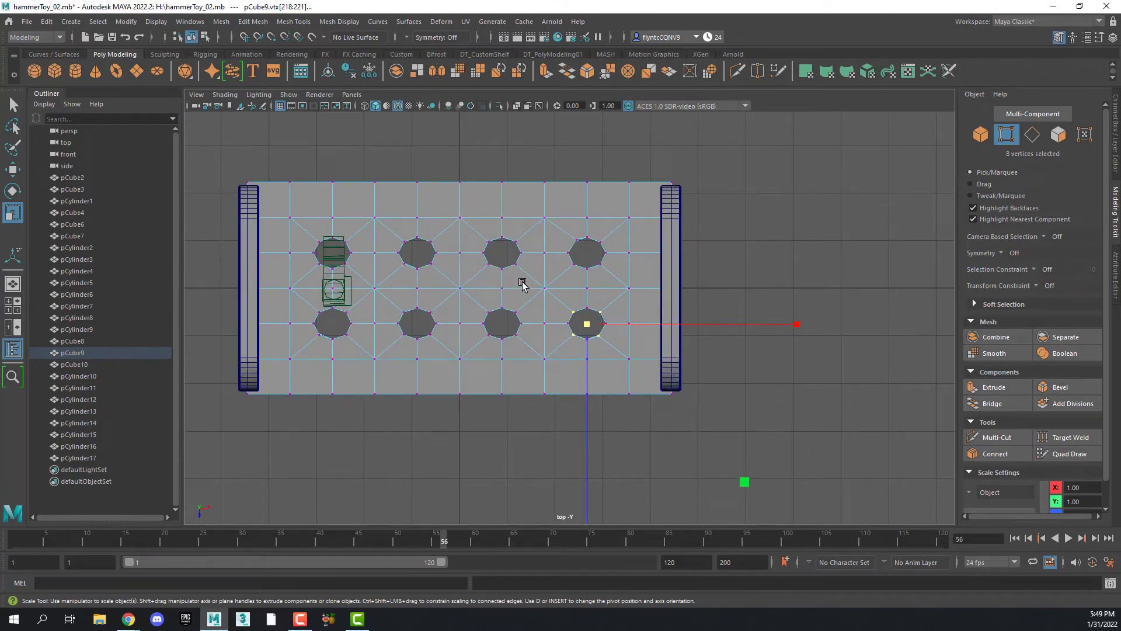
pyautogui.hotkey('ctrl', 's')
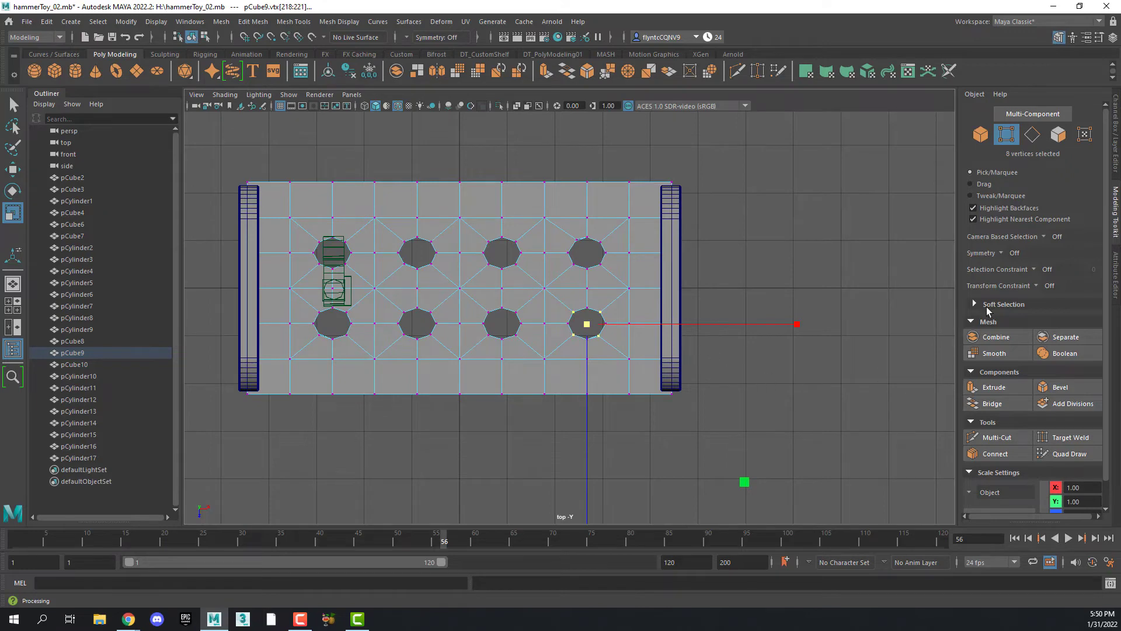
# Make layer3 with the pegs visible, set its display type to Template, and clear the vertex selection
pyautogui.click(1115, 265)
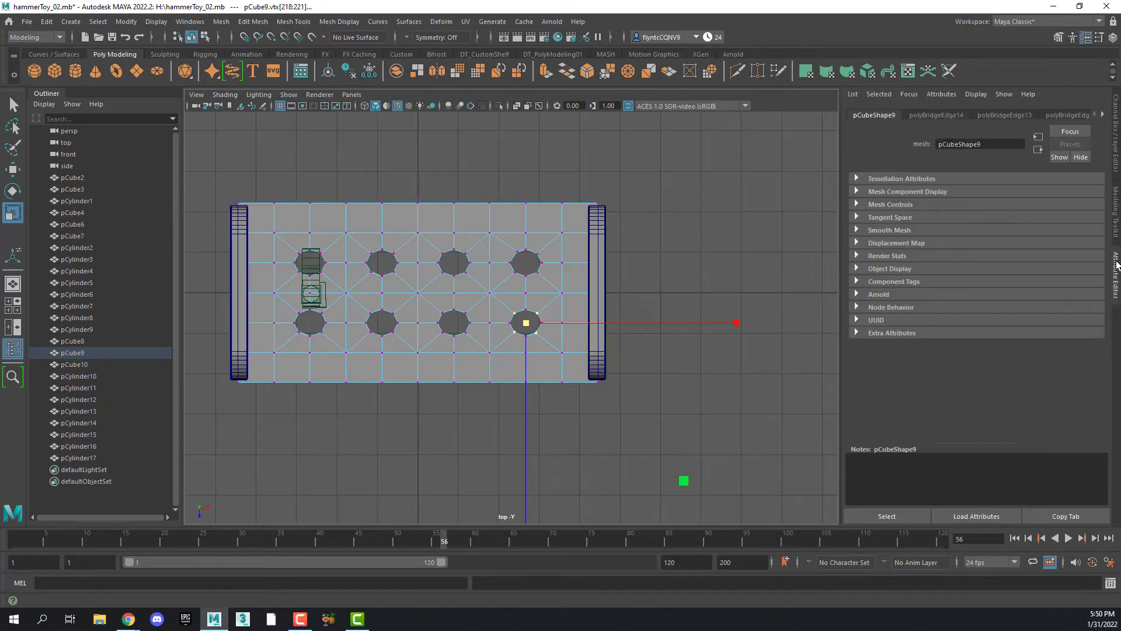
pyautogui.click(1115, 162)
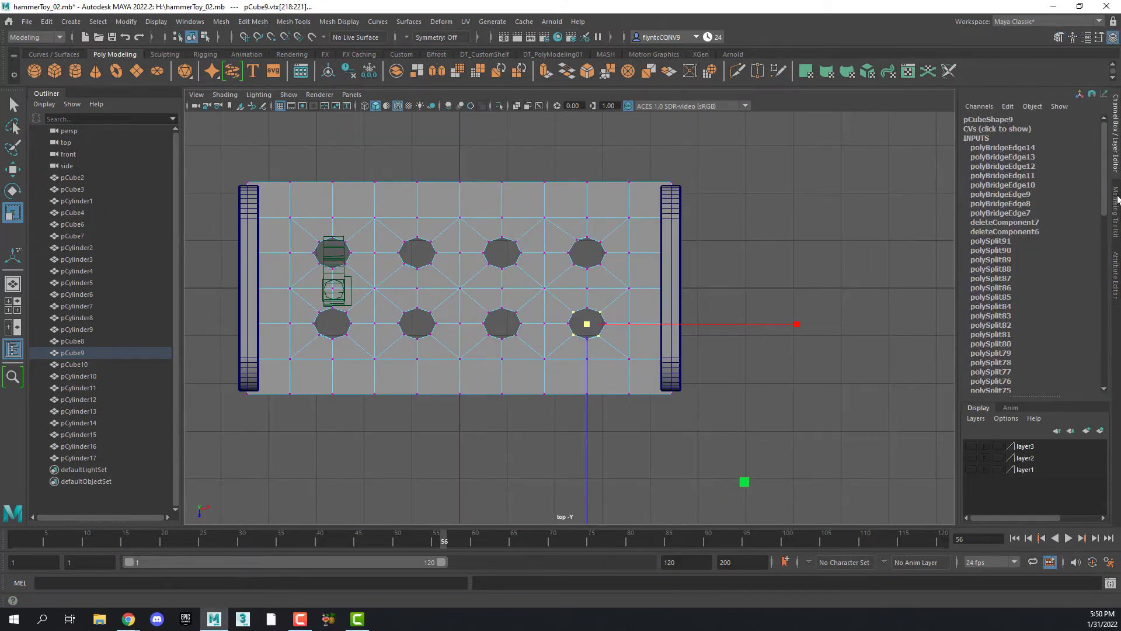
pyautogui.click(969, 447)
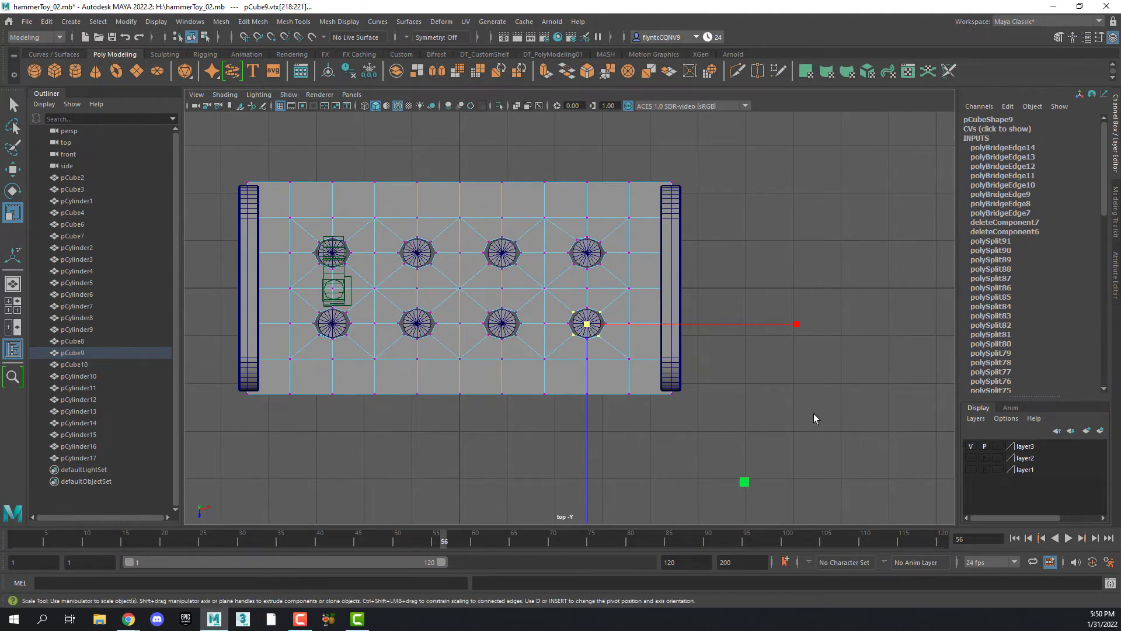
pyautogui.scroll(-3, 428, 260)
pyautogui.scroll(7, 450, 275)
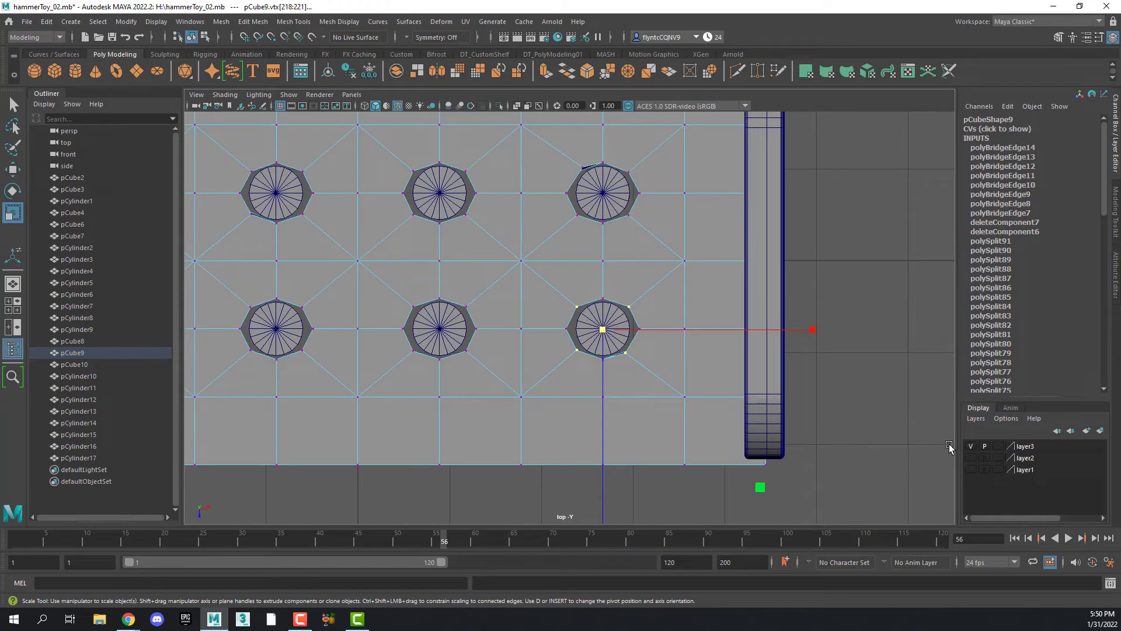
pyautogui.click(998, 446)
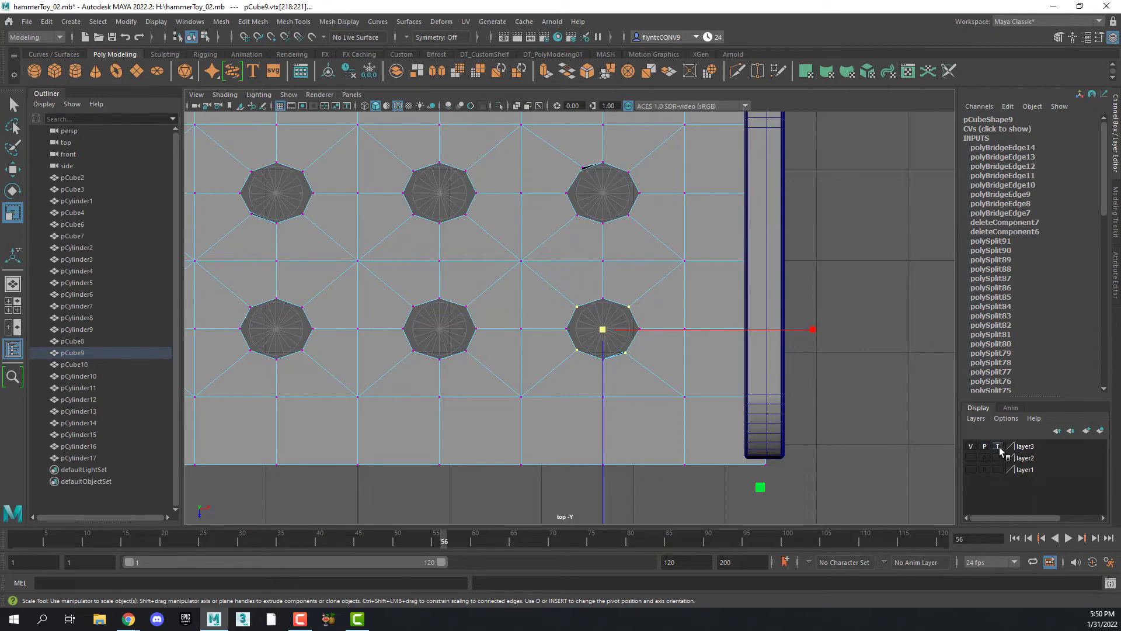
pyautogui.click(604, 195)
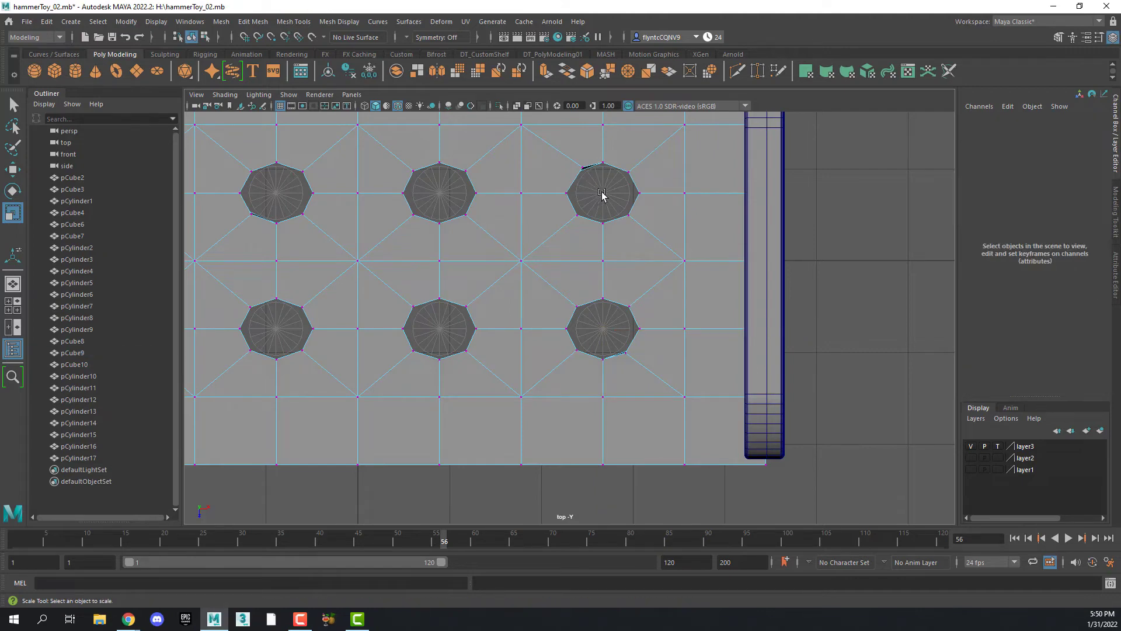
# Examine how the templated pegs fit inside the holes, finishing close up on the back-left hole
pyautogui.keyDown('alt'); pyautogui.moveTo(366, 260); pyautogui.dragTo(758, 328, button='middle'); pyautogui.keyUp('alt')
pyautogui.scroll(-4, 497, 261)
pyautogui.scroll(2, 554, 281)
pyautogui.scroll(3, 550, 282)
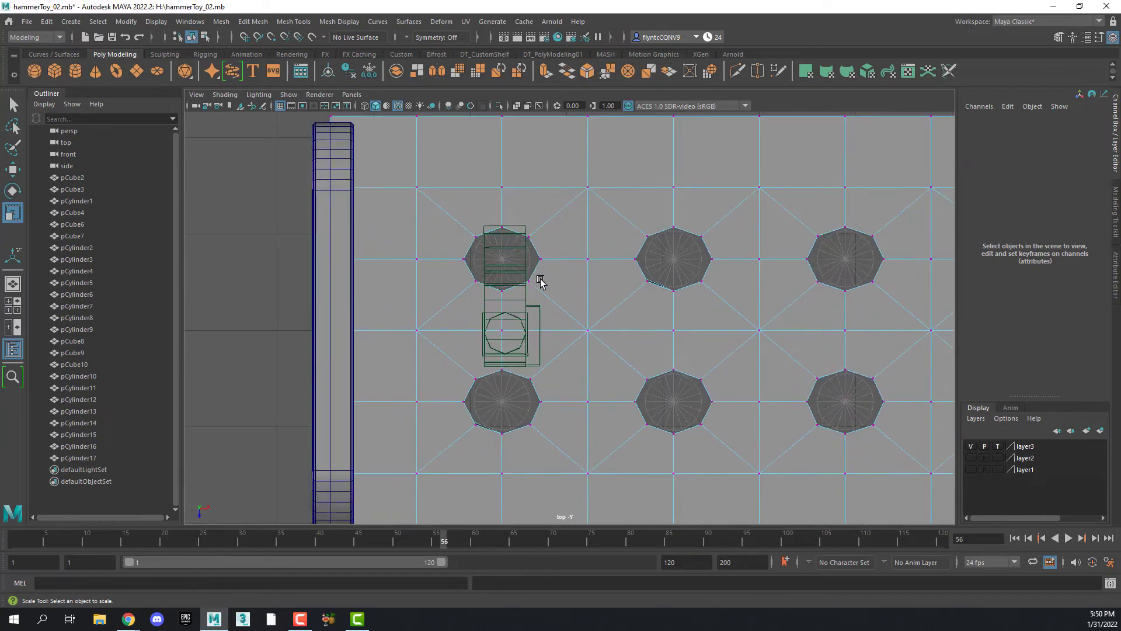
pyautogui.scroll(-2, 543, 281)
pyautogui.scroll(5, 529, 278)
pyautogui.scroll(3, 525, 268)
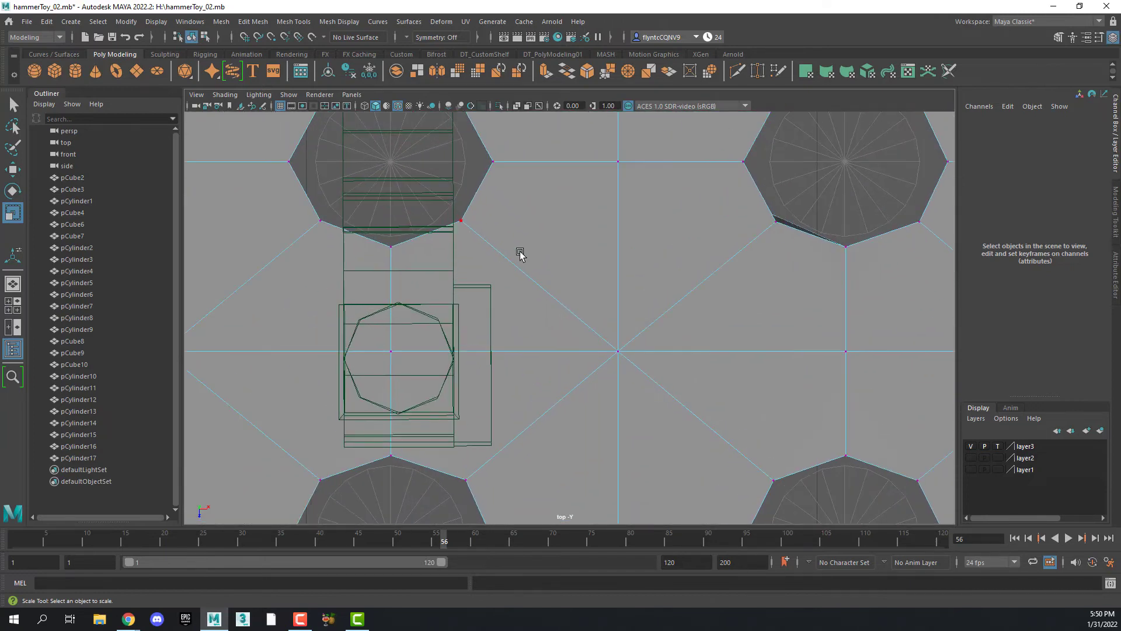
pyautogui.keyDown('alt'); pyautogui.moveTo(493, 227); pyautogui.dragTo(601, 346, button='middle'); pyautogui.keyUp('alt')
pyautogui.scroll(3, 601, 347)
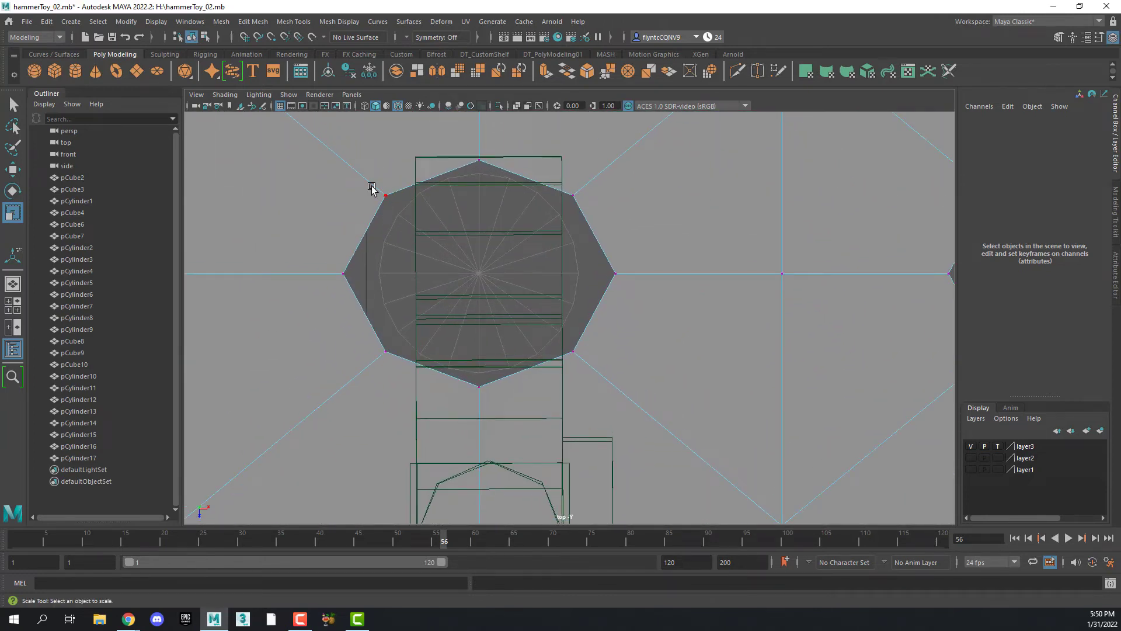
pyautogui.moveTo(371, 182); pyautogui.dragTo(418, 226)
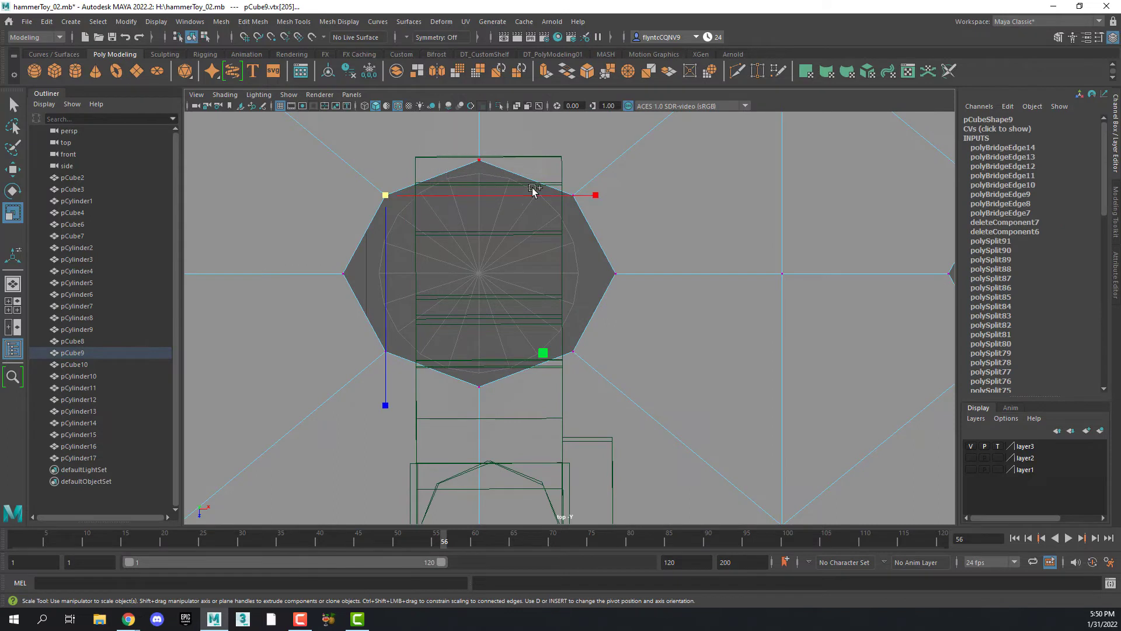
pyautogui.keyDown('shift'); pyautogui.moveTo(534, 193); pyautogui.dragTo(605, 225); pyautogui.keyUp('shift')
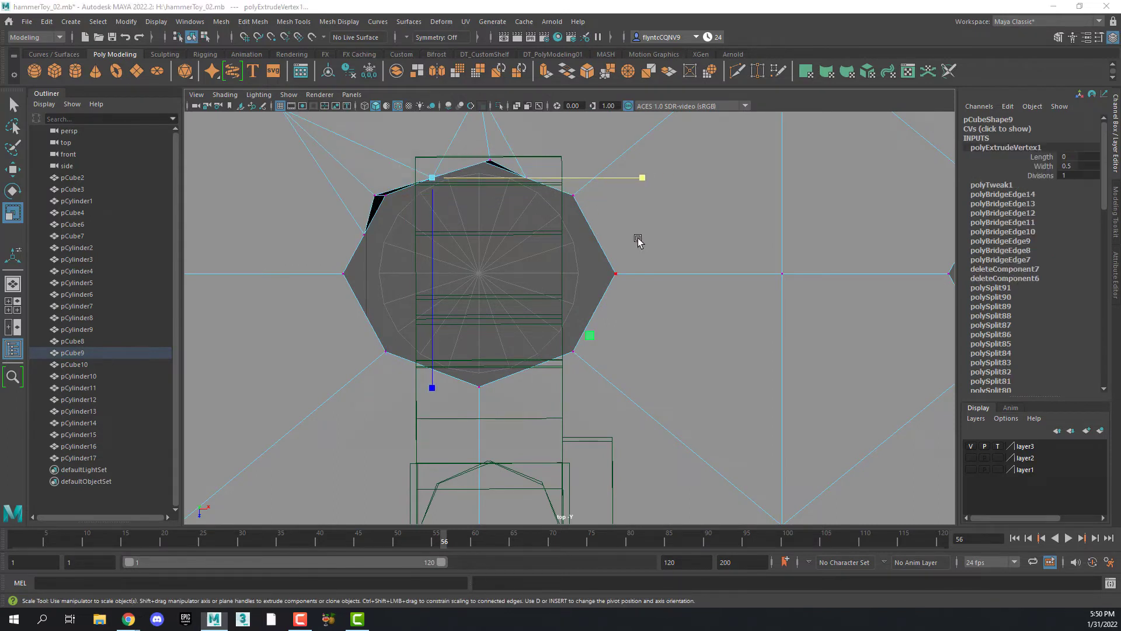
pyautogui.hotkey('ctrl', 'z')
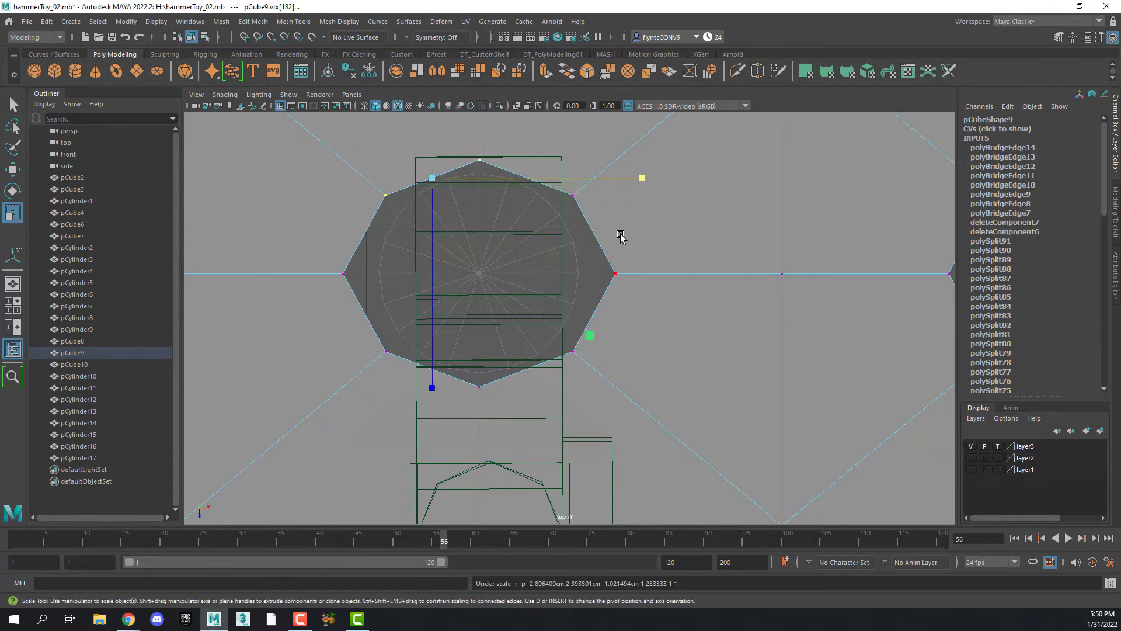
pyautogui.keyDown('shift'); pyautogui.click(564, 190); pyautogui.keyUp('shift')
pyautogui.click(615, 264)
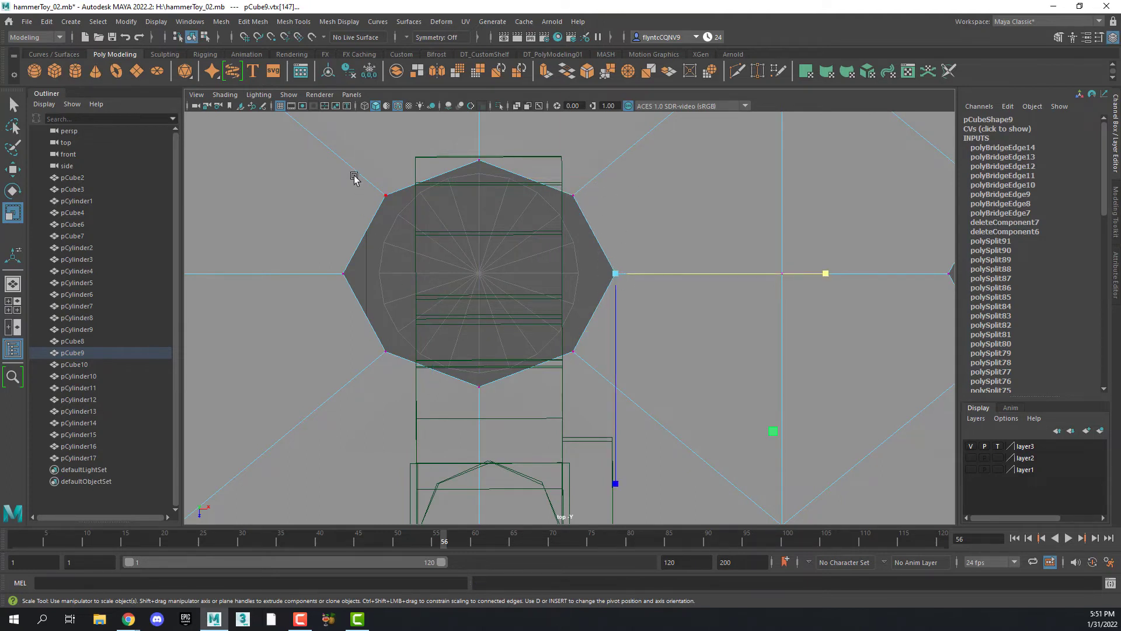
# Select all the border vertices of the back-left hole and scale them down uniformly to about 0.94
pyautogui.click(387, 199)
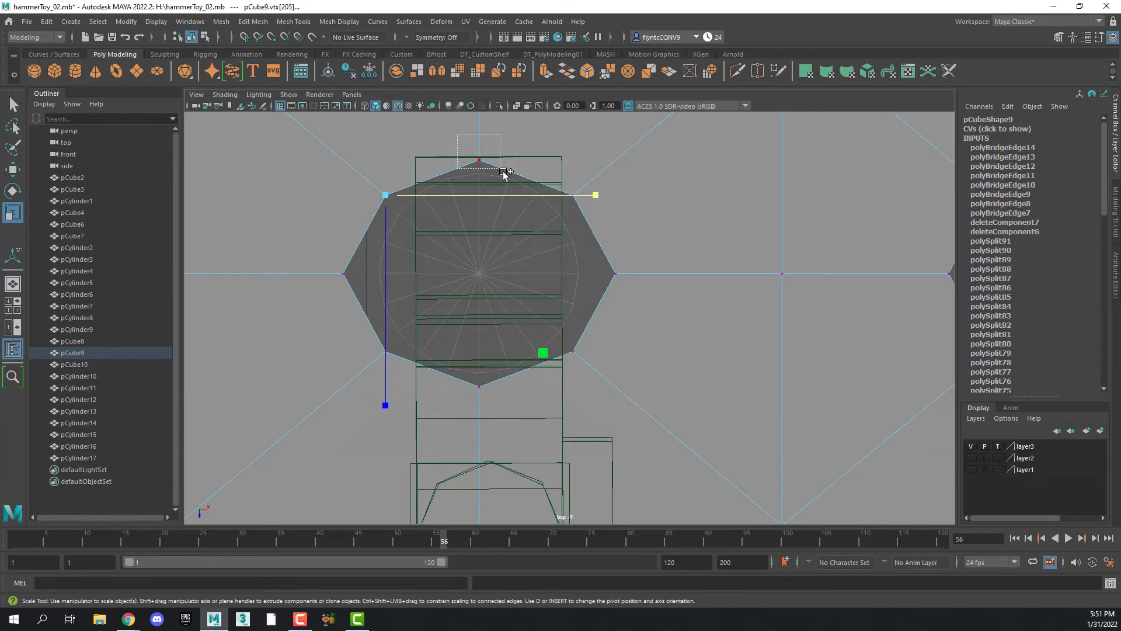
pyautogui.keyDown('shift'); pyautogui.moveTo(502, 170); pyautogui.dragTo(503, 172); pyautogui.keyUp('shift')
pyautogui.keyDown('shift'); pyautogui.moveTo(599, 228); pyautogui.dragTo(624, 334); pyautogui.keyUp('shift')
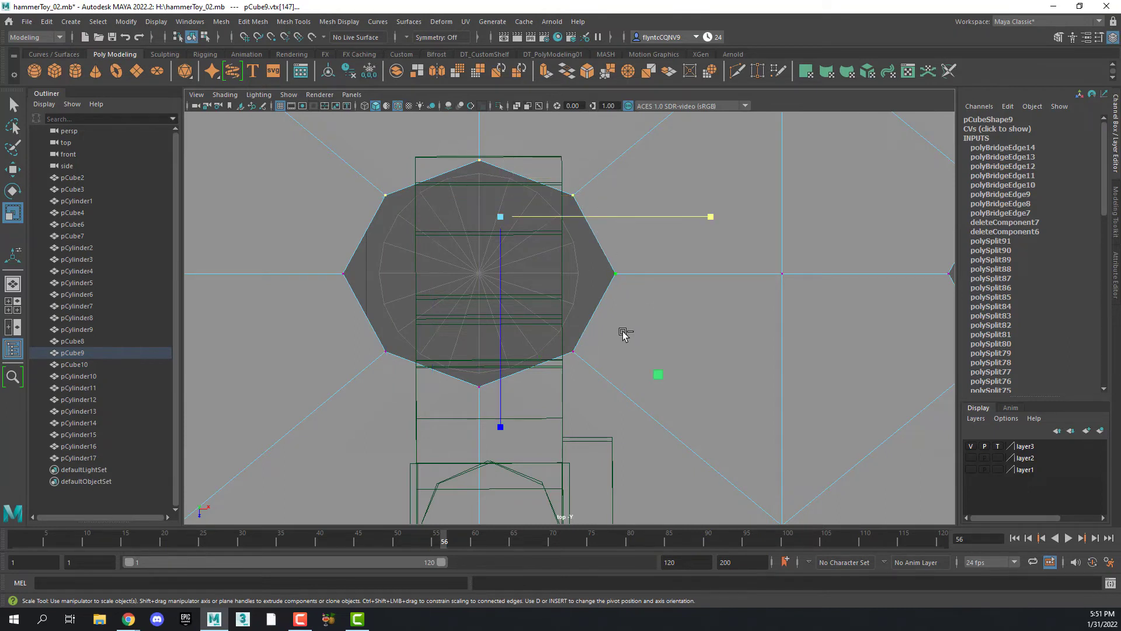
pyautogui.keyDown('shift'); pyautogui.moveTo(432, 382); pyautogui.dragTo(523, 396); pyautogui.keyUp('shift')
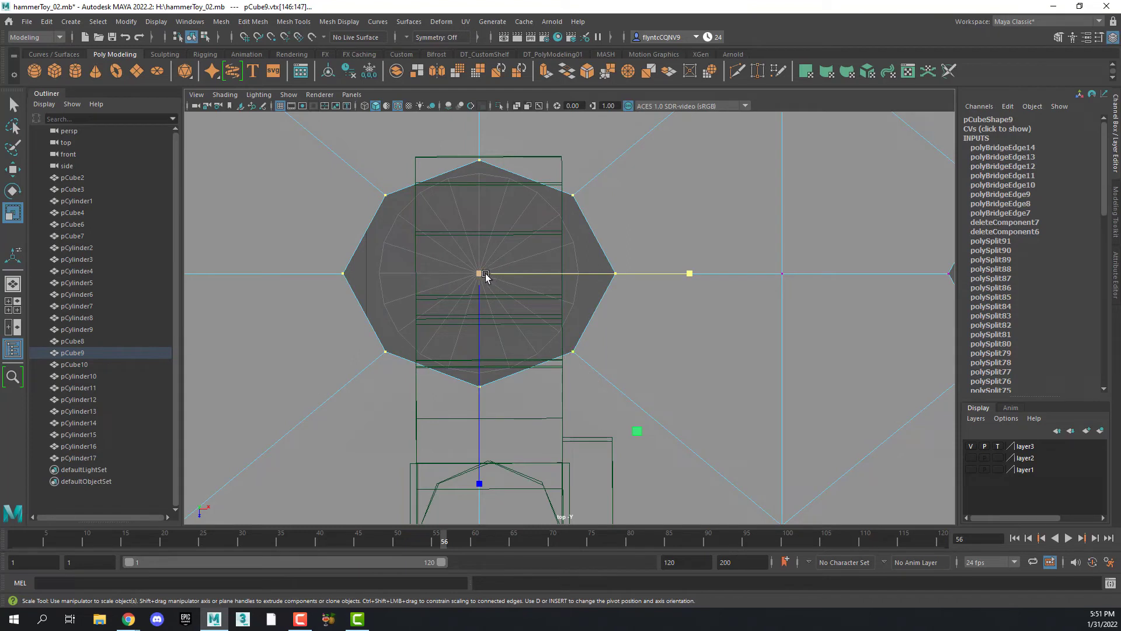
pyautogui.moveTo(485, 275); pyautogui.dragTo(474, 278)
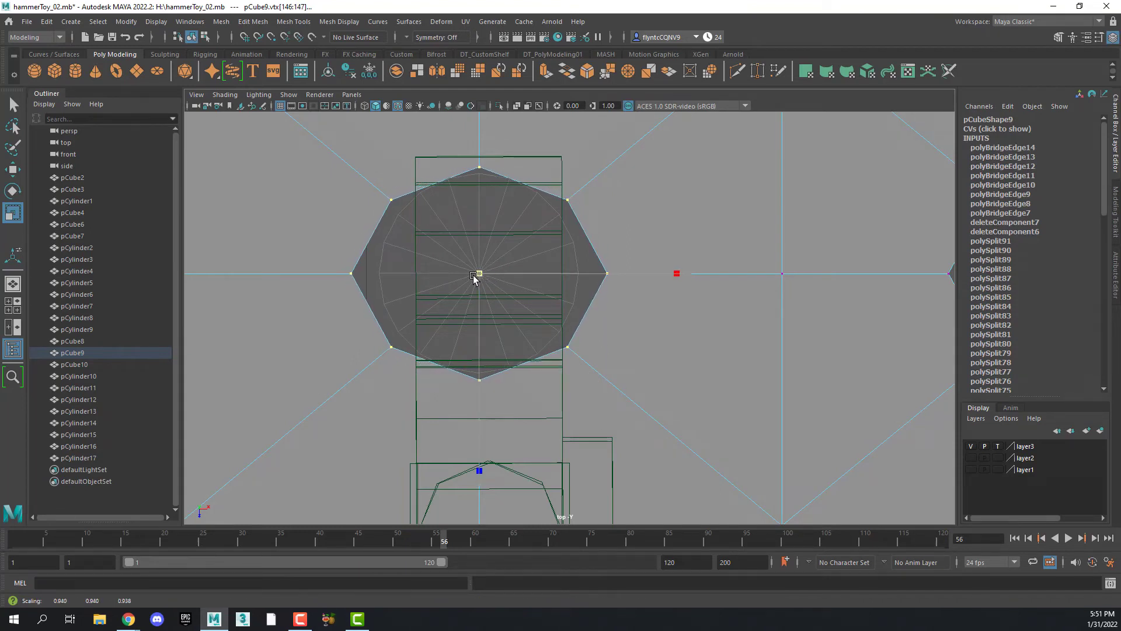
# Scale the back-left hole's two outermost side vertices toward each other along X to about 0.83, closer to the peg outline
pyautogui.moveTo(333, 257); pyautogui.dragTo(359, 297)
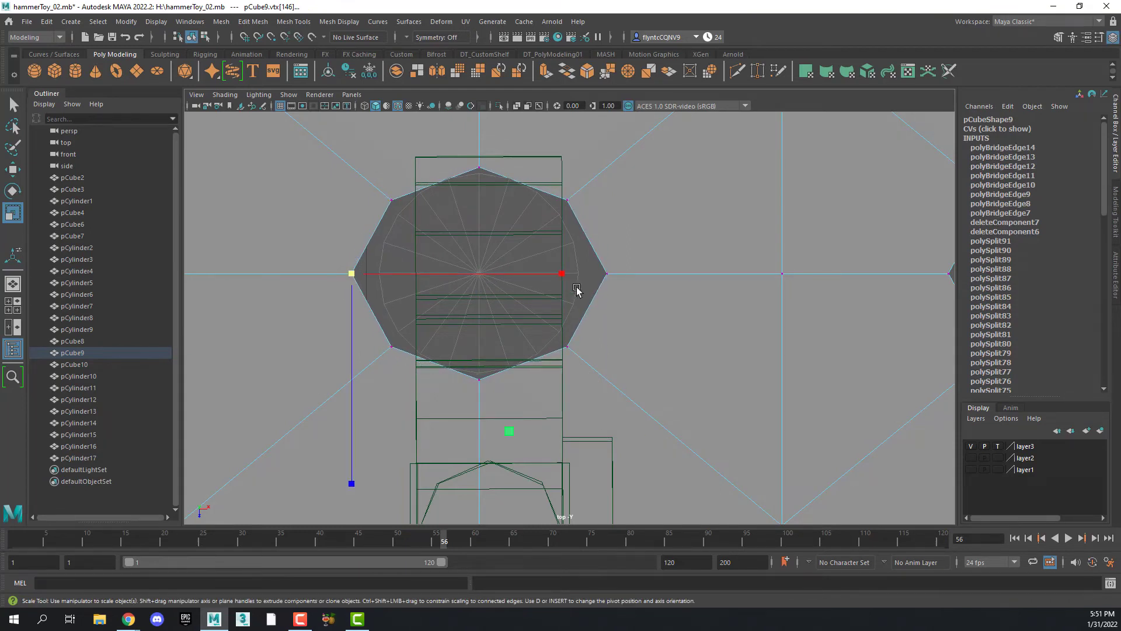
pyautogui.keyDown('shift'); pyautogui.moveTo(592, 256); pyautogui.dragTo(624, 293); pyautogui.keyUp('shift')
pyautogui.moveTo(684, 274); pyautogui.dragTo(649, 278)
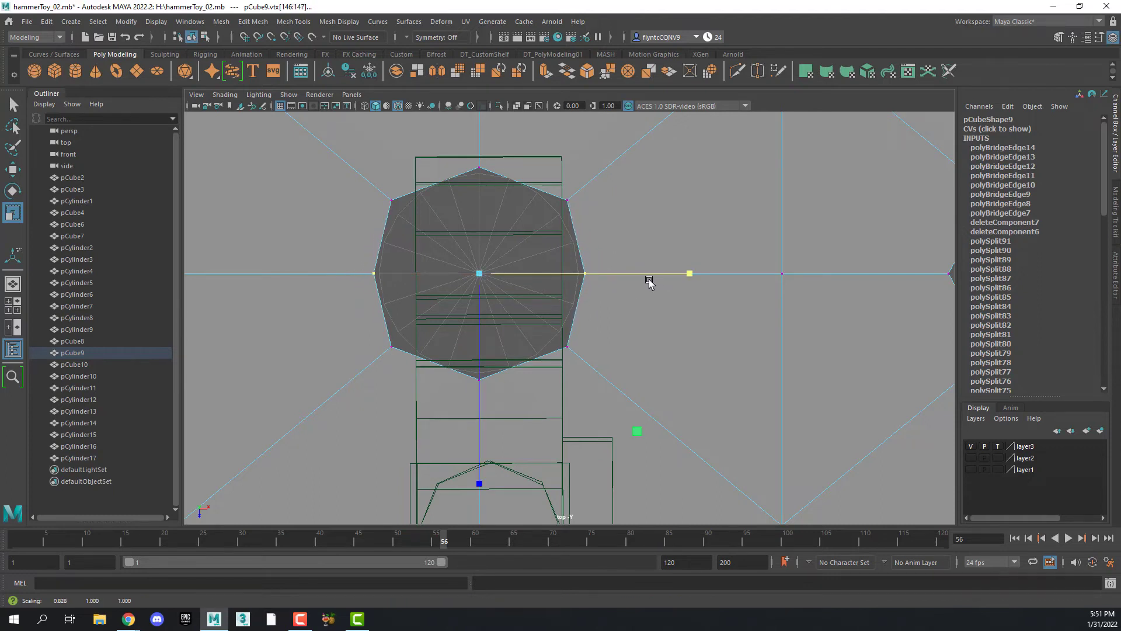
# Scale the back-left hole's two upper diagonal vertices closer together along X and move them slightly toward the hole's center along Z
pyautogui.click(366, 190)
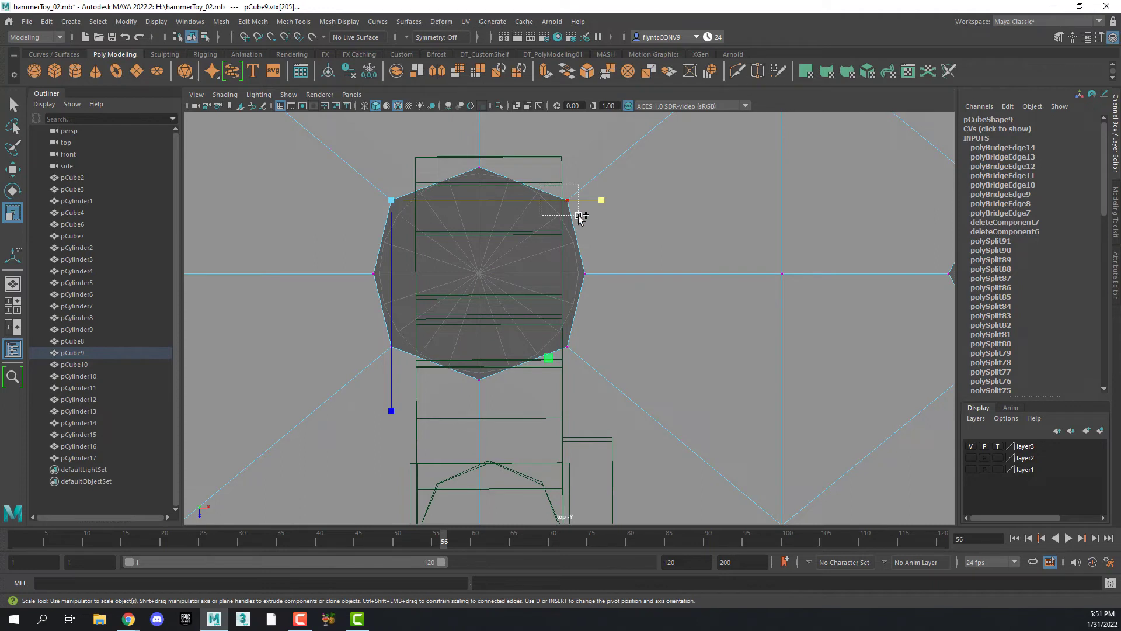
pyautogui.keyDown('shift'); pyautogui.moveTo(580, 217); pyautogui.dragTo(581, 217); pyautogui.keyUp('shift')
pyautogui.moveTo(694, 206); pyautogui.dragTo(670, 201)
pyautogui.click(13, 169)
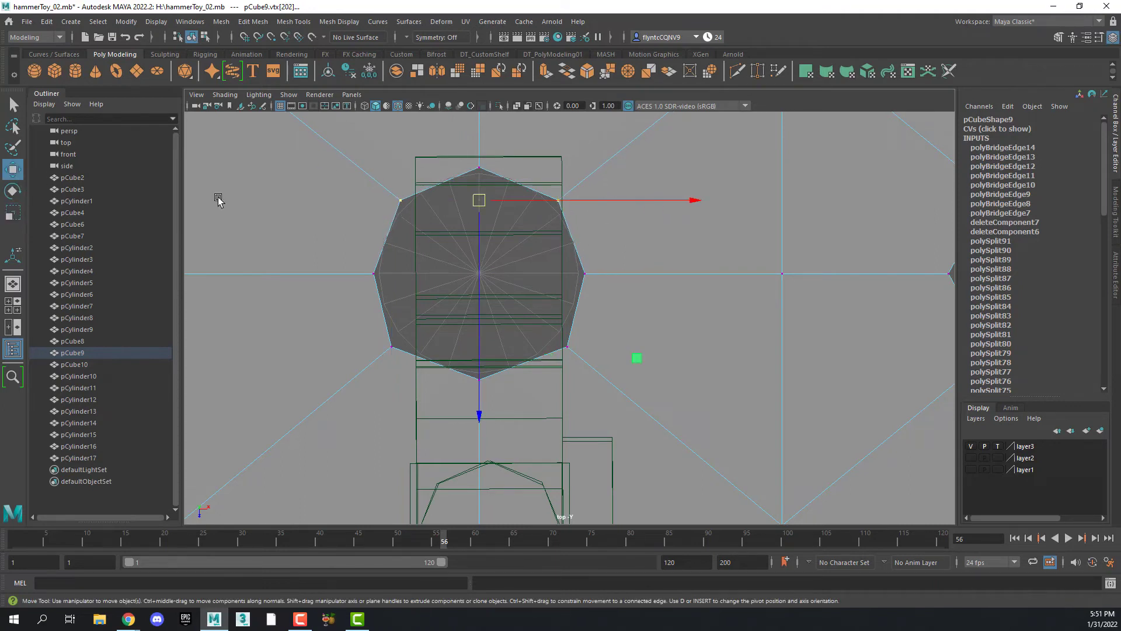
pyautogui.moveTo(479, 416); pyautogui.dragTo(480, 422)
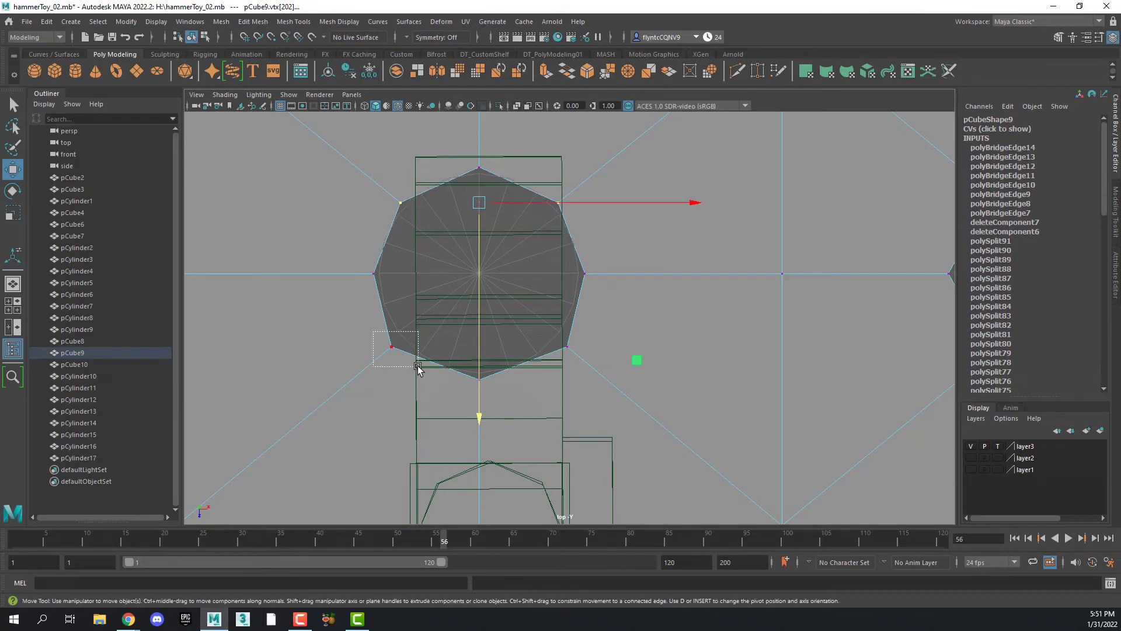
# Move the back-left hole's two front diagonal vertices slightly inward toward the peg outline
pyautogui.click(391, 347)
pyautogui.moveTo(395, 354); pyautogui.dragTo(401, 349)
pyautogui.click(568, 346)
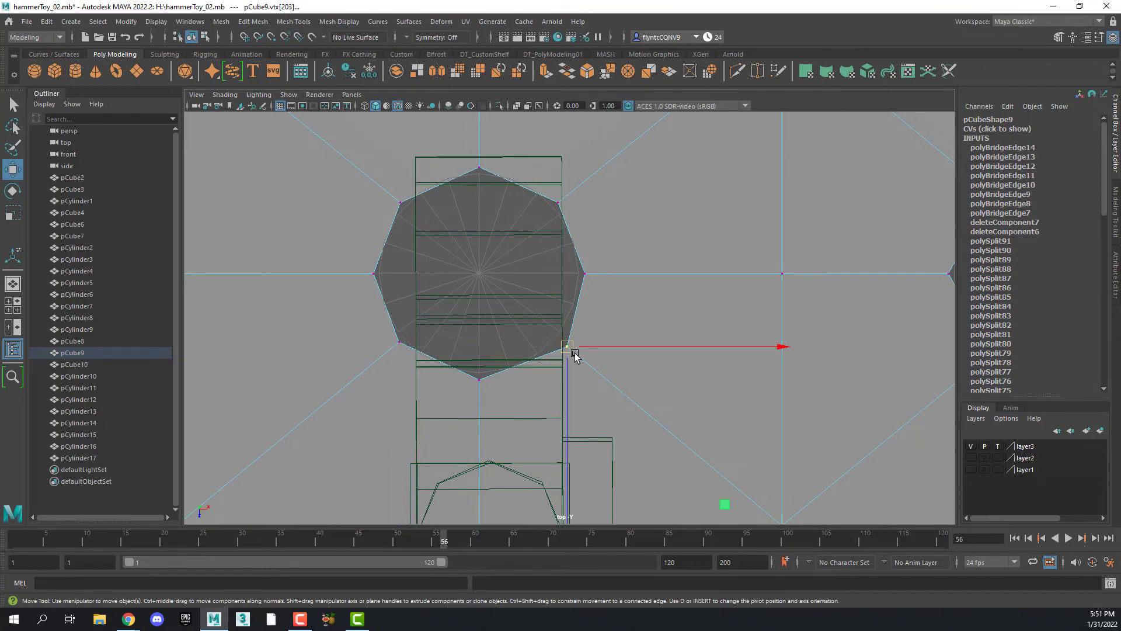
pyautogui.moveTo(572, 348); pyautogui.dragTo(570, 346)
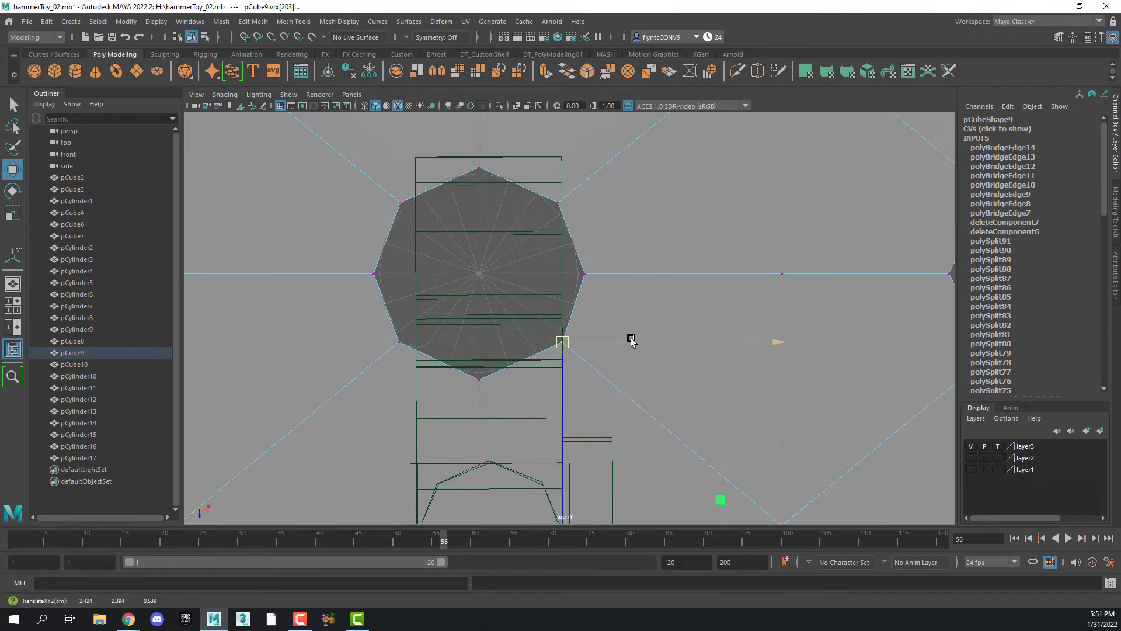
# Select all border vertices of the second hole from the left in the back row and scale them down uniformly
pyautogui.scroll(-10, 637, 342)
pyautogui.scroll(5, 648, 343)
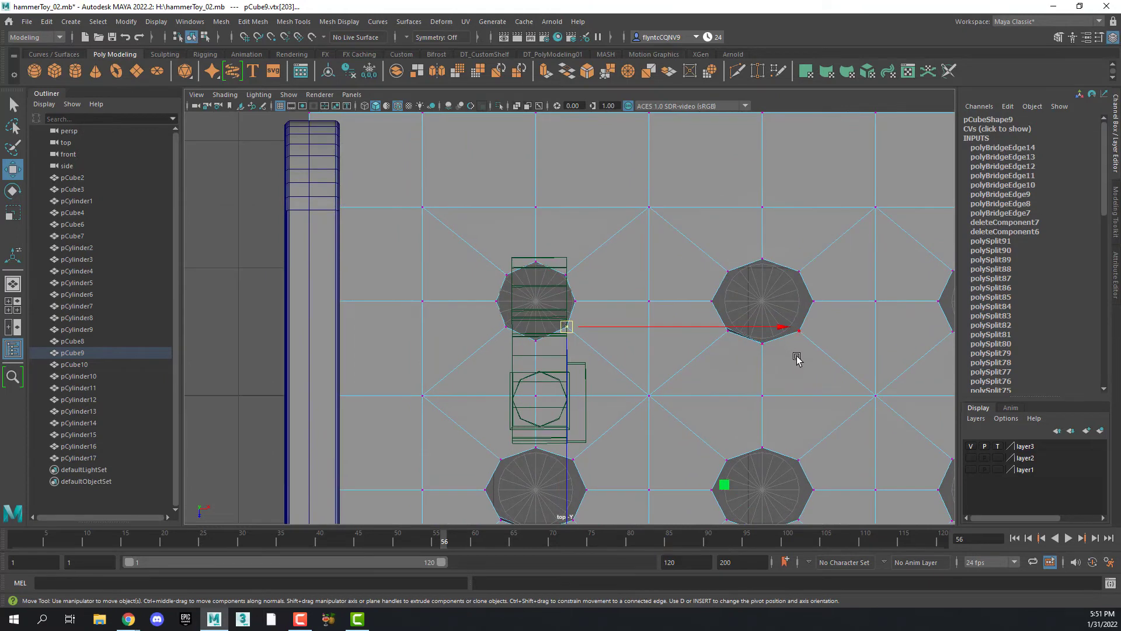
pyautogui.keyDown('alt'); pyautogui.moveTo(797, 358); pyautogui.dragTo(626, 342, button='middle'); pyautogui.keyUp('alt')
pyautogui.scroll(4, 513, 371)
pyautogui.scroll(1, 514, 369)
pyautogui.moveTo(453, 255); pyautogui.dragTo(604, 399)
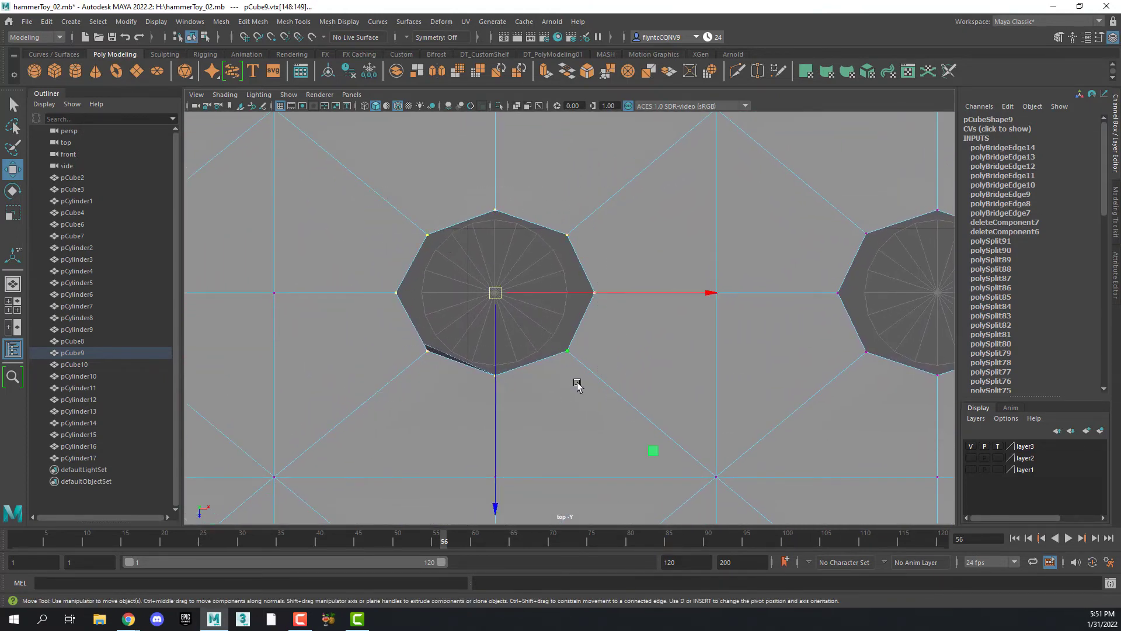
pyautogui.click(11, 212)
pyautogui.moveTo(490, 295); pyautogui.dragTo(492, 296)
# Move the front-right diagonal, rightmost and back-right diagonal vertices of the second back-row hole inward toward the peg outline
pyautogui.click(559, 358)
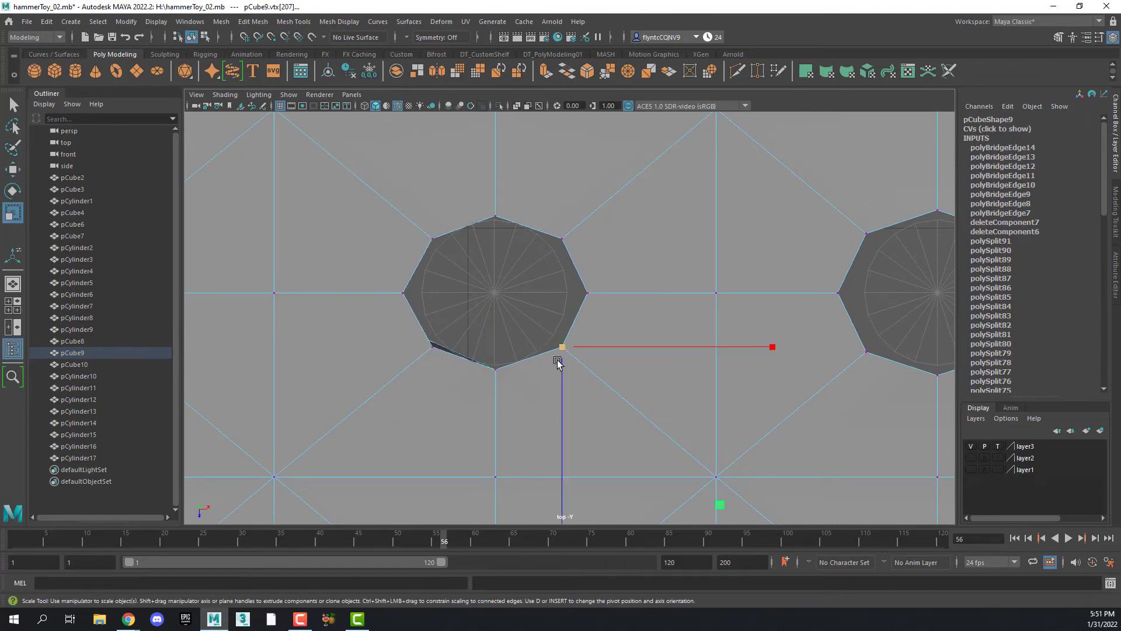
pyautogui.press('w')
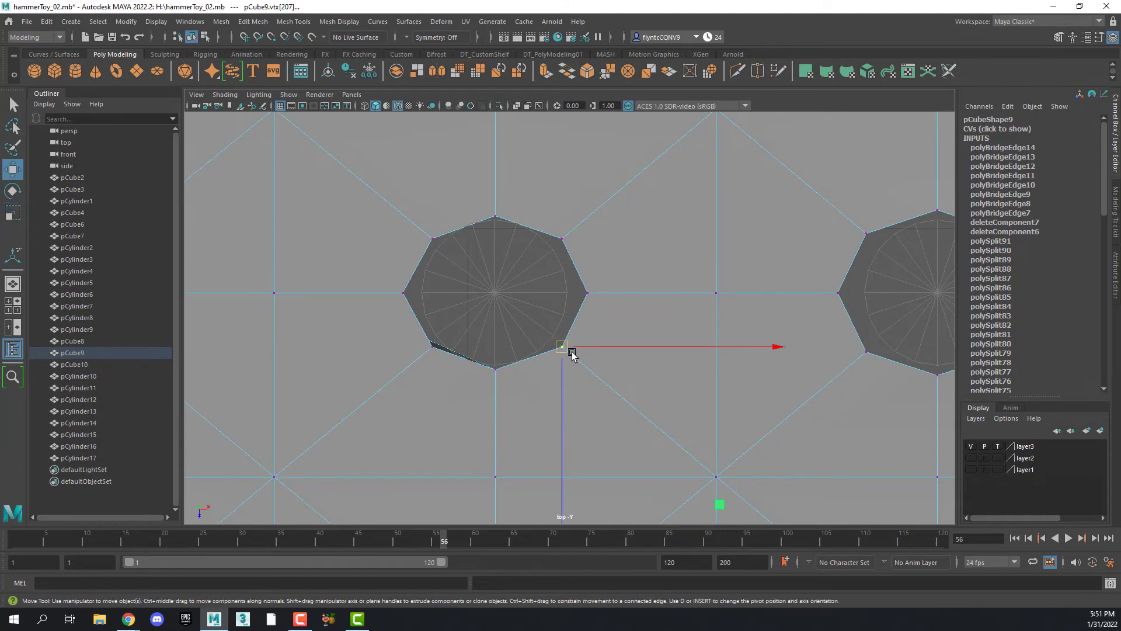
pyautogui.moveTo(571, 352); pyautogui.dragTo(555, 343)
pyautogui.click(588, 295)
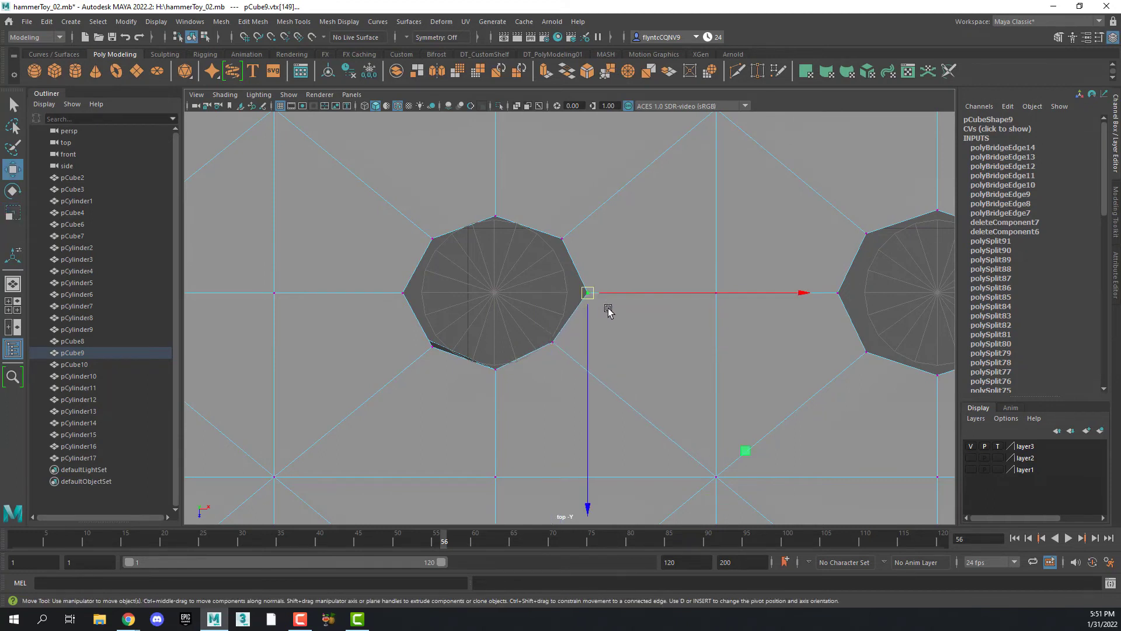
pyautogui.moveTo(590, 296); pyautogui.dragTo(576, 295)
pyautogui.click(564, 239)
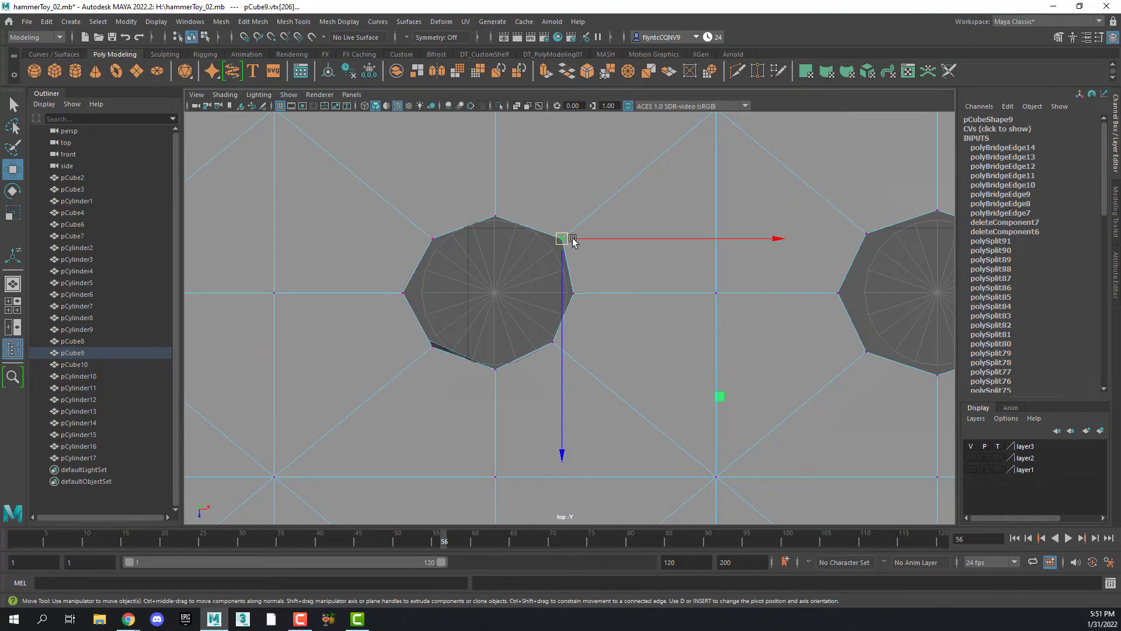
pyautogui.moveTo(563, 238); pyautogui.dragTo(553, 240)
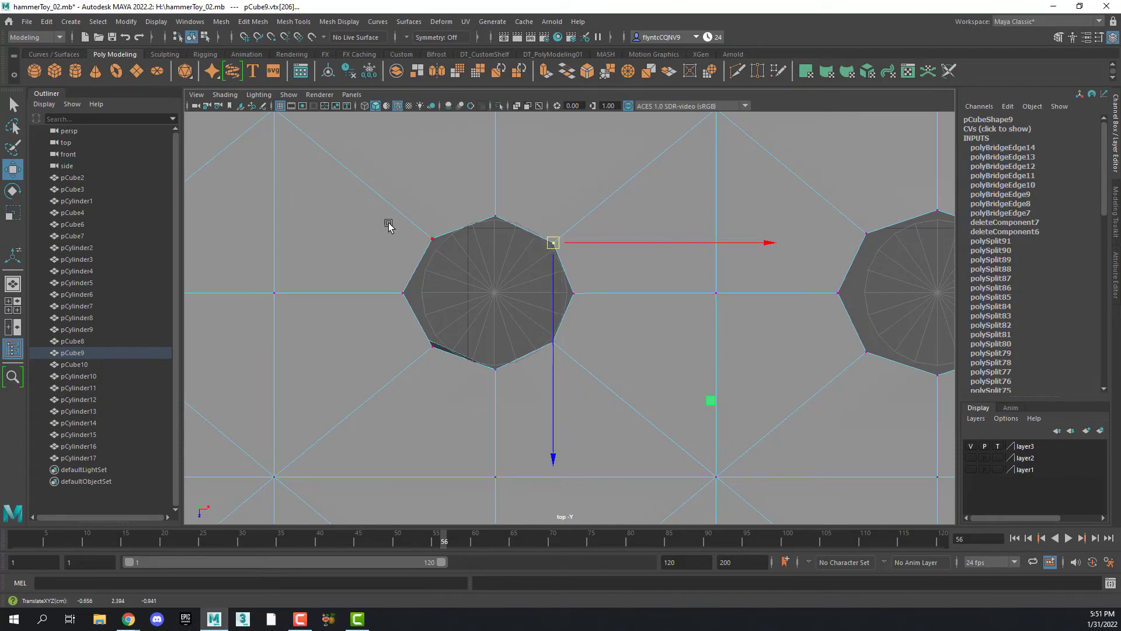
# Move the back-left diagonal and leftmost vertices of the second back-row hole inward toward the peg outline
pyautogui.click(432, 239)
pyautogui.moveTo(438, 240); pyautogui.dragTo(441, 243)
pyautogui.click(403, 293)
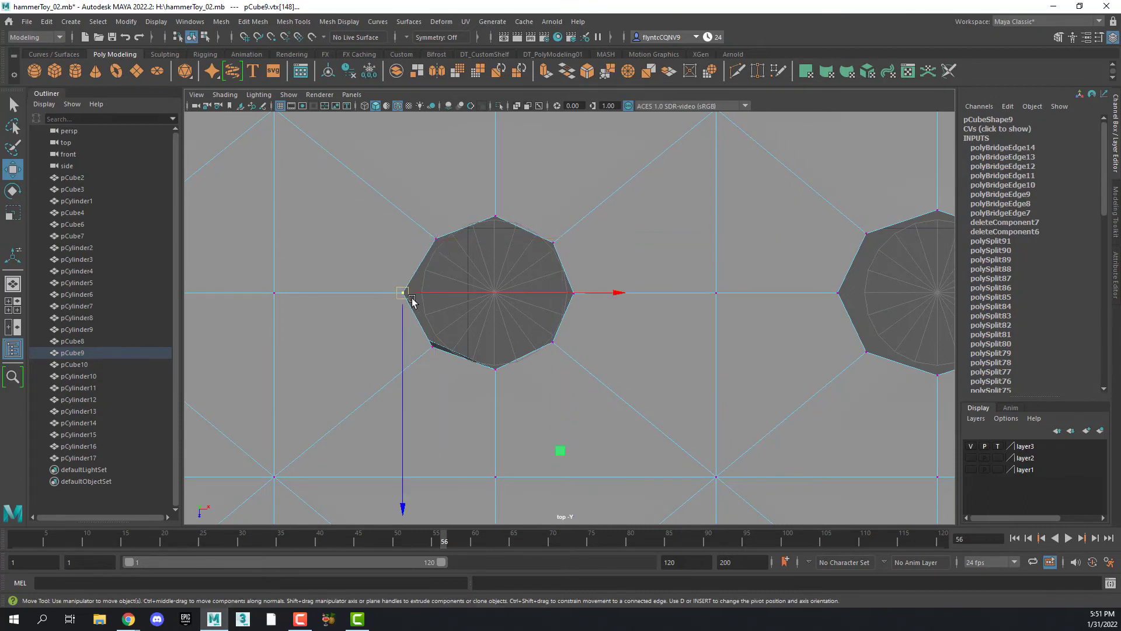
pyautogui.moveTo(406, 296); pyautogui.dragTo(416, 299)
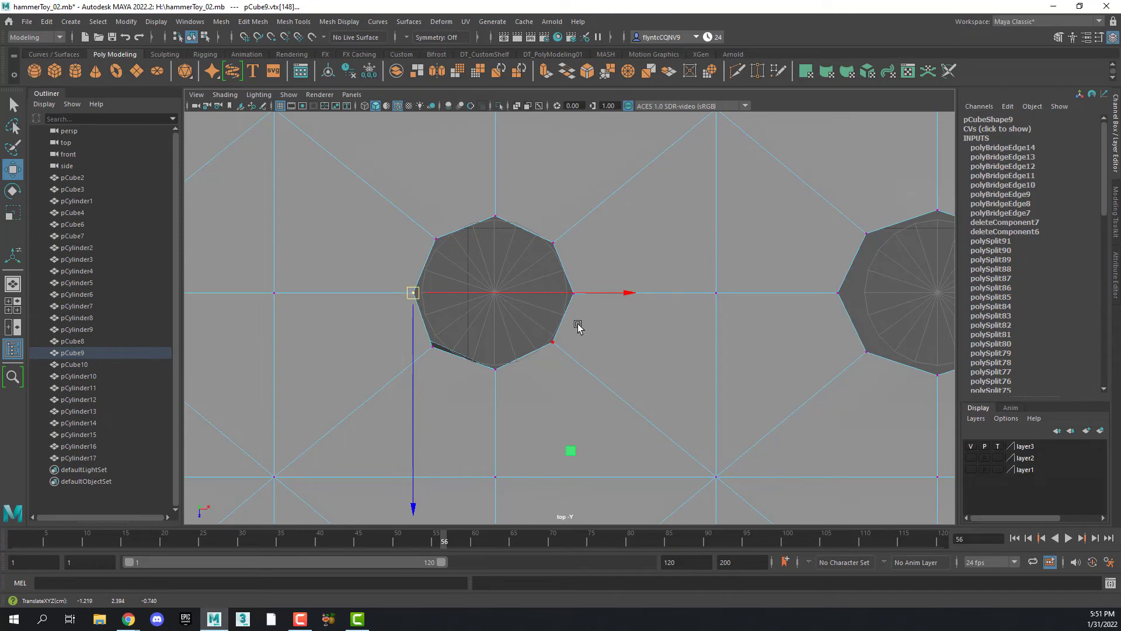
# Select all border vertices of the third hole in the back row and scale them down uniformly
pyautogui.keyDown('alt'); pyautogui.moveTo(642, 332); pyautogui.dragTo(445, 331, button='middle'); pyautogui.keyUp('alt')
pyautogui.keyDown('alt'); pyautogui.moveTo(613, 248); pyautogui.dragTo(449, 260, button='middle'); pyautogui.keyUp('alt')
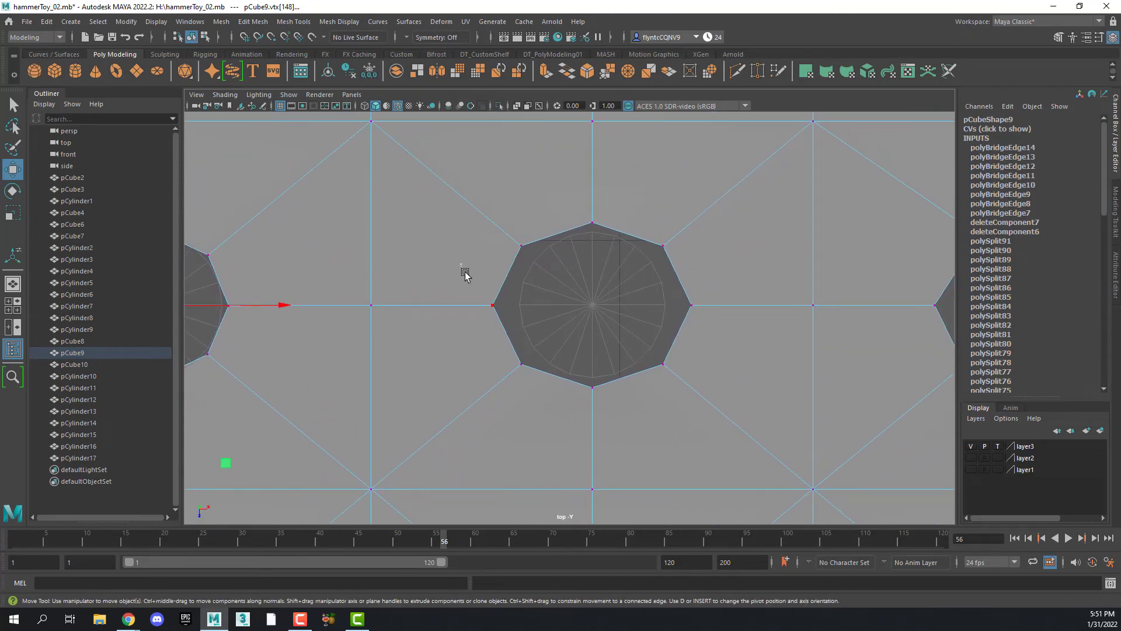
pyautogui.moveTo(562, 302); pyautogui.dragTo(560, 302)
pyautogui.moveTo(475, 184); pyautogui.dragTo(710, 405)
pyautogui.press('e')
pyautogui.press('r')
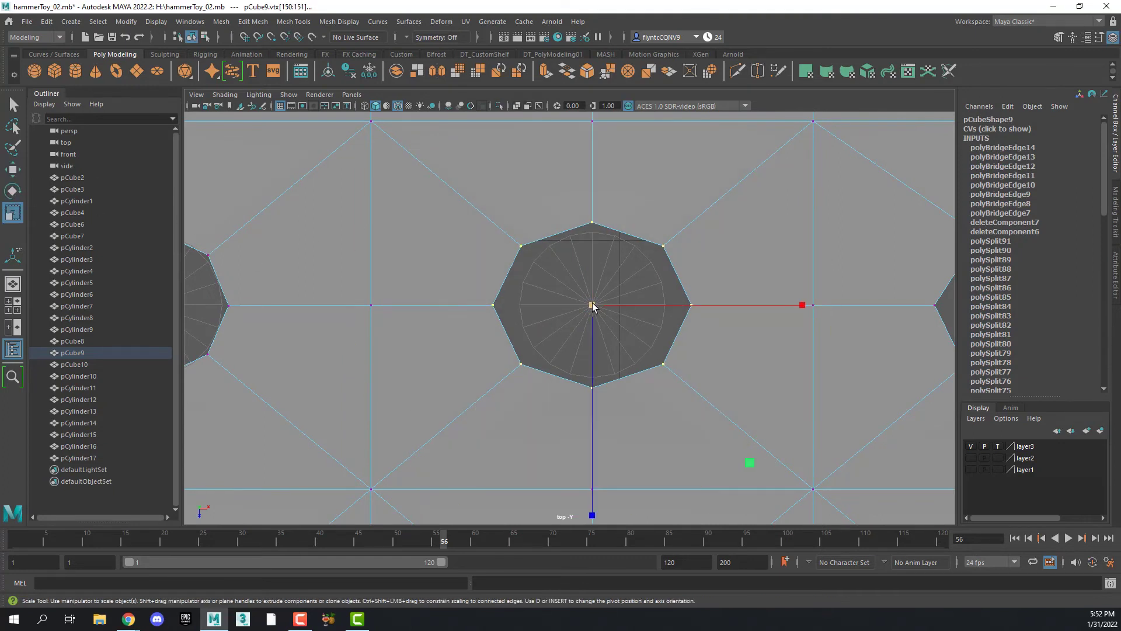
pyautogui.moveTo(592, 305); pyautogui.dragTo(580, 307)
# Move the rightmost vertex and both right-hand diagonal vertices of the third back-row hole inward toward the peg outline
pyautogui.moveTo(646, 230); pyautogui.dragTo(696, 369)
pyautogui.press('w')
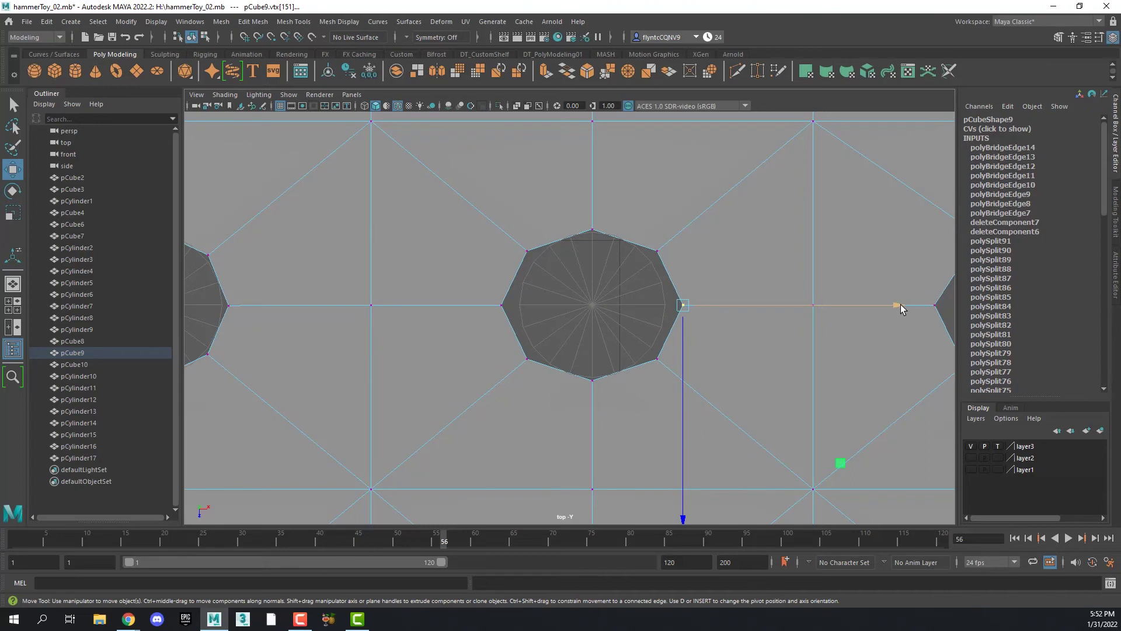
pyautogui.moveTo(897, 305); pyautogui.dragTo(881, 306)
pyautogui.click(660, 250)
pyautogui.moveTo(658, 250); pyautogui.dragTo(651, 254)
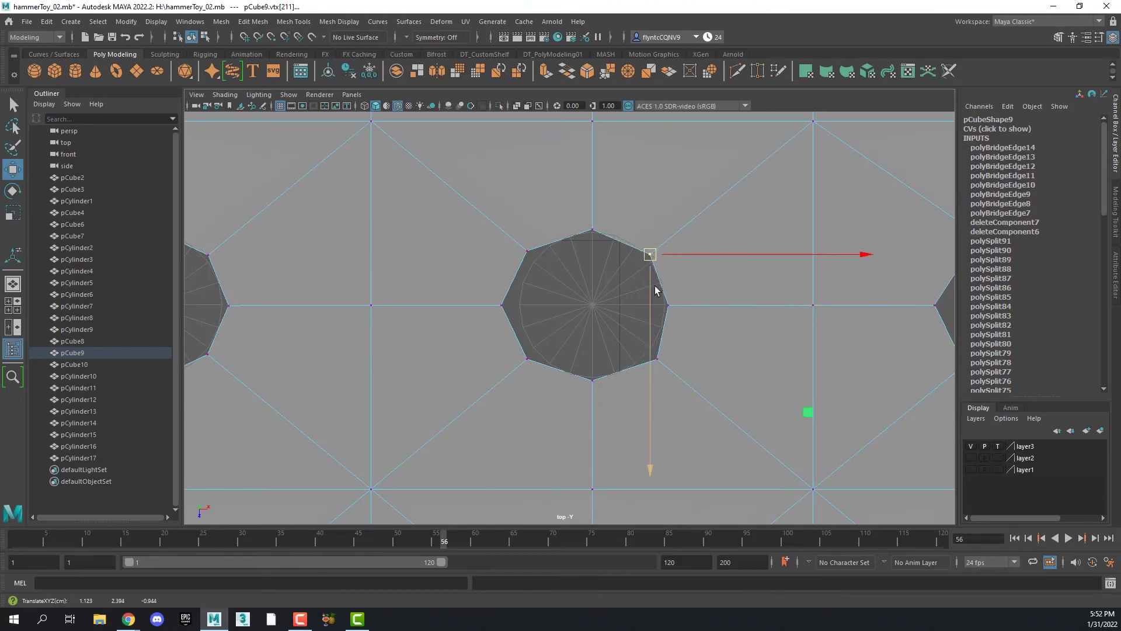
pyautogui.click(664, 371)
pyautogui.click(660, 357)
pyautogui.moveTo(660, 357); pyautogui.dragTo(653, 355)
# Move the leftmost vertex and both left-hand diagonal vertices of the third back-row hole inward toward the peg outline
pyautogui.click(527, 357)
pyautogui.moveTo(528, 357); pyautogui.dragTo(540, 355)
pyautogui.click(501, 304)
pyautogui.moveTo(518, 305); pyautogui.dragTo(532, 304)
pyautogui.click(527, 251)
pyautogui.moveTo(528, 251); pyautogui.dragTo(533, 256)
# Move the back-right hole's leftmost and rightmost vertices inward along X, closer to the peg outline
pyautogui.keyDown('alt'); pyautogui.moveTo(764, 339); pyautogui.dragTo(485, 300, button='middle'); pyautogui.keyUp('alt')
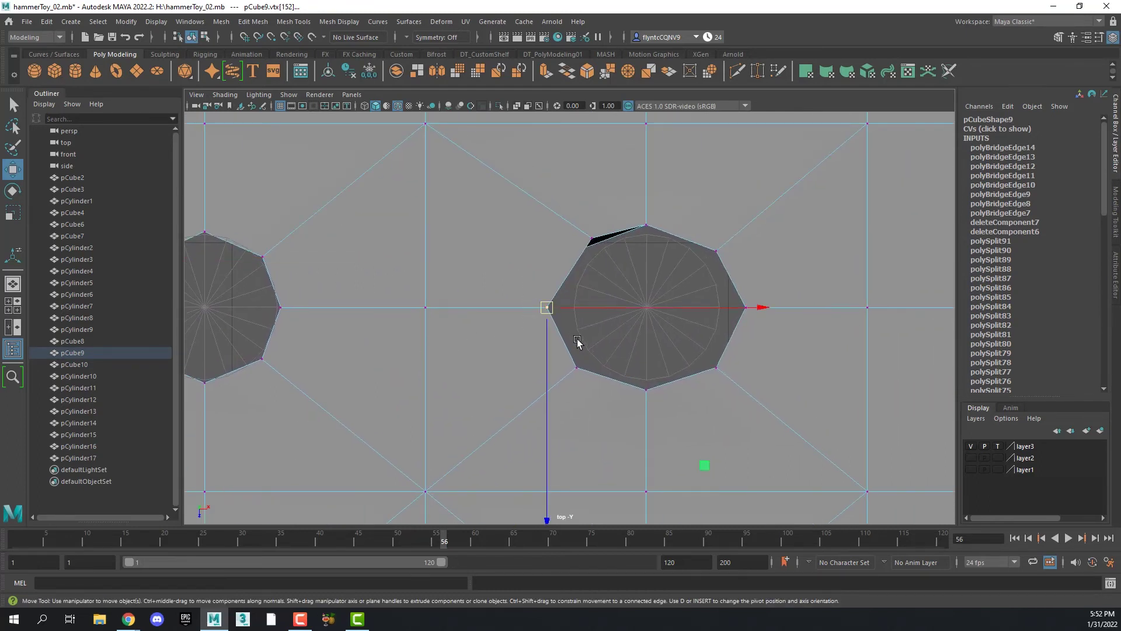
pyautogui.moveTo(584, 307); pyautogui.dragTo(607, 306)
pyautogui.click(745, 306)
pyautogui.moveTo(792, 306); pyautogui.dragTo(771, 304)
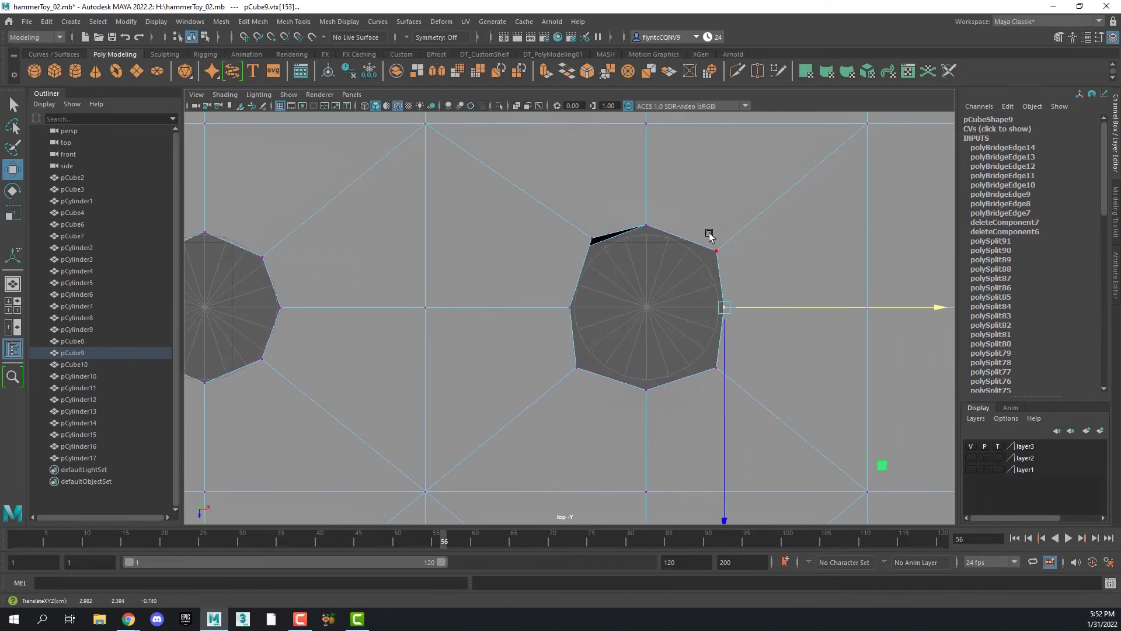
# Move the back-right hole's four diagonal vertices and its front vertex inward toward the peg outline
pyautogui.click(716, 251)
pyautogui.moveTo(715, 251); pyautogui.dragTo(705, 257)
pyautogui.click(592, 246)
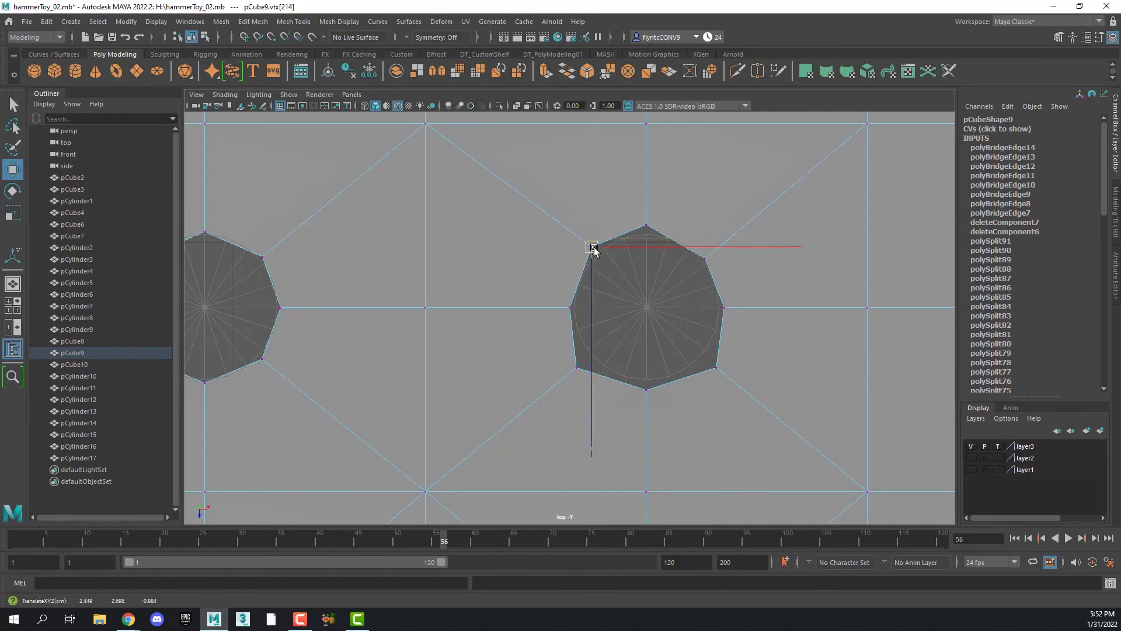
pyautogui.moveTo(594, 248); pyautogui.dragTo(594, 249)
pyautogui.click(577, 370)
pyautogui.moveTo(578, 369); pyautogui.dragTo(589, 358)
pyautogui.click(647, 391)
pyautogui.moveTo(647, 390); pyautogui.dragTo(647, 381)
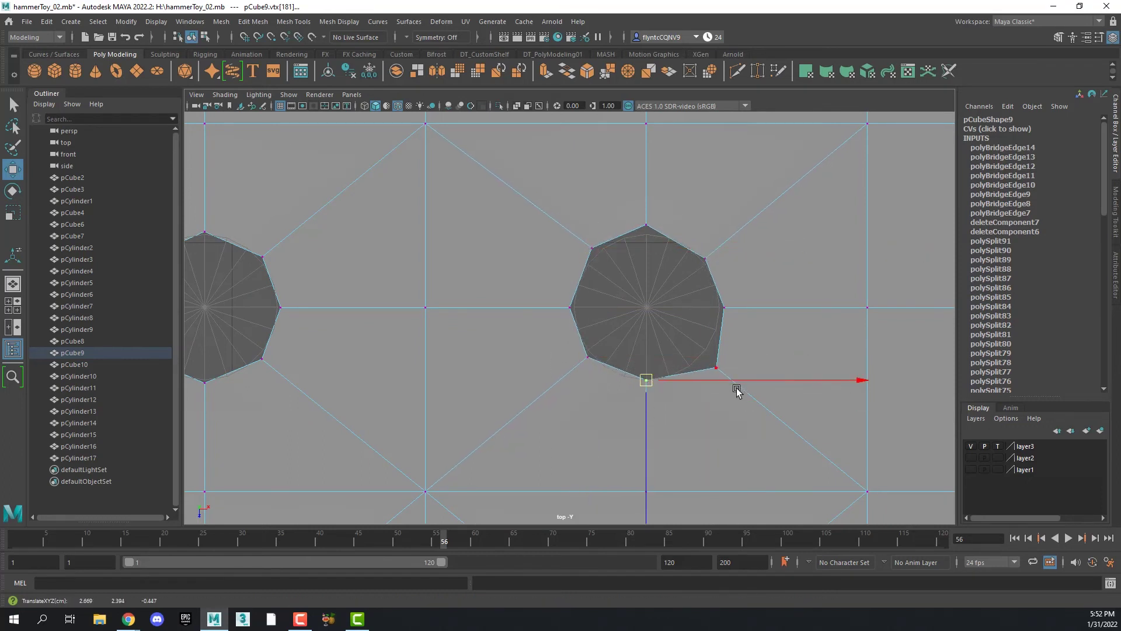
pyautogui.click(717, 367)
pyautogui.moveTo(716, 367); pyautogui.dragTo(705, 360)
# Move the back-right hole's back vertex inward and fine-tune its back-right diagonal and rightmost vertices to even out the octagon
pyautogui.click(646, 225)
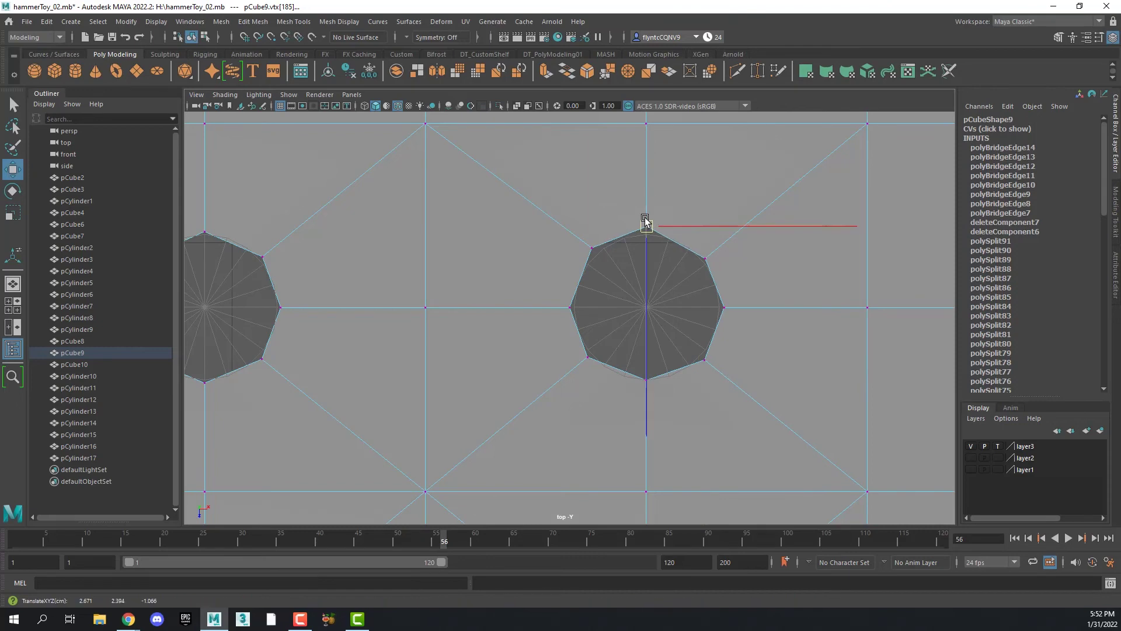
pyautogui.moveTo(645, 220); pyautogui.dragTo(644, 223)
pyautogui.click(705, 257)
pyautogui.moveTo(706, 257); pyautogui.dragTo(702, 253)
pyautogui.click(725, 307)
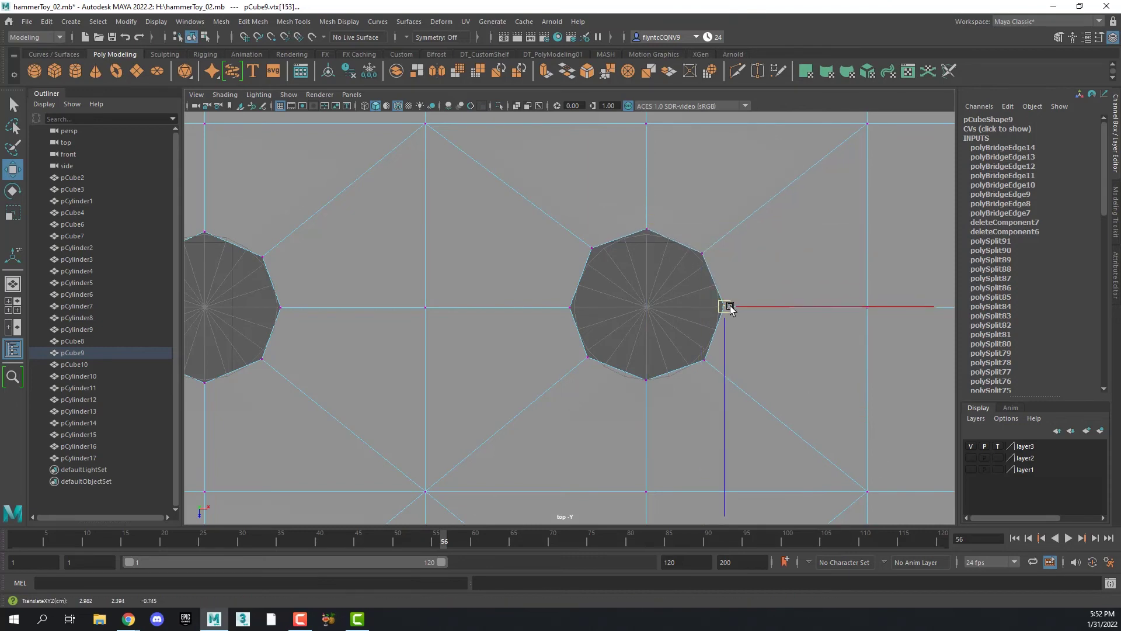
pyautogui.moveTo(730, 306); pyautogui.dragTo(727, 307)
# Select the front-right hole's front and back vertices and scale them toward each other along Z
pyautogui.keyDown('alt'); pyautogui.moveTo(683, 432); pyautogui.dragTo(580, 199, button='middle'); pyautogui.keyUp('alt')
pyautogui.scroll(-5, 502, 266)
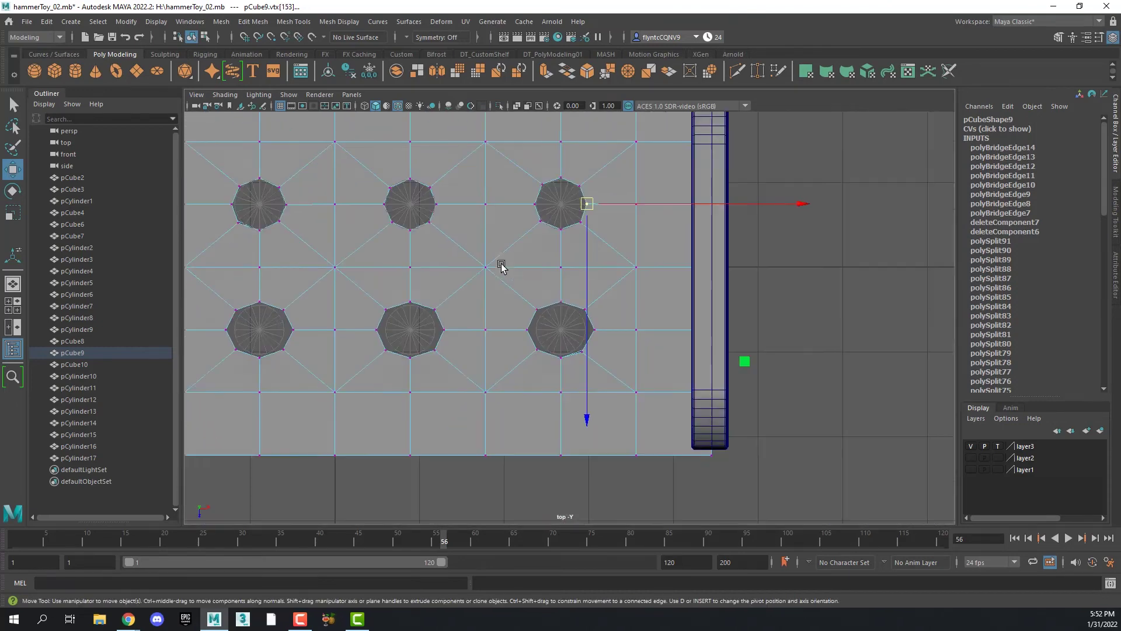
pyautogui.scroll(4, 544, 279)
pyautogui.moveTo(561, 406); pyautogui.dragTo(560, 384)
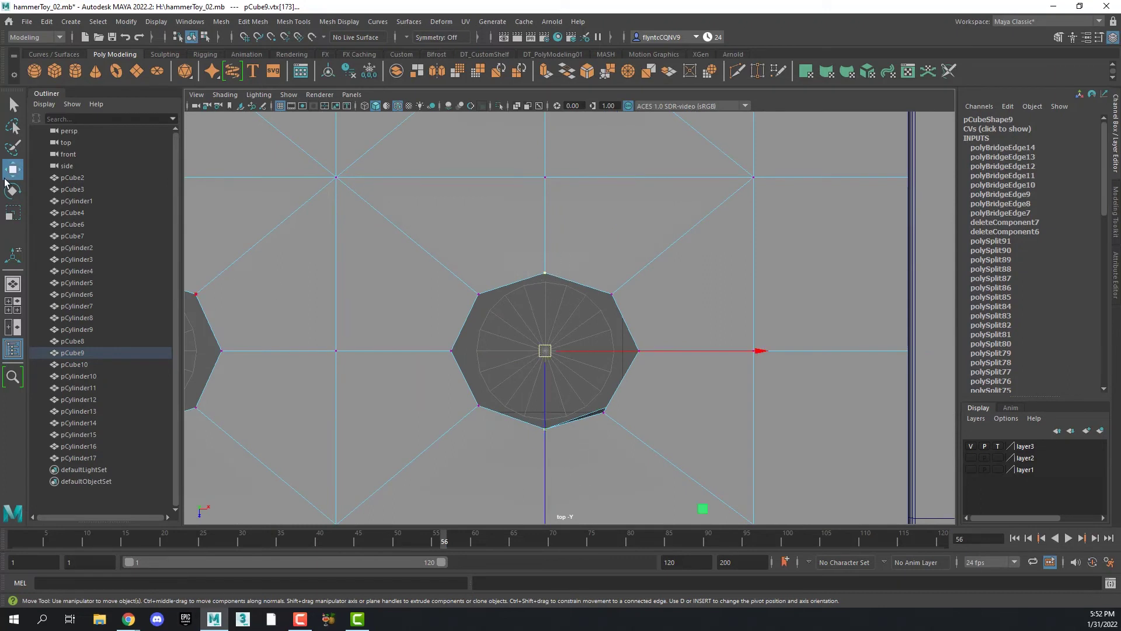
pyautogui.press('r')
pyautogui.moveTo(576, 454); pyautogui.dragTo(544, 490, button='middle')
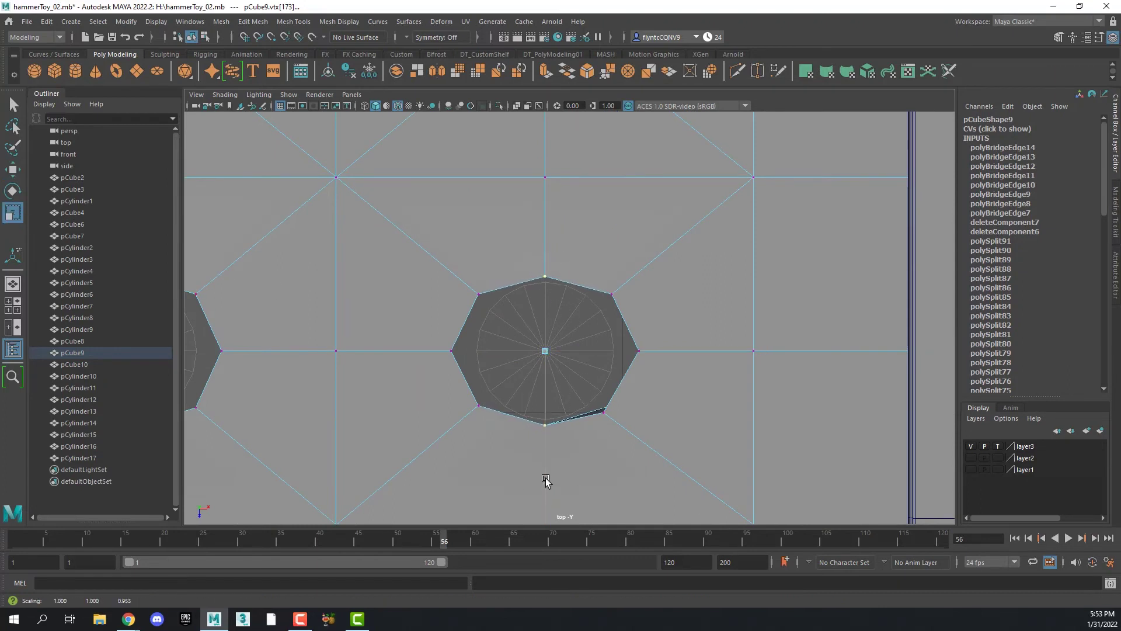
pyautogui.moveTo(548, 470); pyautogui.dragTo(548, 469)
# Select the front-right hole's side and diagonal vertices and scale them closer together along X
pyautogui.moveTo(378, 227); pyautogui.dragTo(497, 432)
pyautogui.keyDown('shift'); pyautogui.moveTo(601, 256); pyautogui.dragTo(674, 447); pyautogui.keyUp('shift')
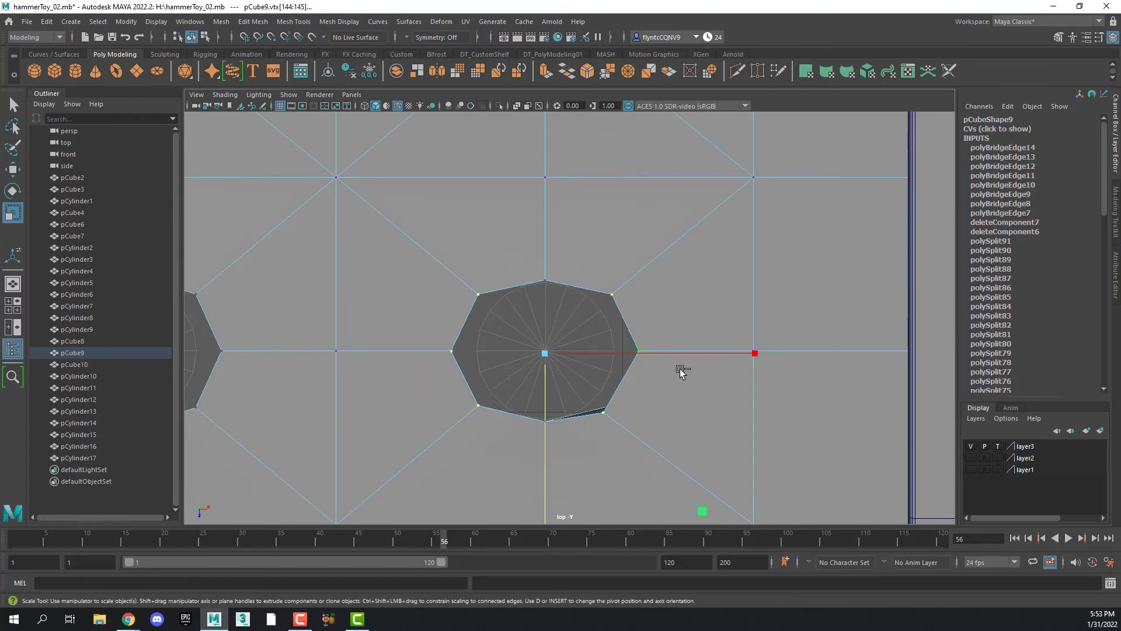
pyautogui.moveTo(755, 353); pyautogui.dragTo(717, 352)
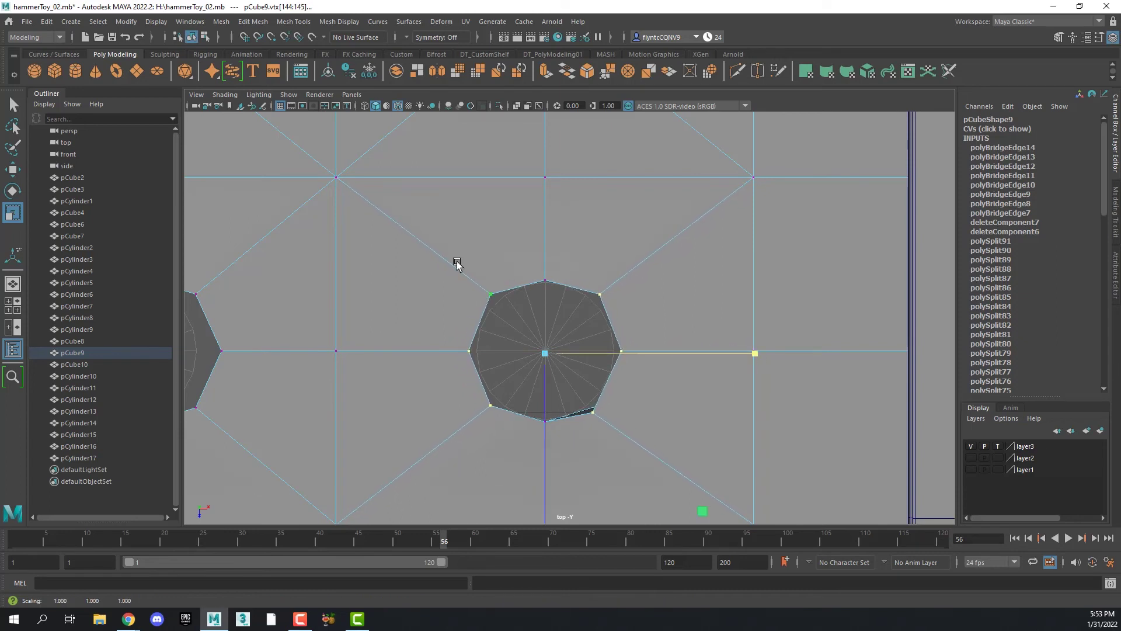
# Move the front-right hole's two back diagonal vertices, and separately its three front vertices, slightly toward the hole's center along Z
pyautogui.moveTo(457, 263); pyautogui.dragTo(507, 313)
pyautogui.keyDown('shift'); pyautogui.moveTo(588, 277); pyautogui.dragTo(610, 305); pyautogui.keyUp('shift')
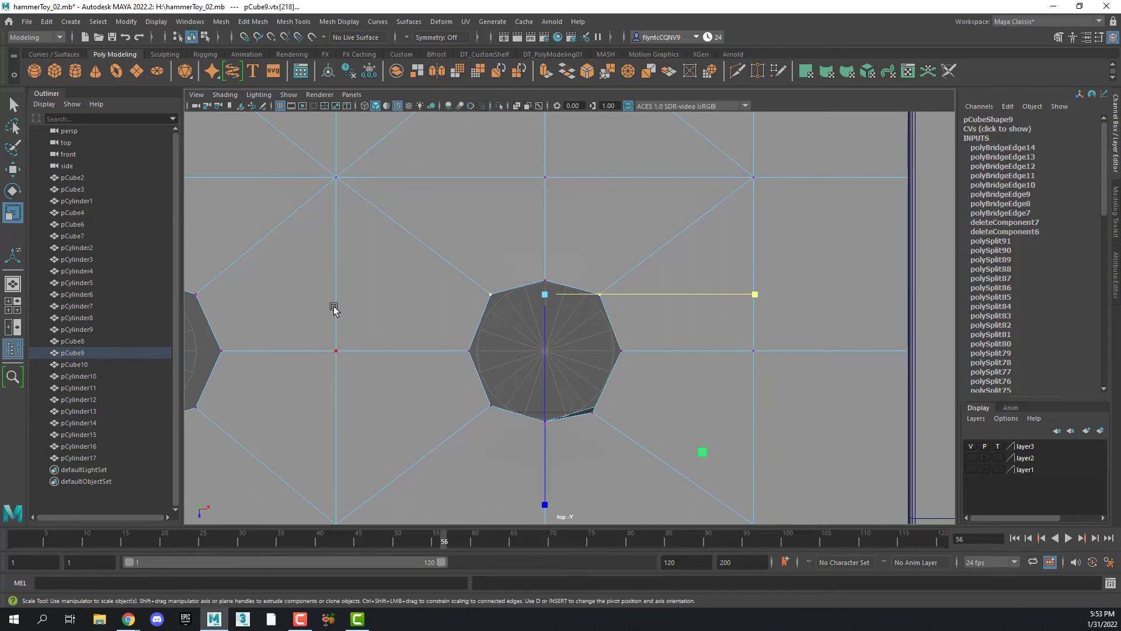
pyautogui.click(14, 169)
pyautogui.moveTo(542, 477); pyautogui.dragTo(543, 480)
pyautogui.moveTo(445, 381); pyautogui.dragTo(607, 431)
pyautogui.moveTo(548, 487); pyautogui.dragTo(550, 487)
# Select all border vertices of the third hole in the front row and scale them down along Z and X
pyautogui.keyDown('alt'); pyautogui.moveTo(409, 347); pyautogui.dragTo(743, 353, button='middle'); pyautogui.keyUp('alt')
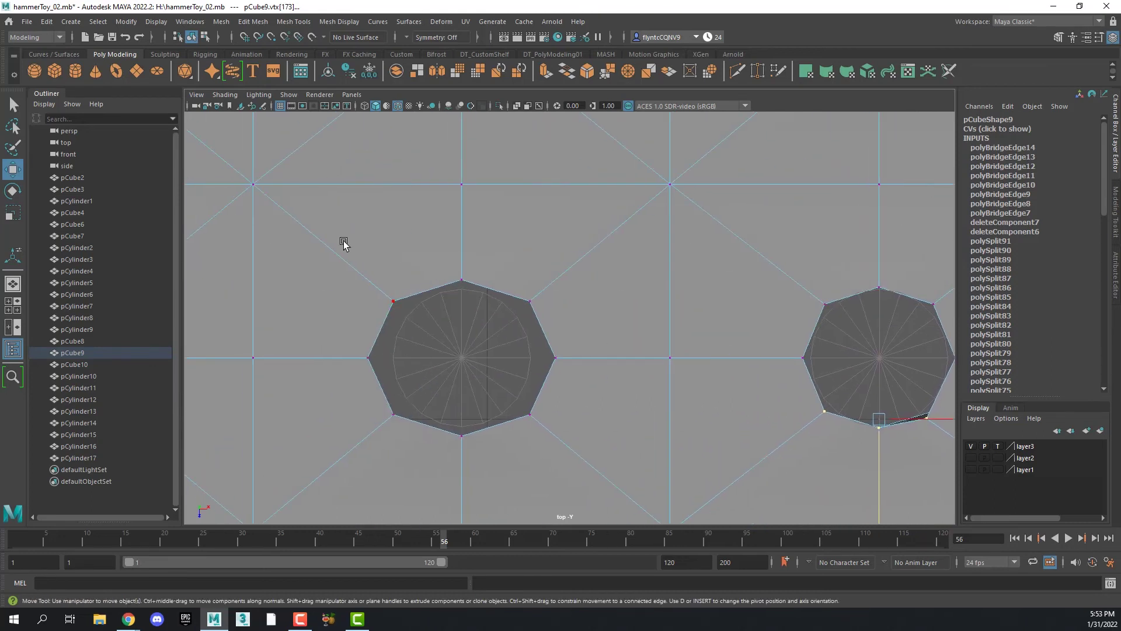
pyautogui.moveTo(335, 241); pyautogui.dragTo(606, 475)
pyautogui.click(12, 213)
pyautogui.moveTo(464, 460); pyautogui.dragTo(460, 453)
pyautogui.moveTo(653, 358); pyautogui.dragTo(635, 362)
# Scale all border vertices of the second front-row hole to about 0.93 along Z and narrow them along X to the peg outline
pyautogui.keyDown('alt'); pyautogui.moveTo(386, 378); pyautogui.dragTo(917, 372, button='middle'); pyautogui.keyUp('alt')
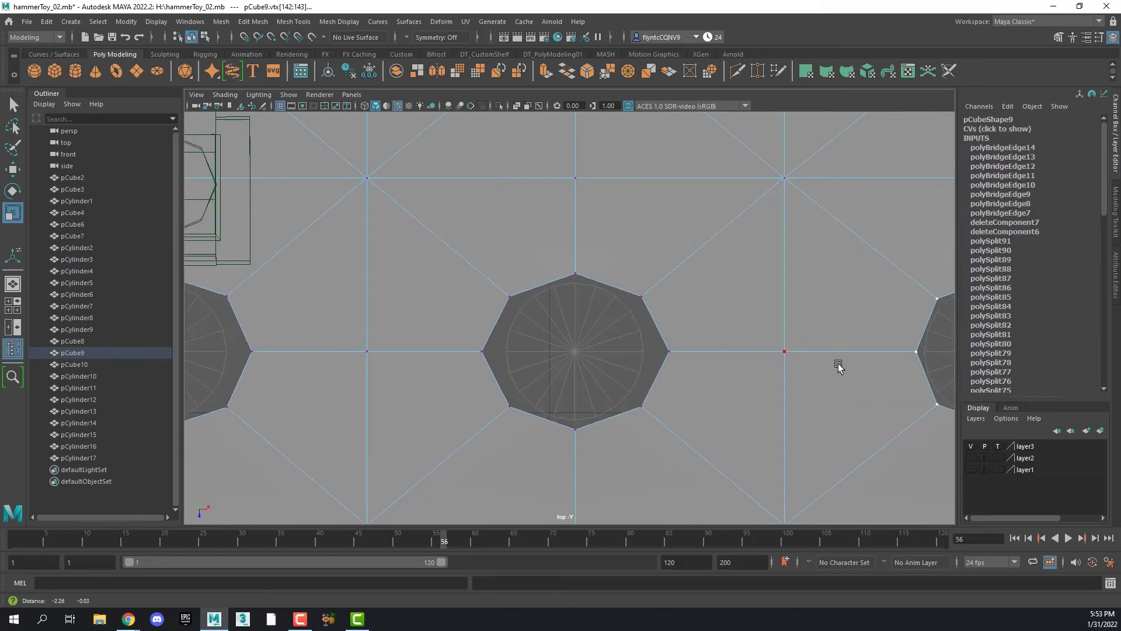
pyautogui.moveTo(451, 221); pyautogui.dragTo(677, 470)
pyautogui.moveTo(577, 498); pyautogui.dragTo(576, 489)
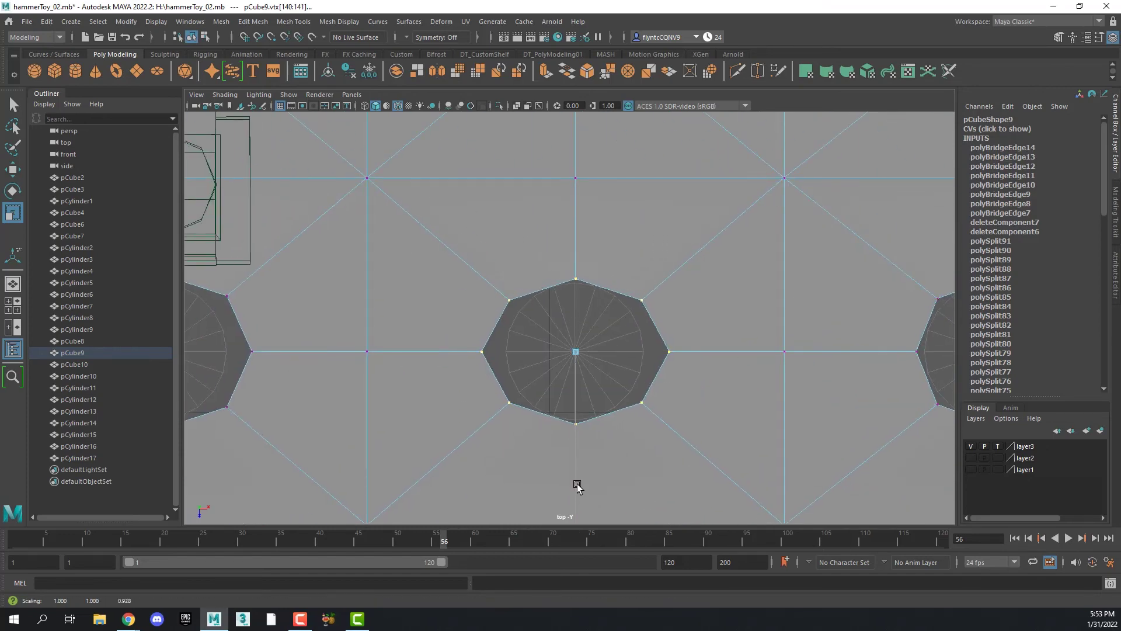
pyautogui.moveTo(776, 350); pyautogui.dragTo(742, 351)
# Scale all border vertices of the front-left hole to about 0.93 along Z and narrow them along X to the peg outline
pyautogui.keyDown('alt'); pyautogui.moveTo(513, 353); pyautogui.dragTo(993, 341, button='middle'); pyautogui.keyUp('alt')
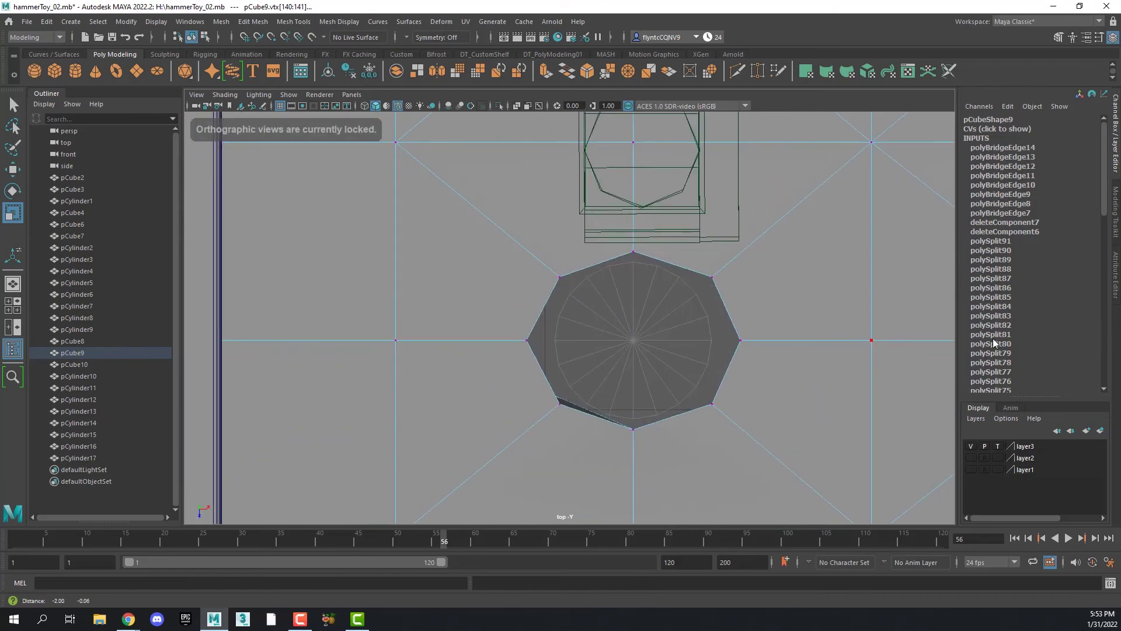
pyautogui.moveTo(355, 170); pyautogui.dragTo(790, 493)
pyautogui.click(481, 236)
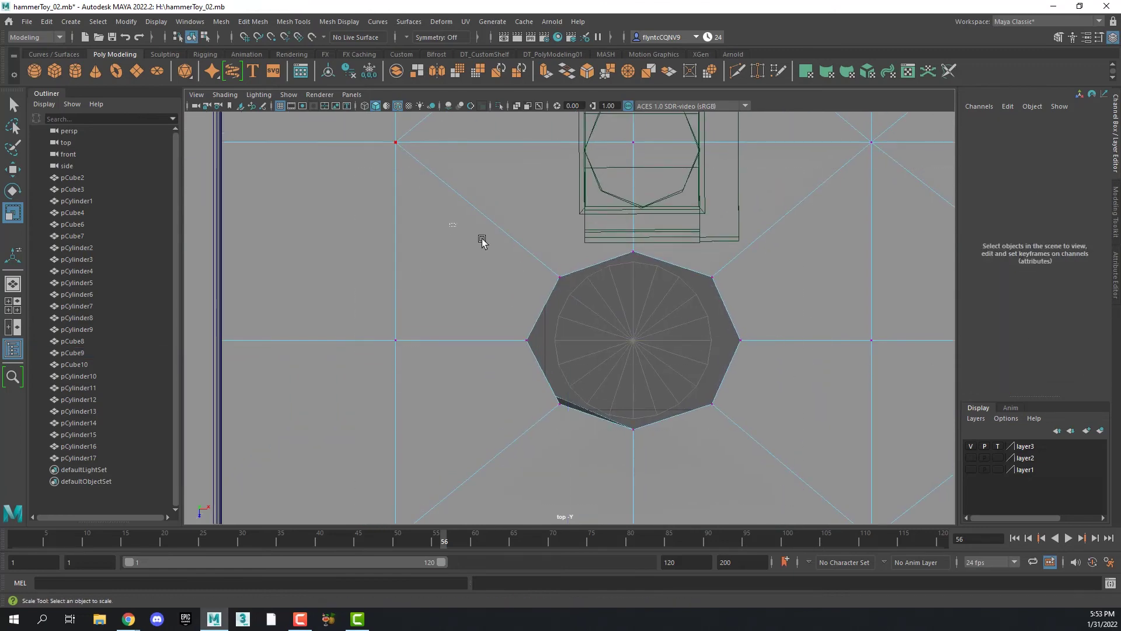
pyautogui.moveTo(449, 223); pyautogui.dragTo(794, 480)
pyautogui.moveTo(633, 500); pyautogui.dragTo(635, 483)
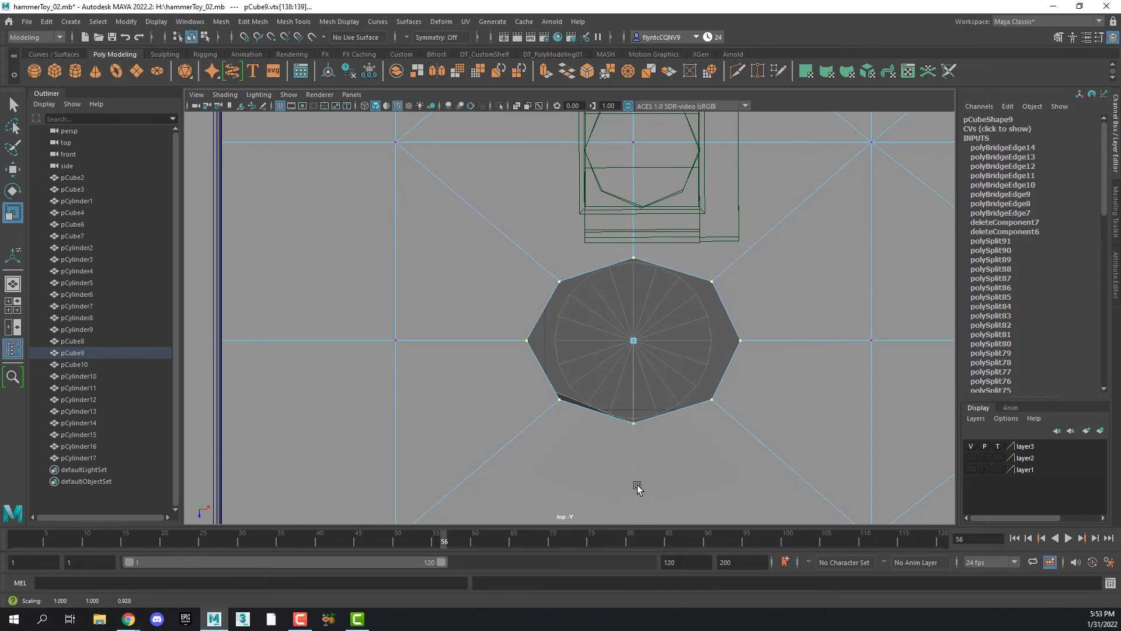
pyautogui.moveTo(833, 340); pyautogui.dragTo(785, 343)
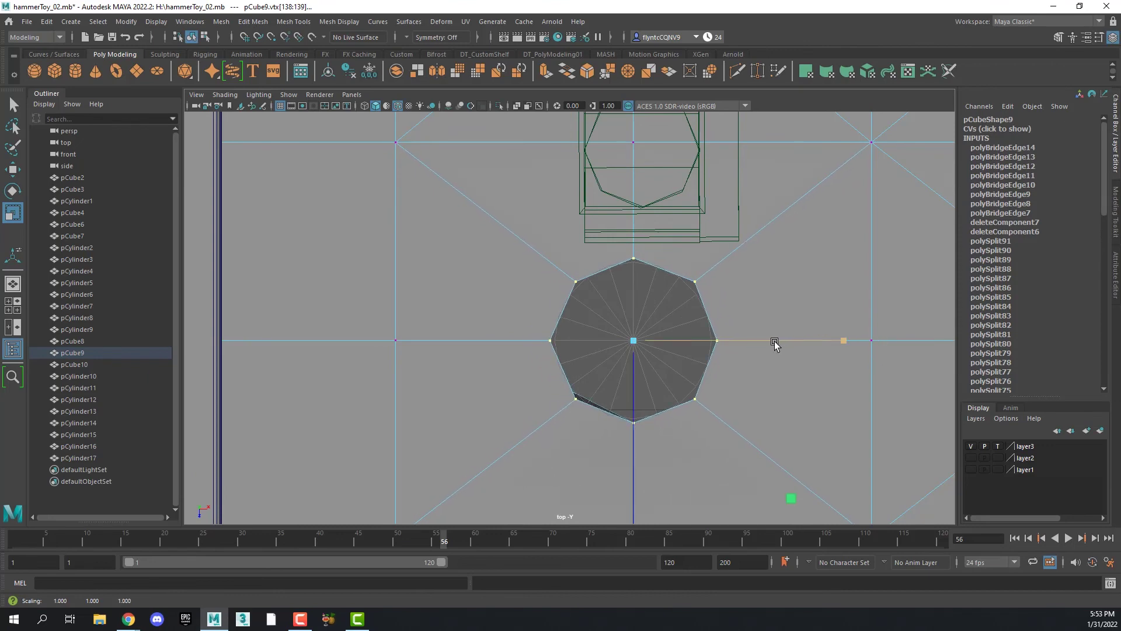
pyautogui.keyDown('alt'); pyautogui.moveTo(775, 343); pyautogui.dragTo(783, 291, button='right'); pyautogui.keyUp('alt')
pyautogui.keyDown('alt'); pyautogui.moveTo(783, 290); pyautogui.dragTo(559, 340, button='middle'); pyautogui.keyUp('alt')
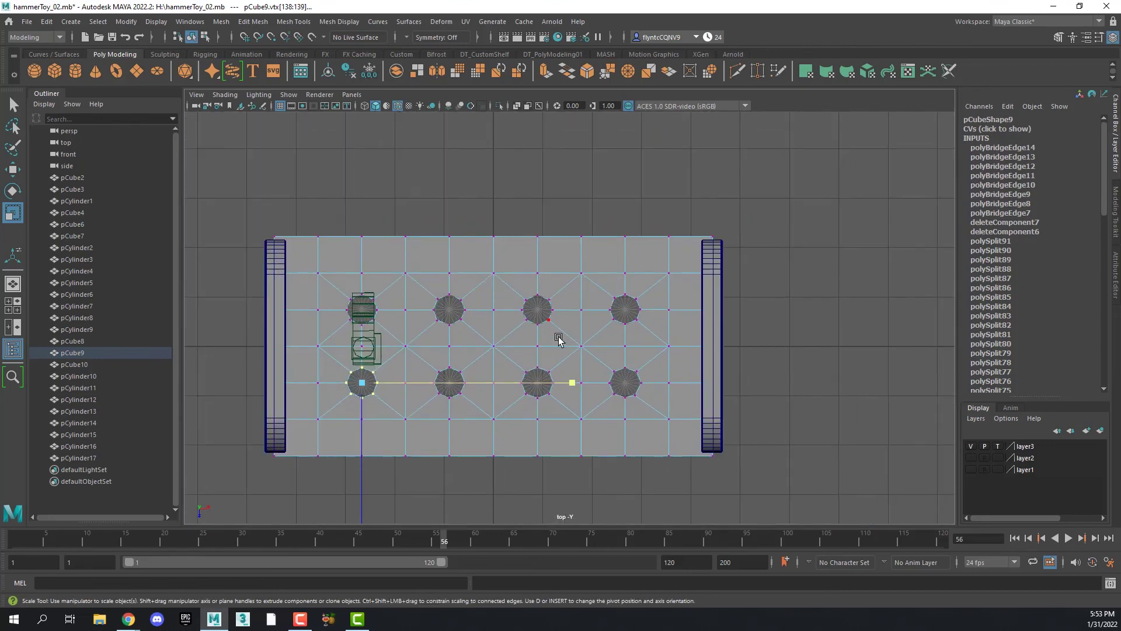
# Save the scene and clear the vertex selection on the front-left hole
pyautogui.scroll(1, 628, 322)
pyautogui.scroll(-3, 625, 321)
pyautogui.scroll(5, 625, 321)
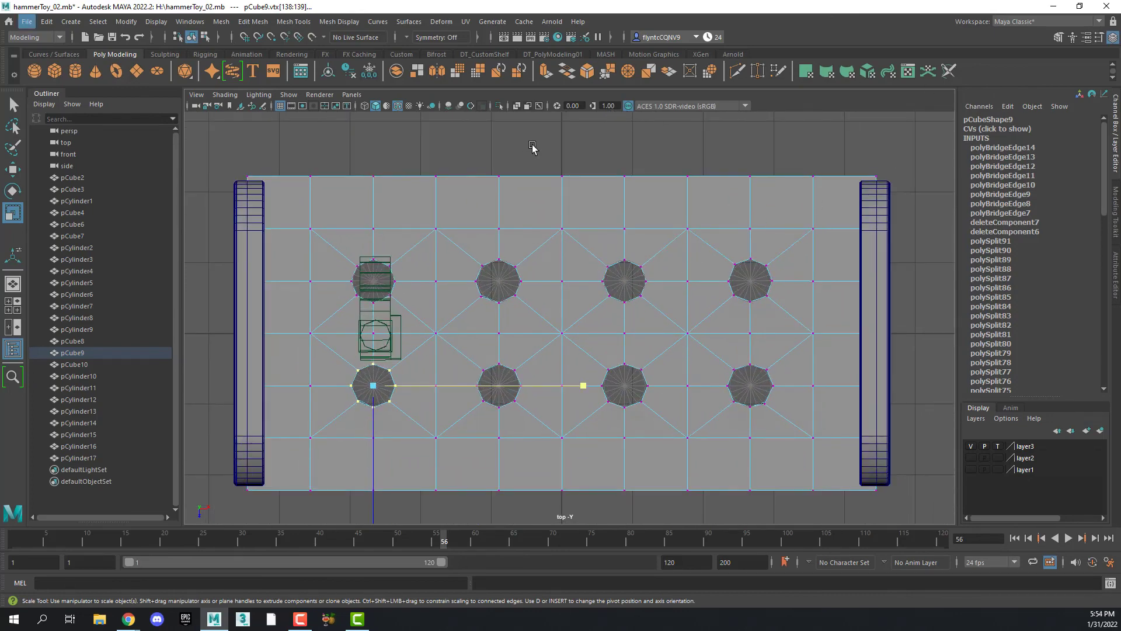
pyautogui.click(551, 153)
# Show the board up close in the perspective view and return it from vertex editing to object mode
pyautogui.press('space')
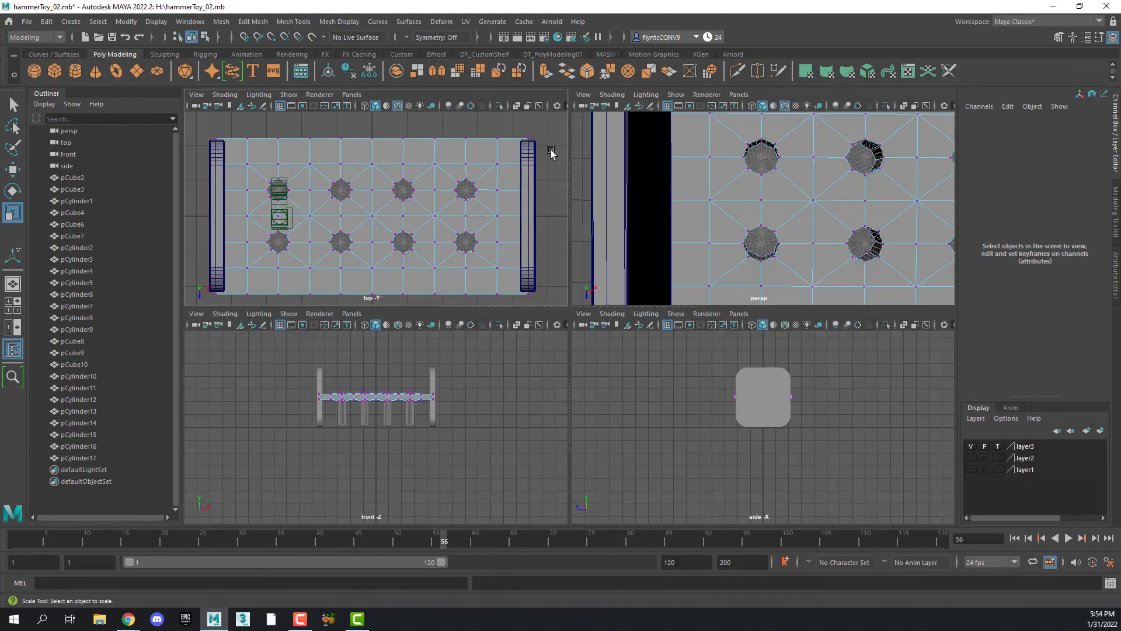
pyautogui.press('space')
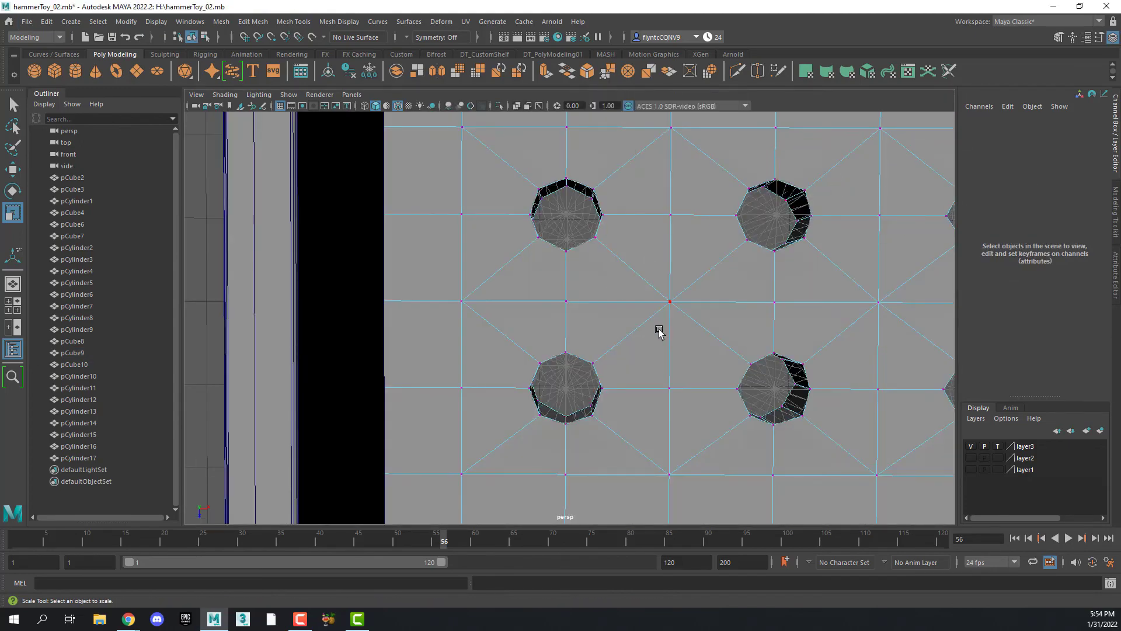
pyautogui.keyDown('alt'); pyautogui.moveTo(658, 331); pyautogui.dragTo(693, 313); pyautogui.keyUp('alt')
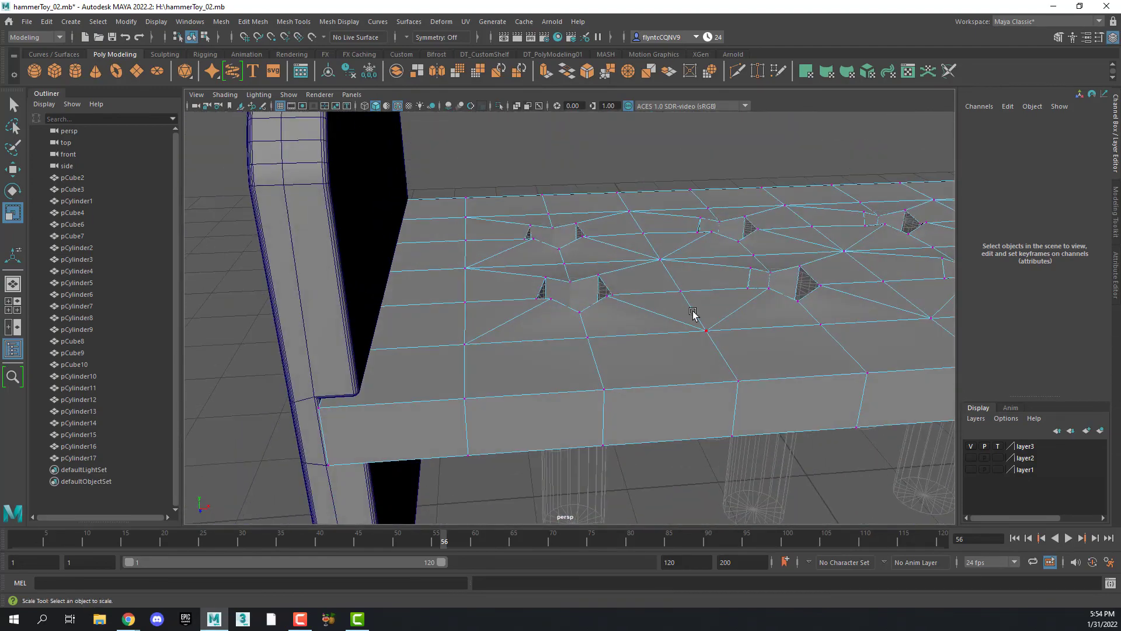
pyautogui.scroll(3, 692, 314)
pyautogui.rightClick(738, 253)
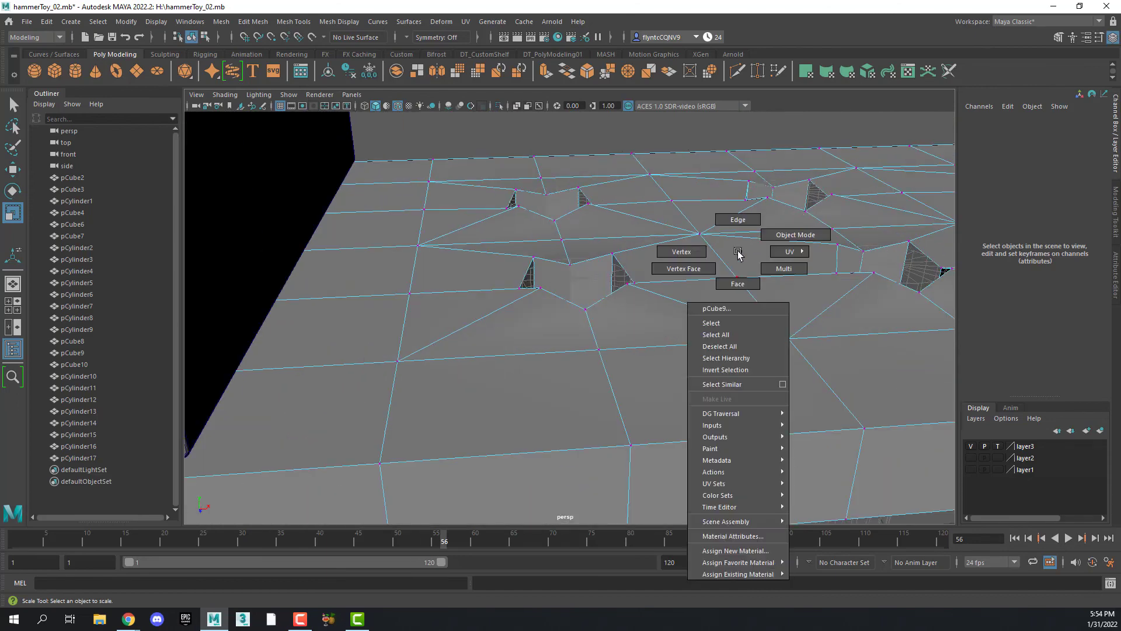
pyautogui.click(784, 236)
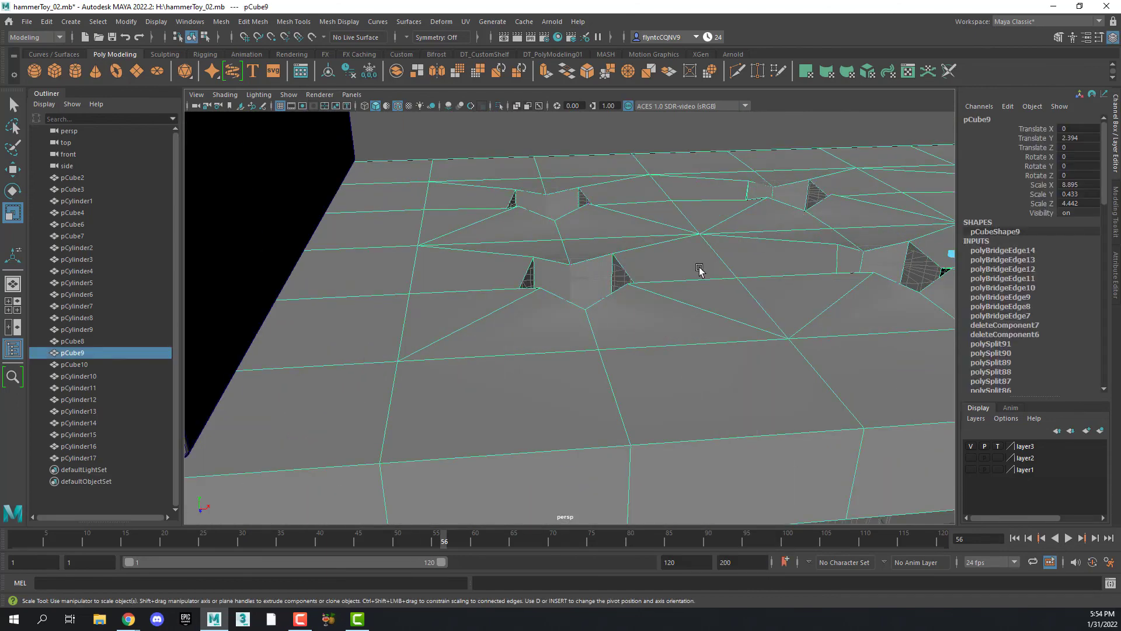
# Preview the pegboard as a smoothed mesh with its original cage wireframe displayed around it
pyautogui.keyDown('alt'); pyautogui.moveTo(701, 268); pyautogui.dragTo(623, 289); pyautogui.keyUp('alt')
pyautogui.scroll(4, 623, 289)
pyautogui.scroll(-7, 623, 289)
pyautogui.keyDown('alt'); pyautogui.moveTo(619, 330); pyautogui.dragTo(668, 345); pyautogui.keyUp('alt')
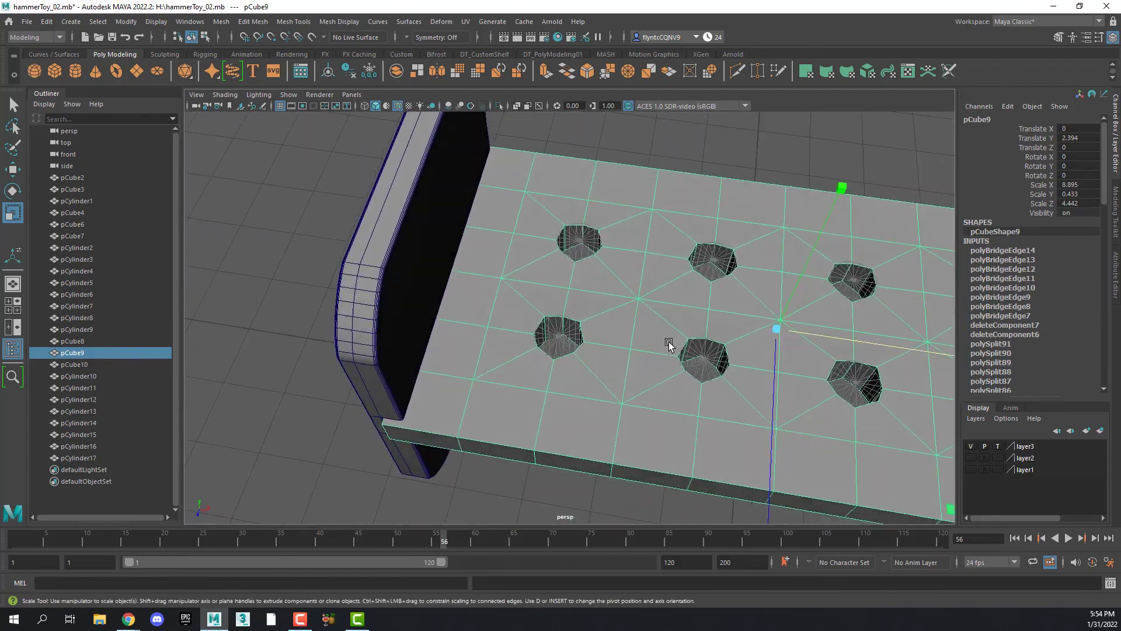
pyautogui.press('2')
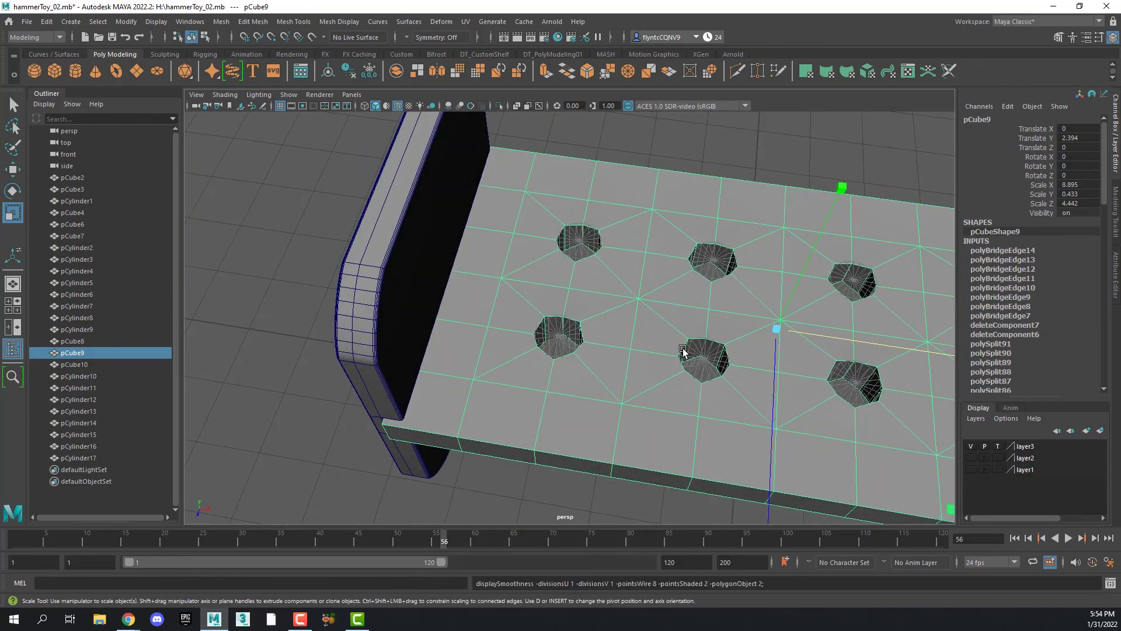
# Examine the smoothed board from several angles, checking the roundness of the holes, the surface around them and the outer edges
pyautogui.scroll(-4, 578, 340)
pyautogui.scroll(10, 574, 343)
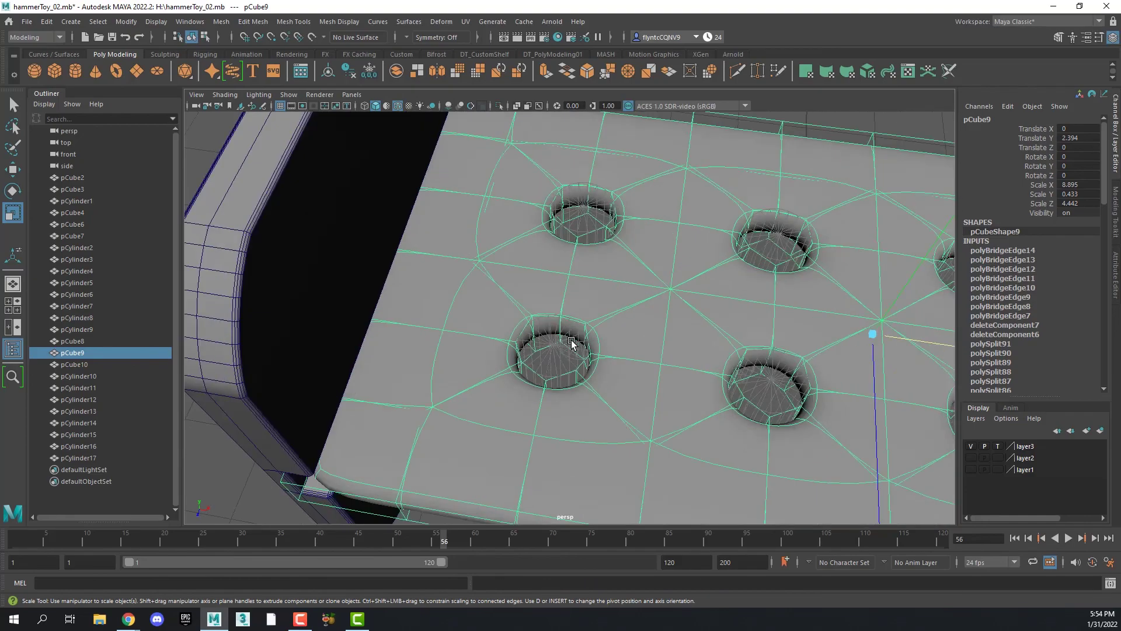
pyautogui.keyDown('alt'); pyautogui.moveTo(595, 346); pyautogui.dragTo(390, 359); pyautogui.keyUp('alt')
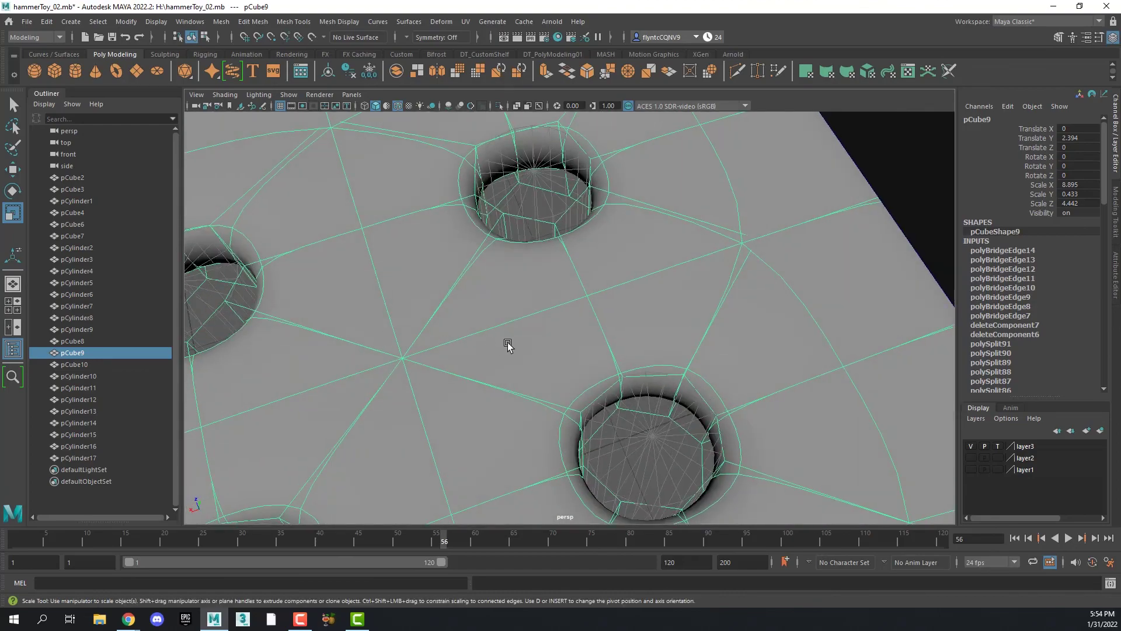
pyautogui.keyDown('alt'); pyautogui.moveTo(508, 345); pyautogui.dragTo(811, 117, button='middle'); pyautogui.keyUp('alt')
pyautogui.scroll(2, 692, 257)
pyautogui.scroll(-5, 689, 259)
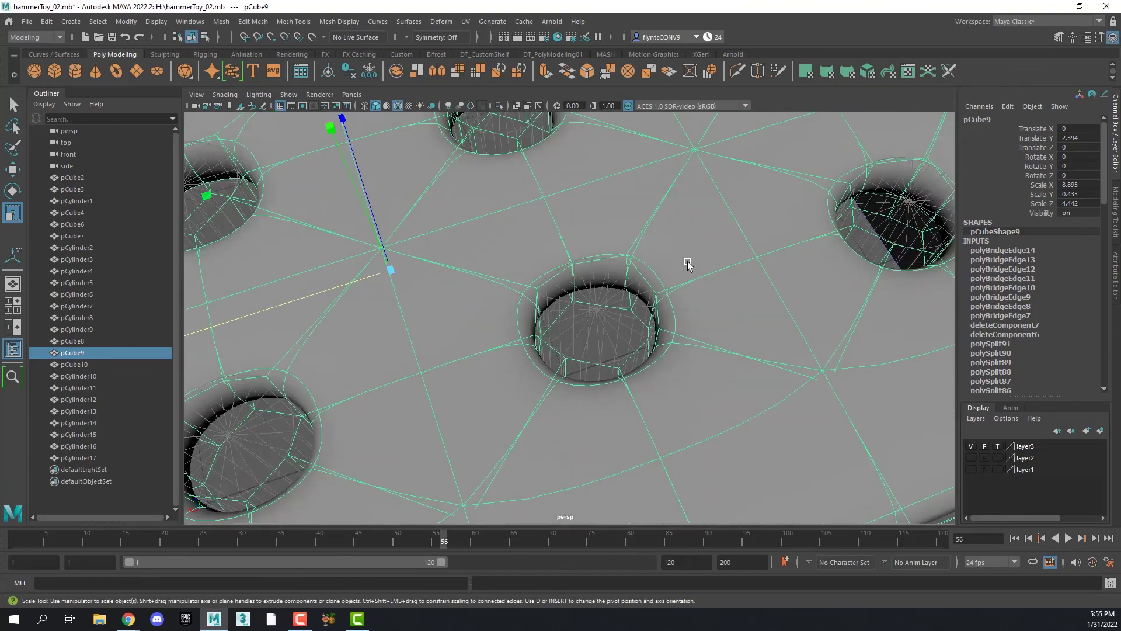
pyautogui.scroll(1, 610, 326)
pyautogui.keyDown('alt'); pyautogui.moveTo(611, 325); pyautogui.dragTo(608, 284); pyautogui.keyUp('alt')
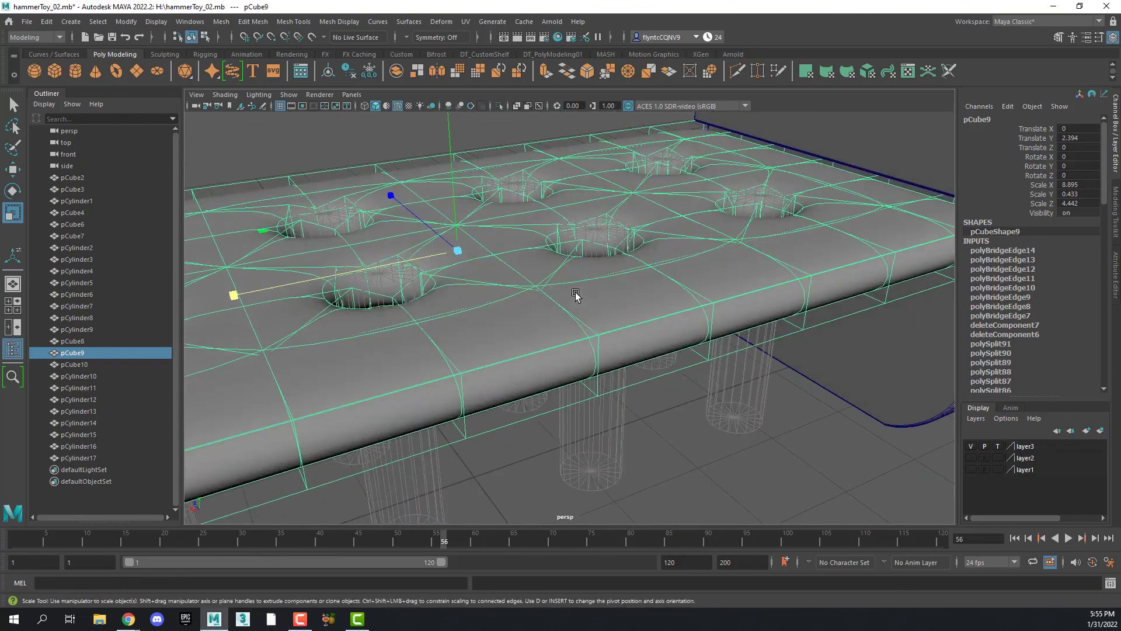
pyautogui.keyDown('alt'); pyautogui.moveTo(537, 299); pyautogui.dragTo(810, 290, button='middle'); pyautogui.keyUp('alt')
pyautogui.keyDown('alt'); pyautogui.moveTo(810, 290); pyautogui.dragTo(781, 295); pyautogui.keyUp('alt')
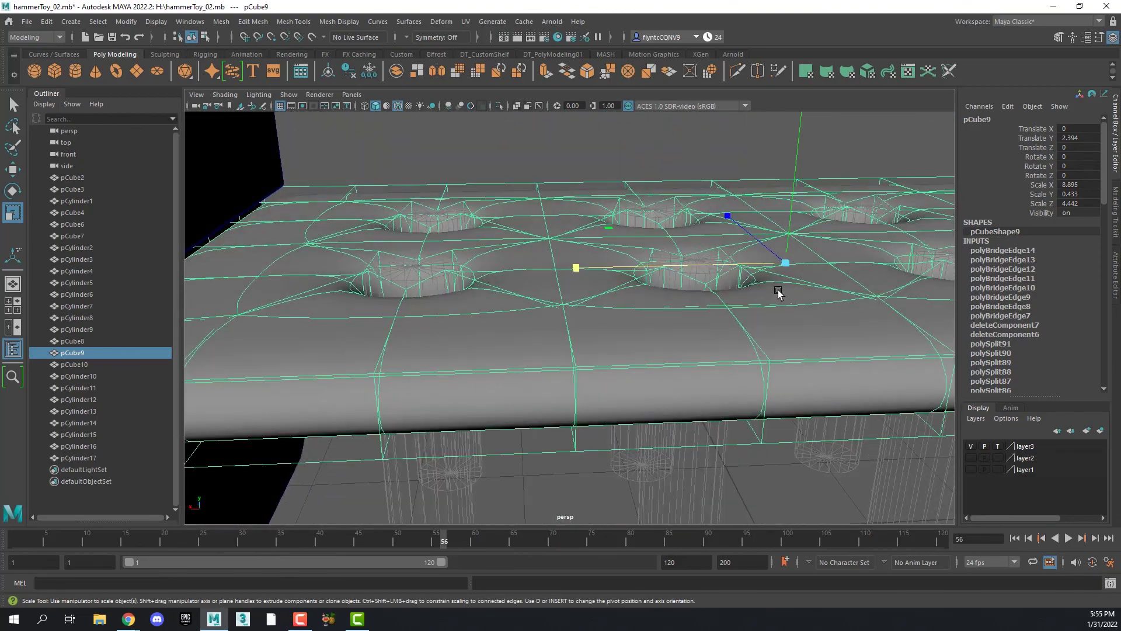
pyautogui.scroll(3, 778, 296)
pyautogui.scroll(-4, 796, 305)
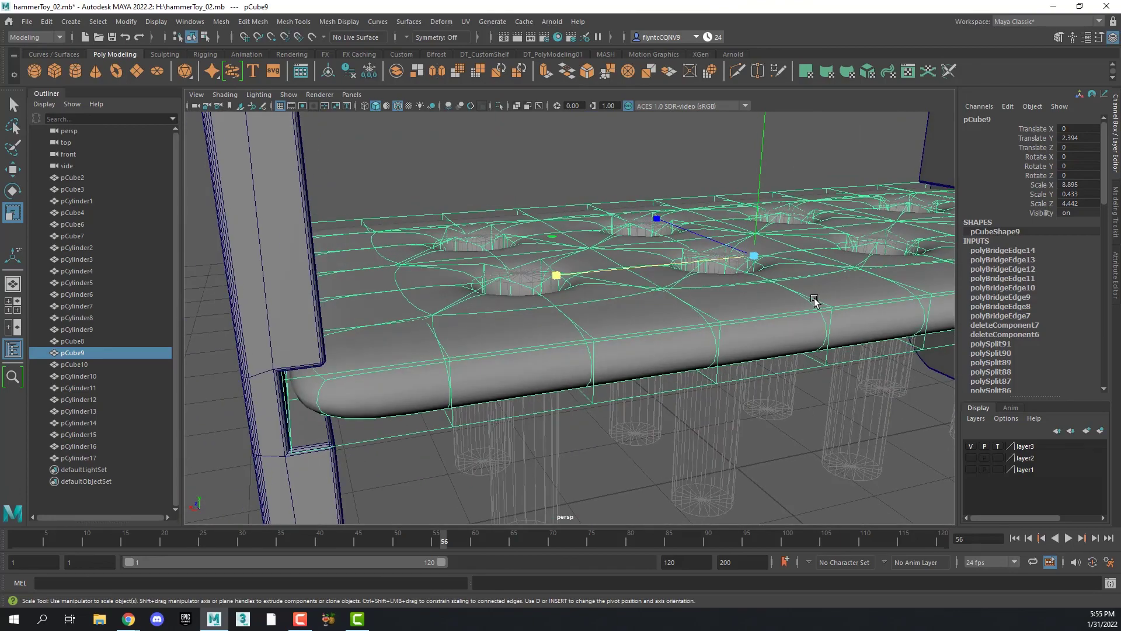
pyautogui.keyDown('alt'); pyautogui.moveTo(813, 296); pyautogui.dragTo(806, 295); pyautogui.keyUp('alt')
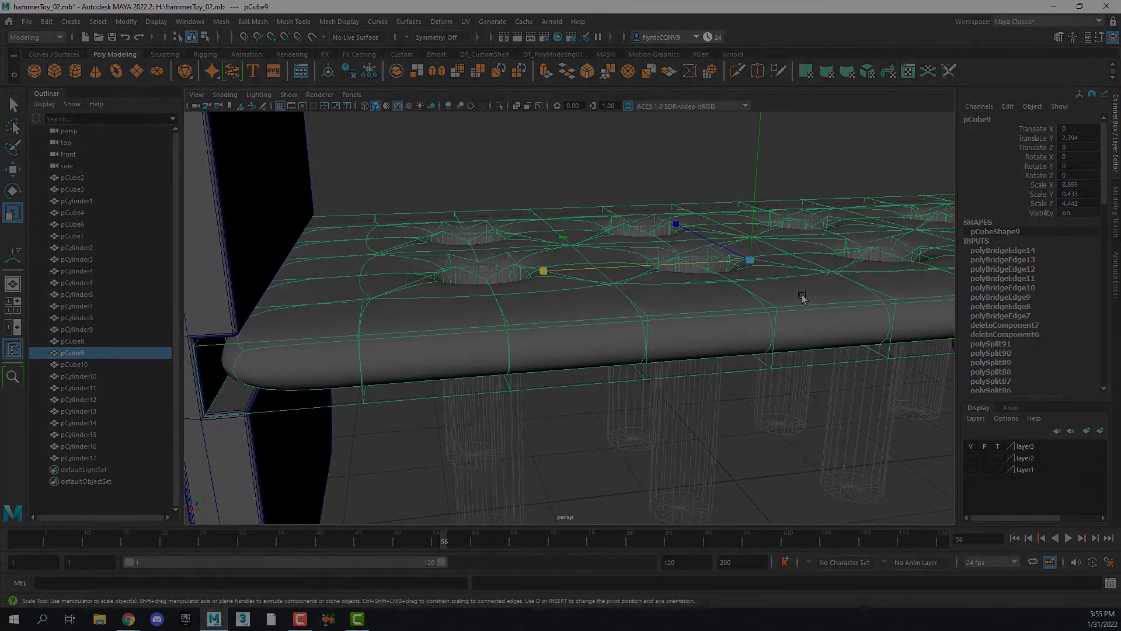